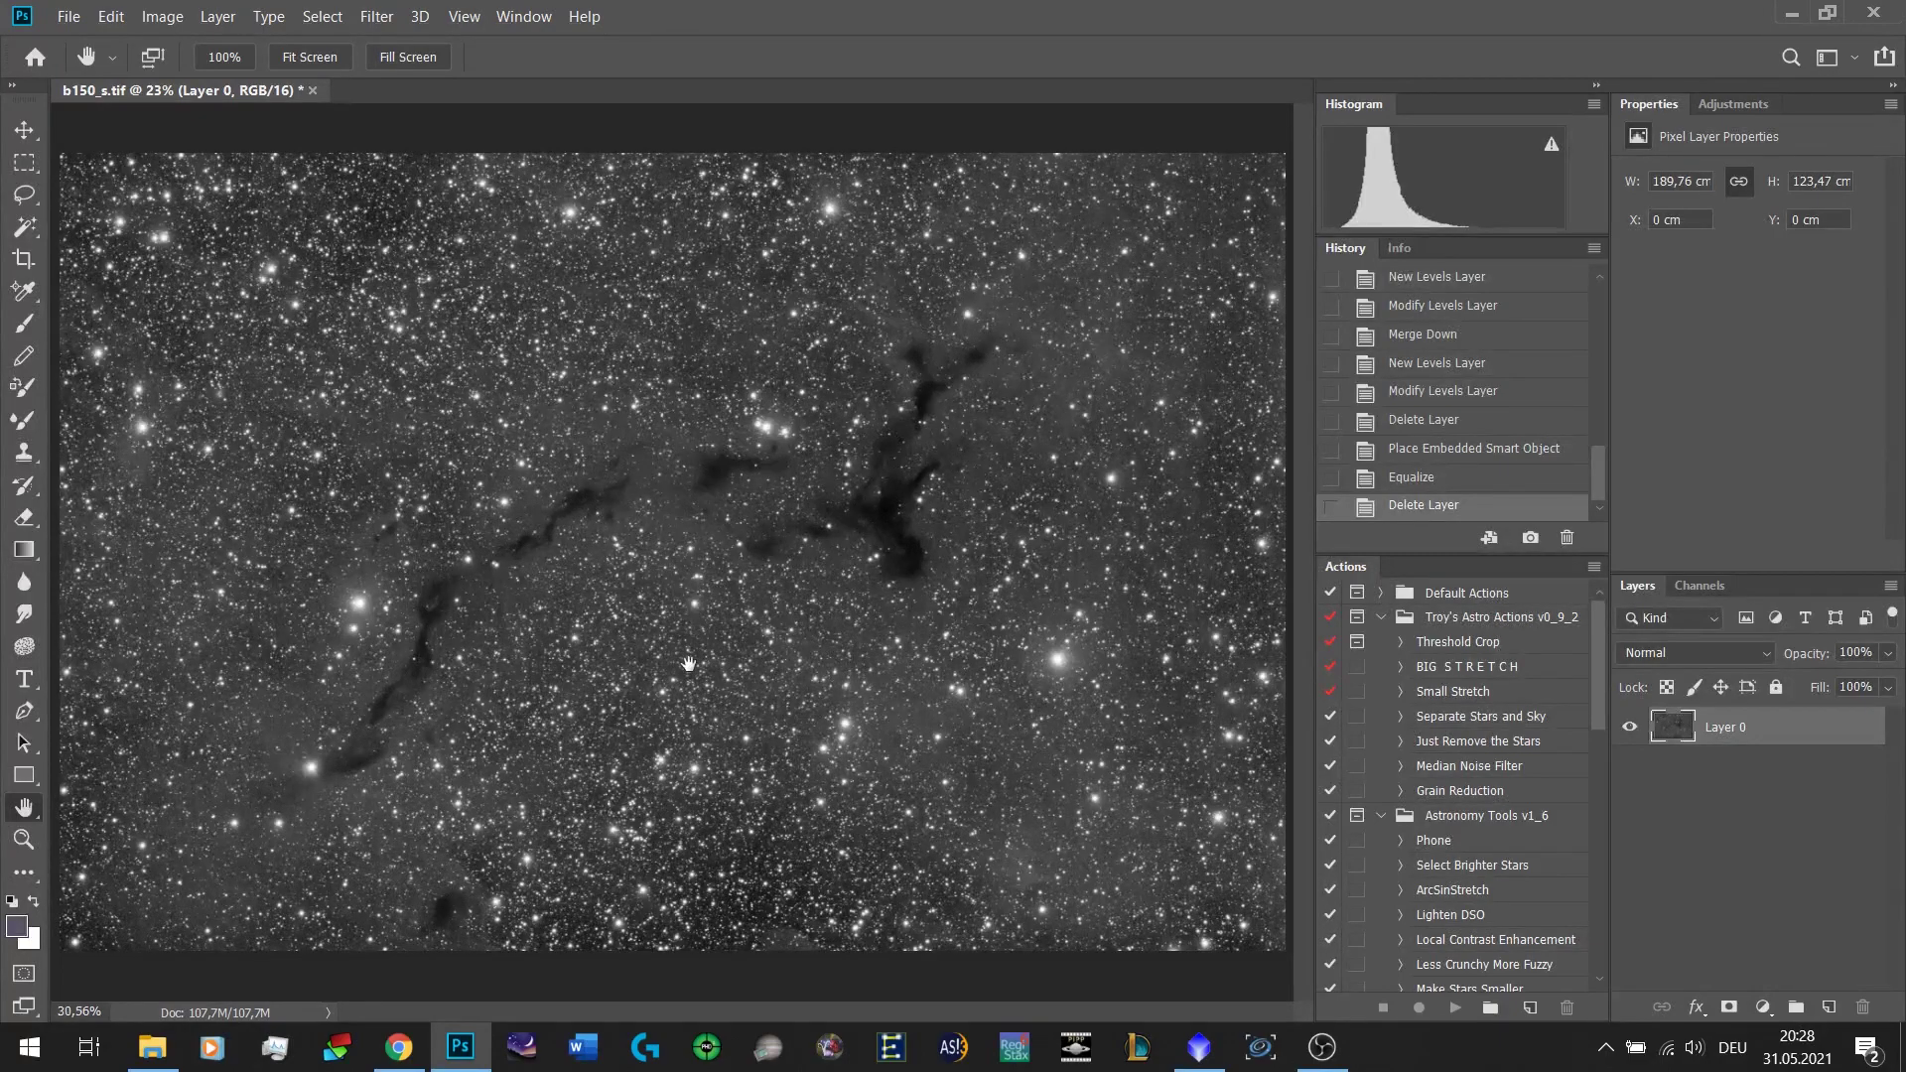
Try a Levels adjustment layer that brightens the midtones, then delete it.
scroll(689, 664, "up", 5)
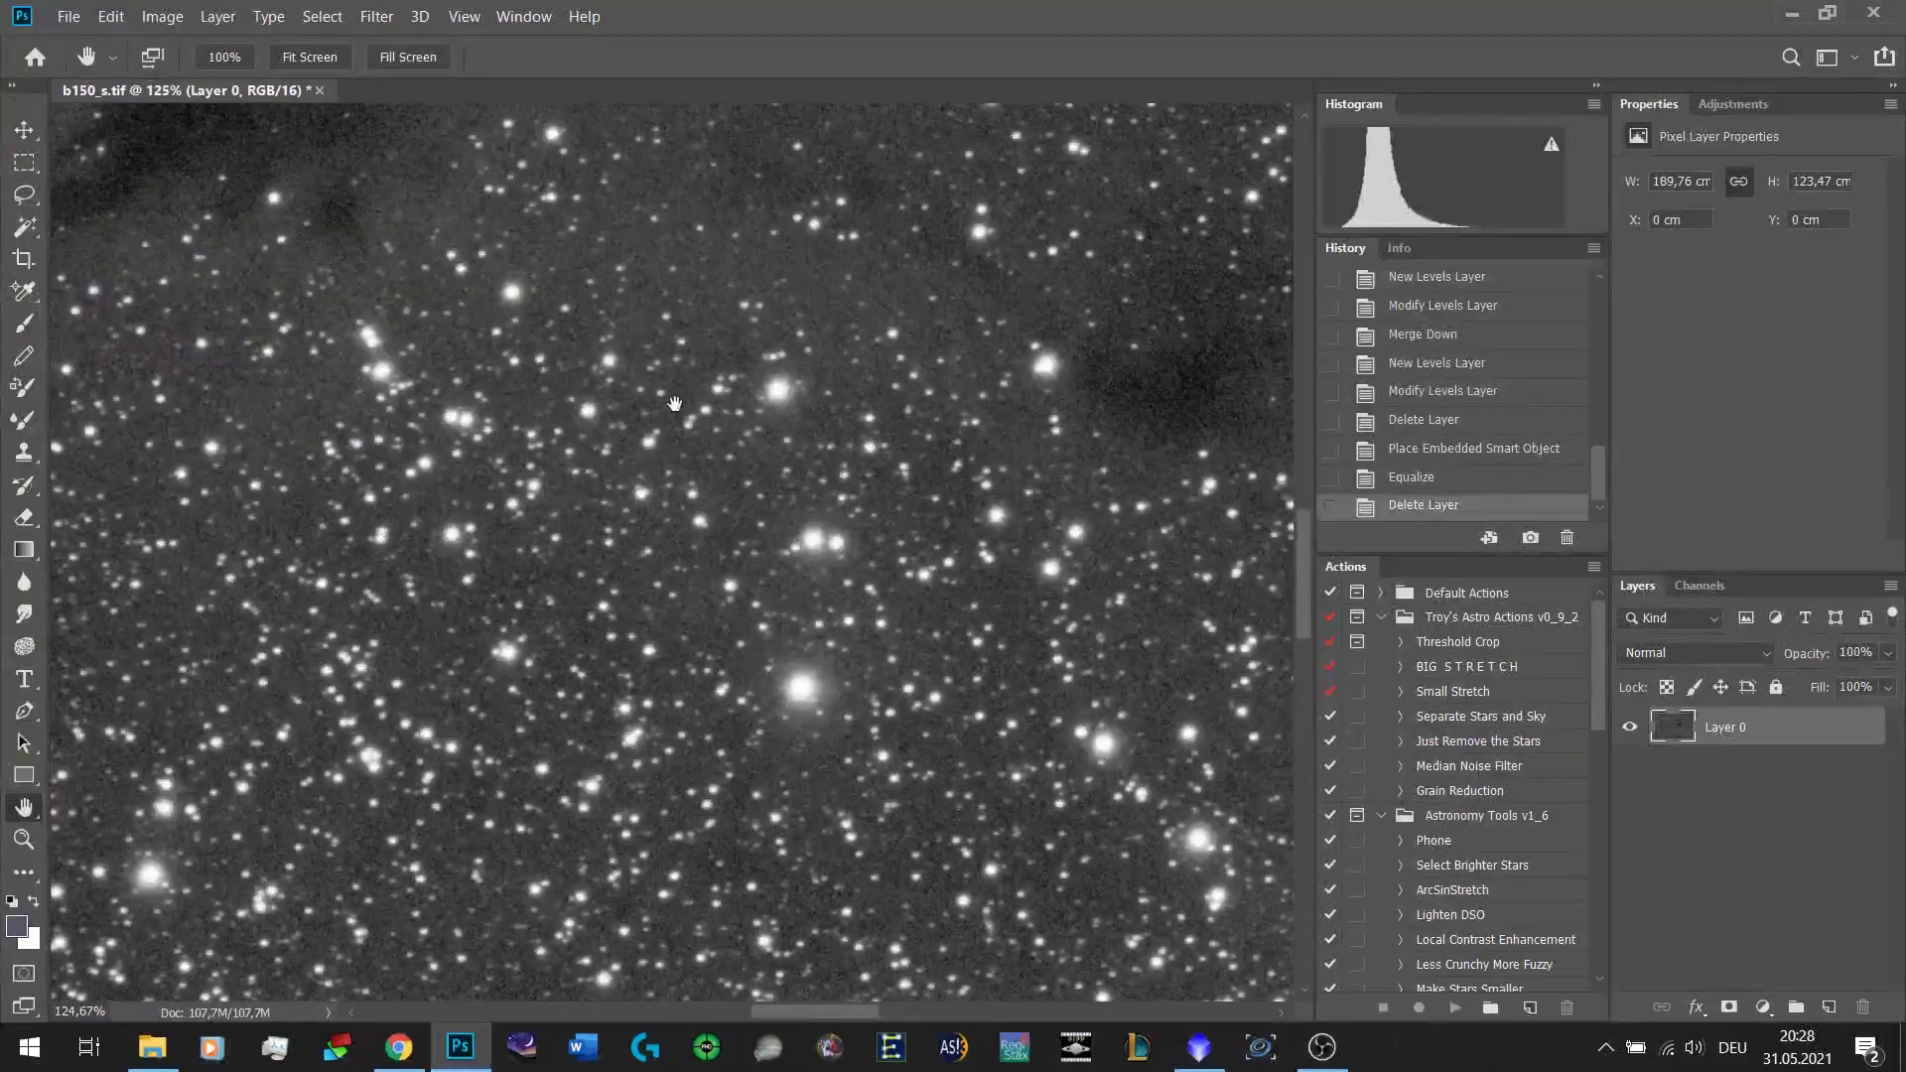
scroll(675, 403, "down", 4)
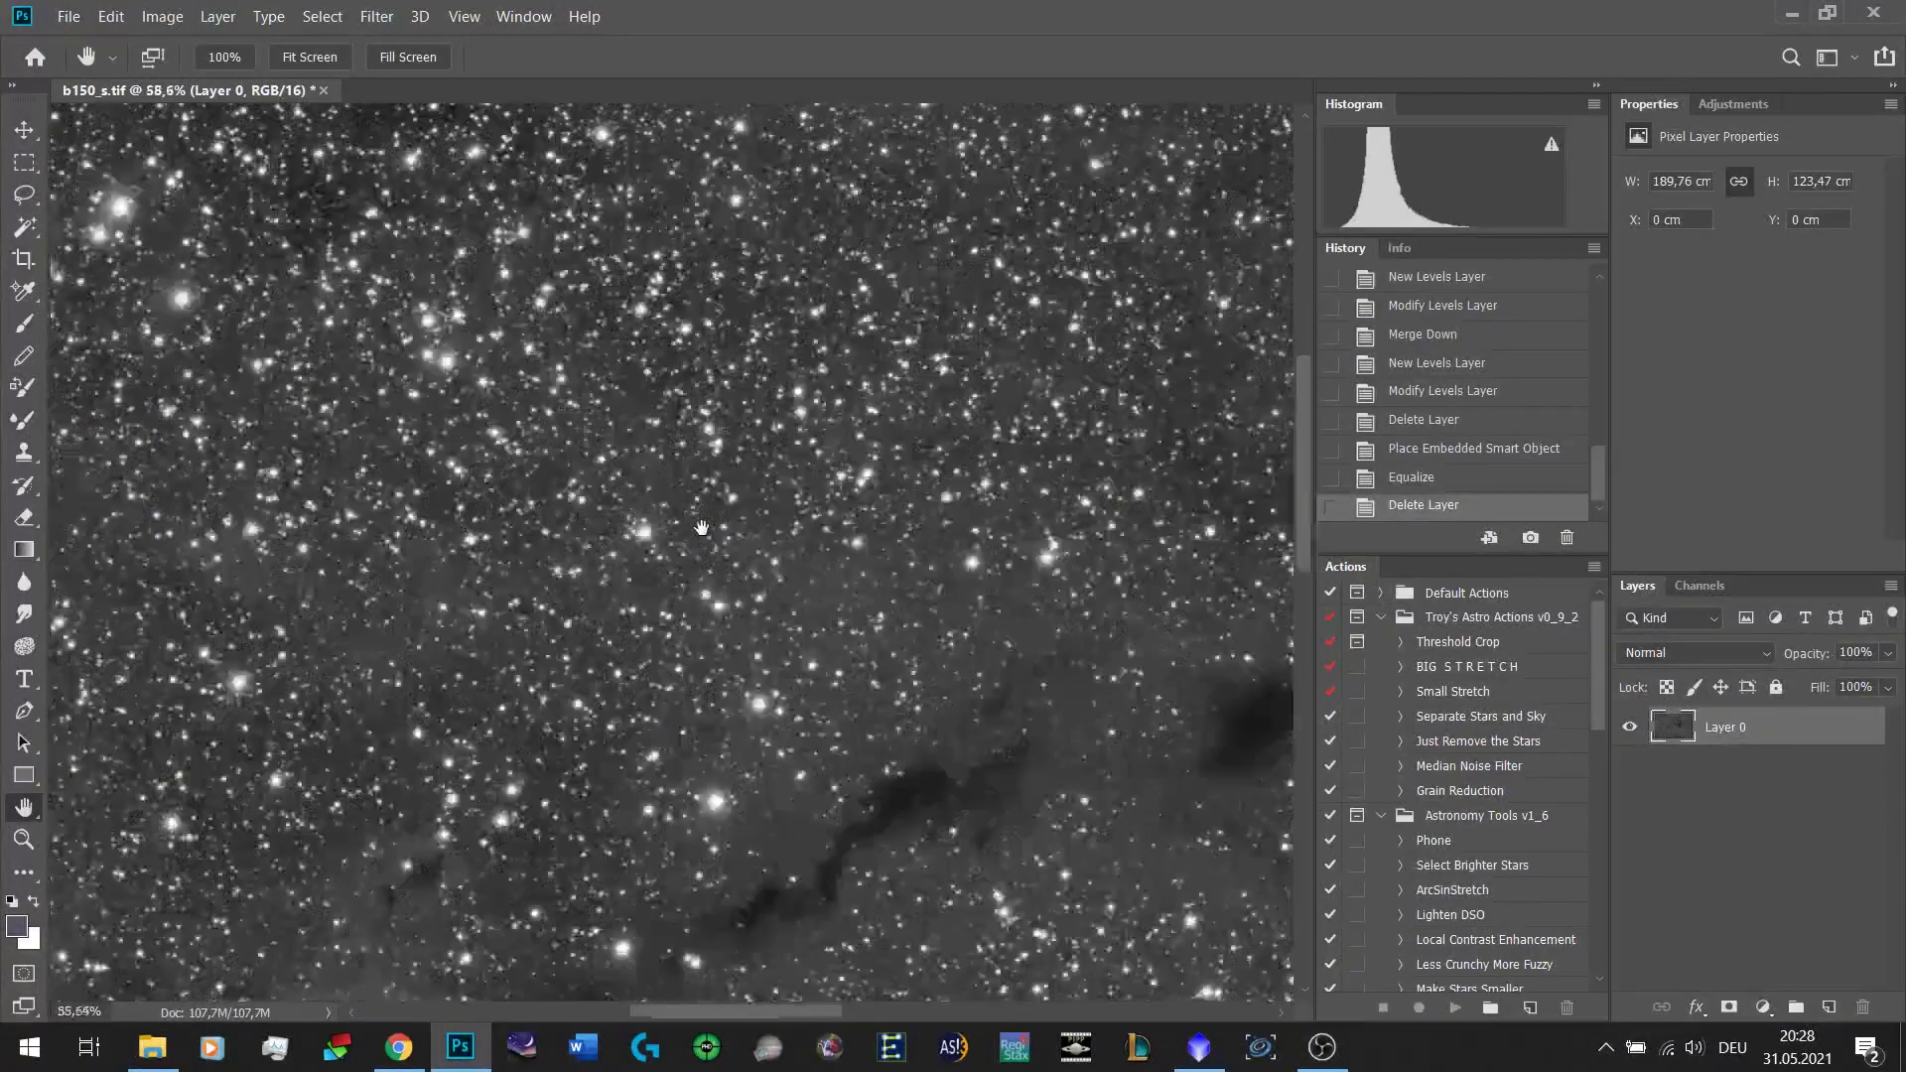
scroll(701, 527, "down", 4)
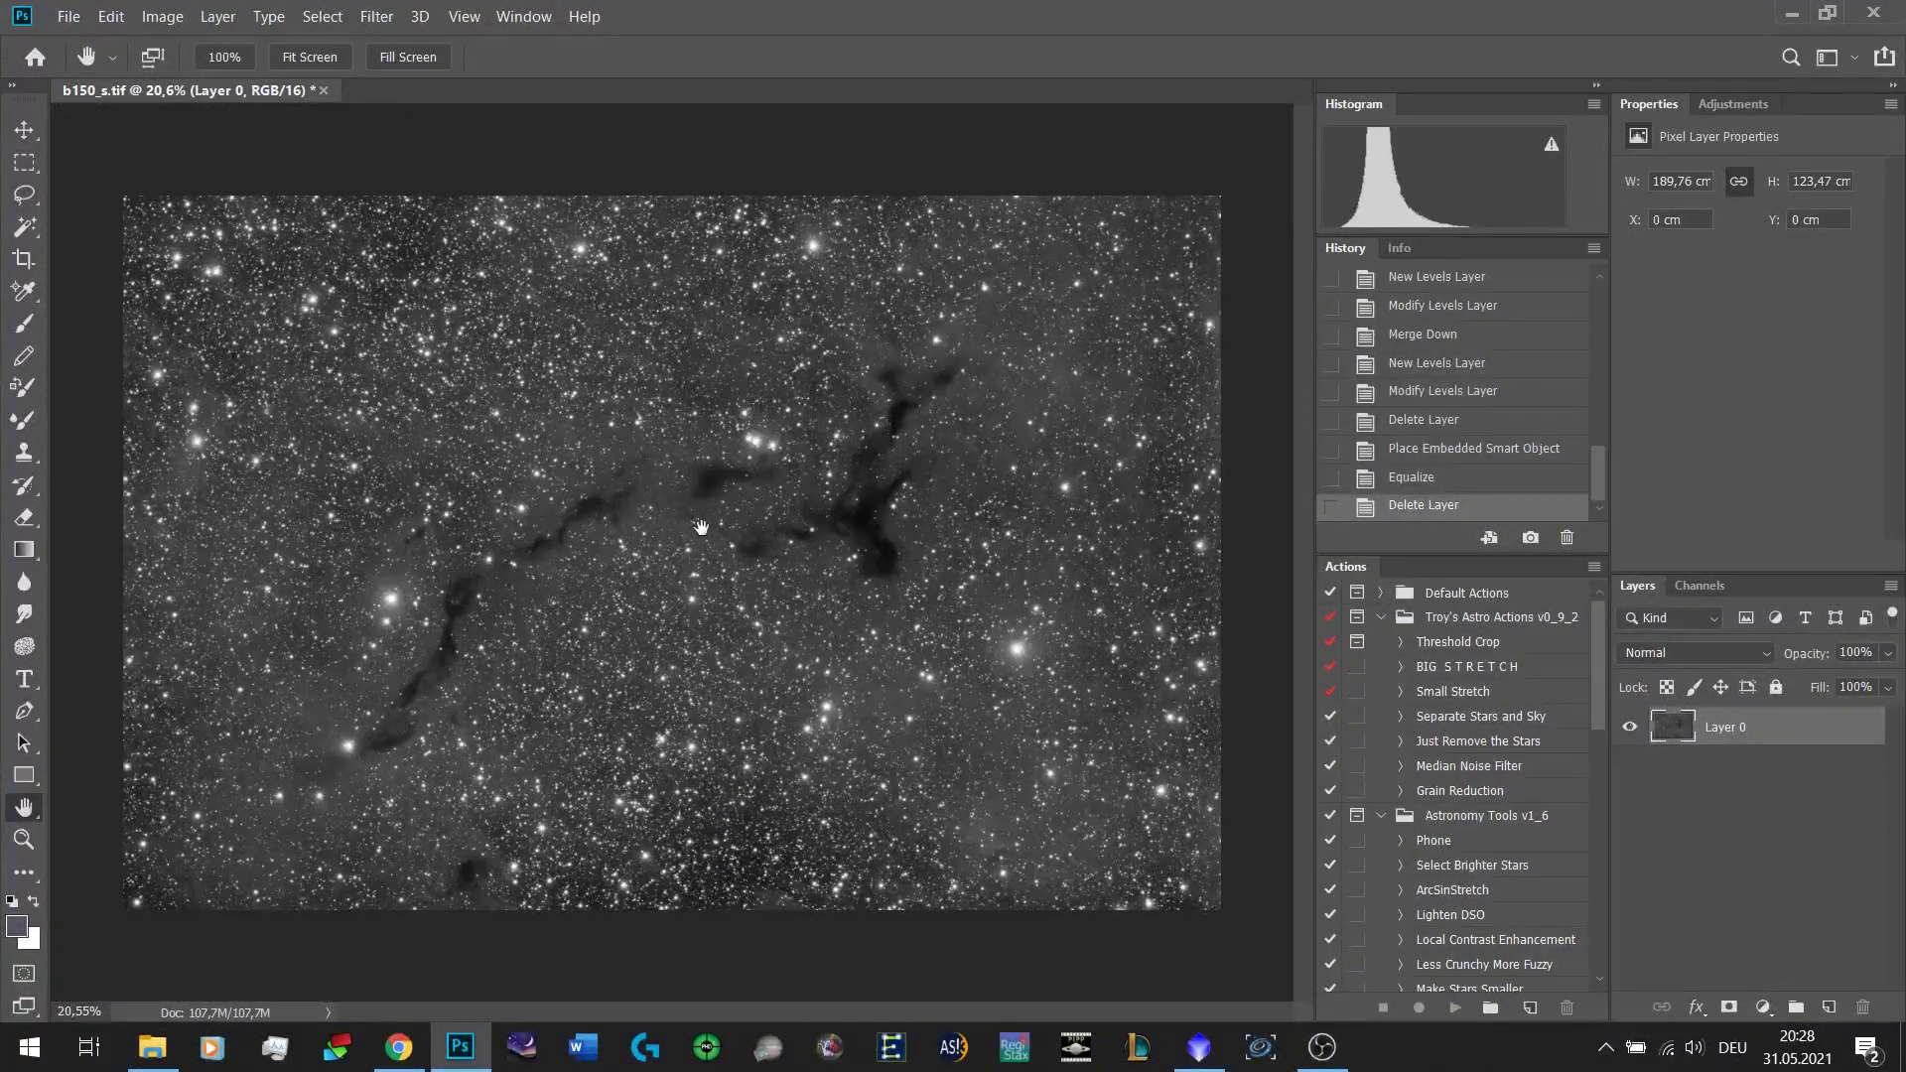
scroll(701, 527, "up", 1)
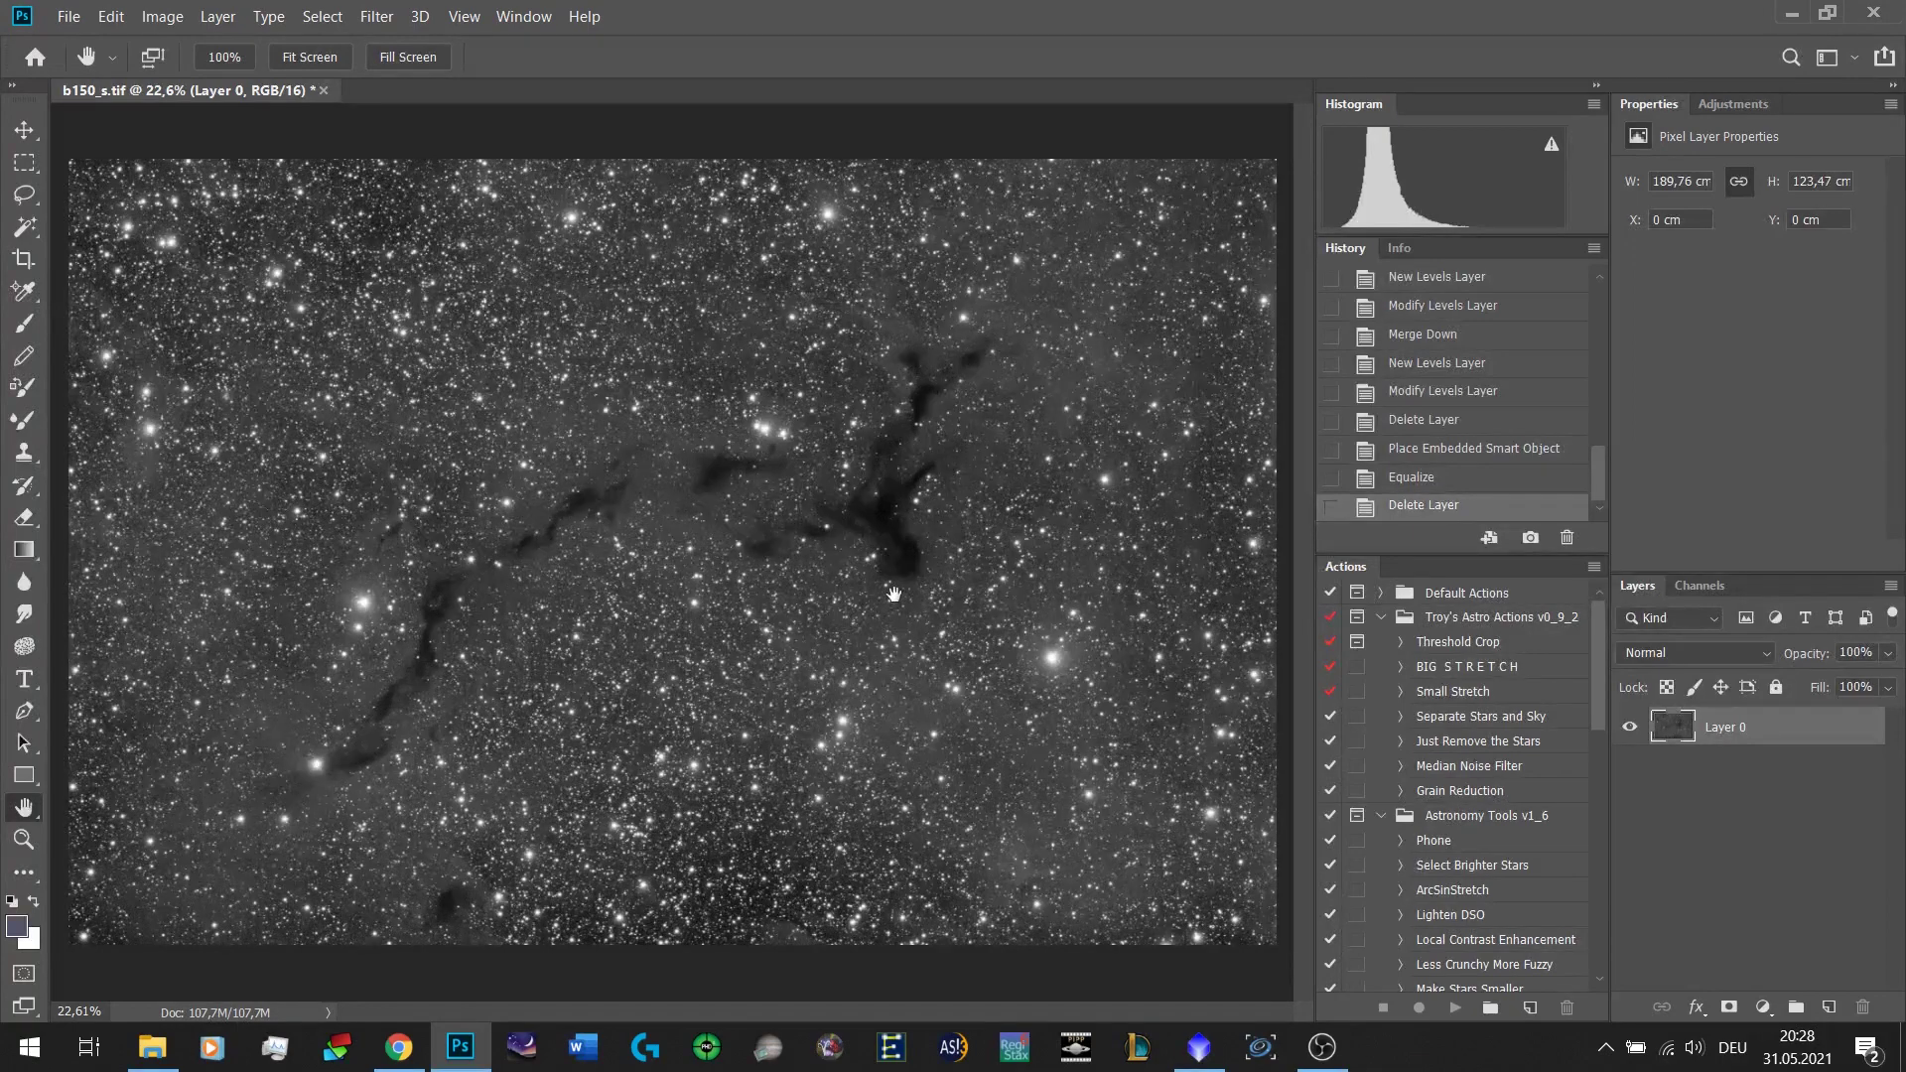
left_click(1729, 105)
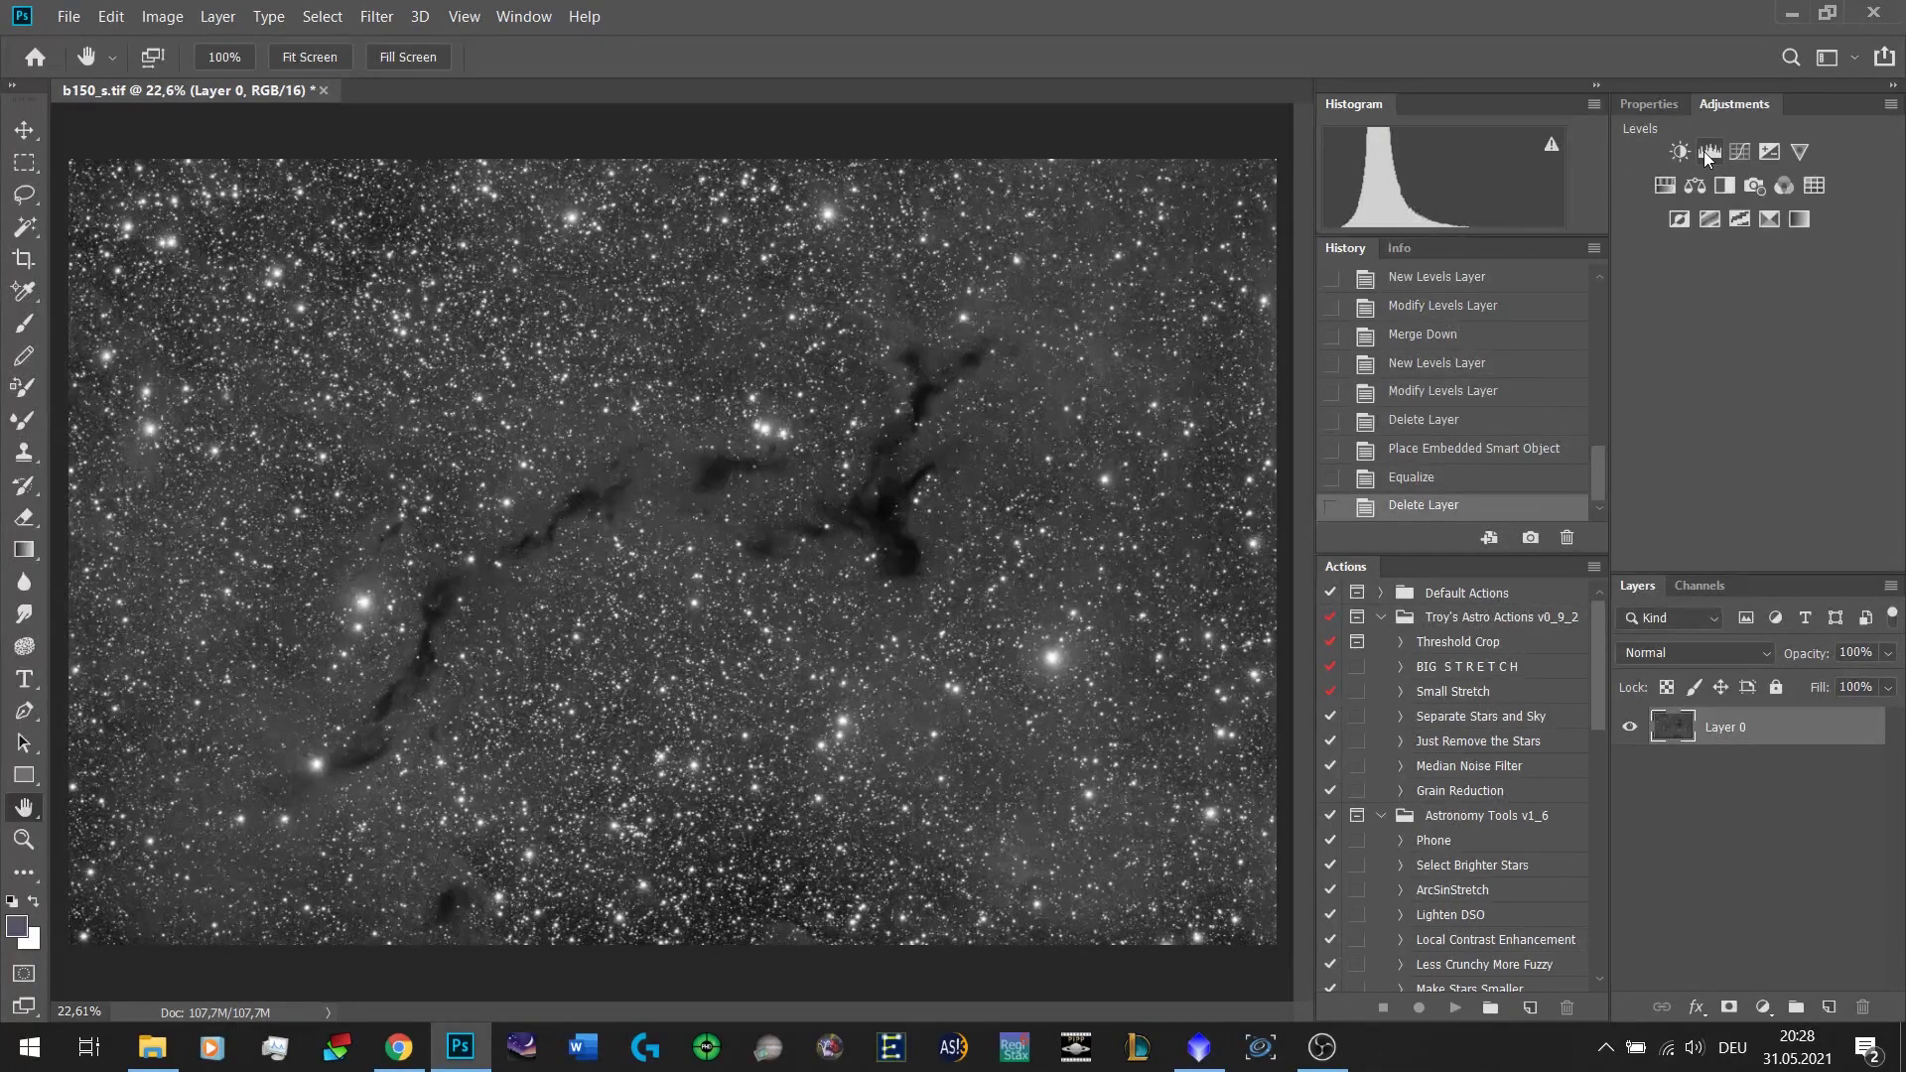
left_click(1706, 152)
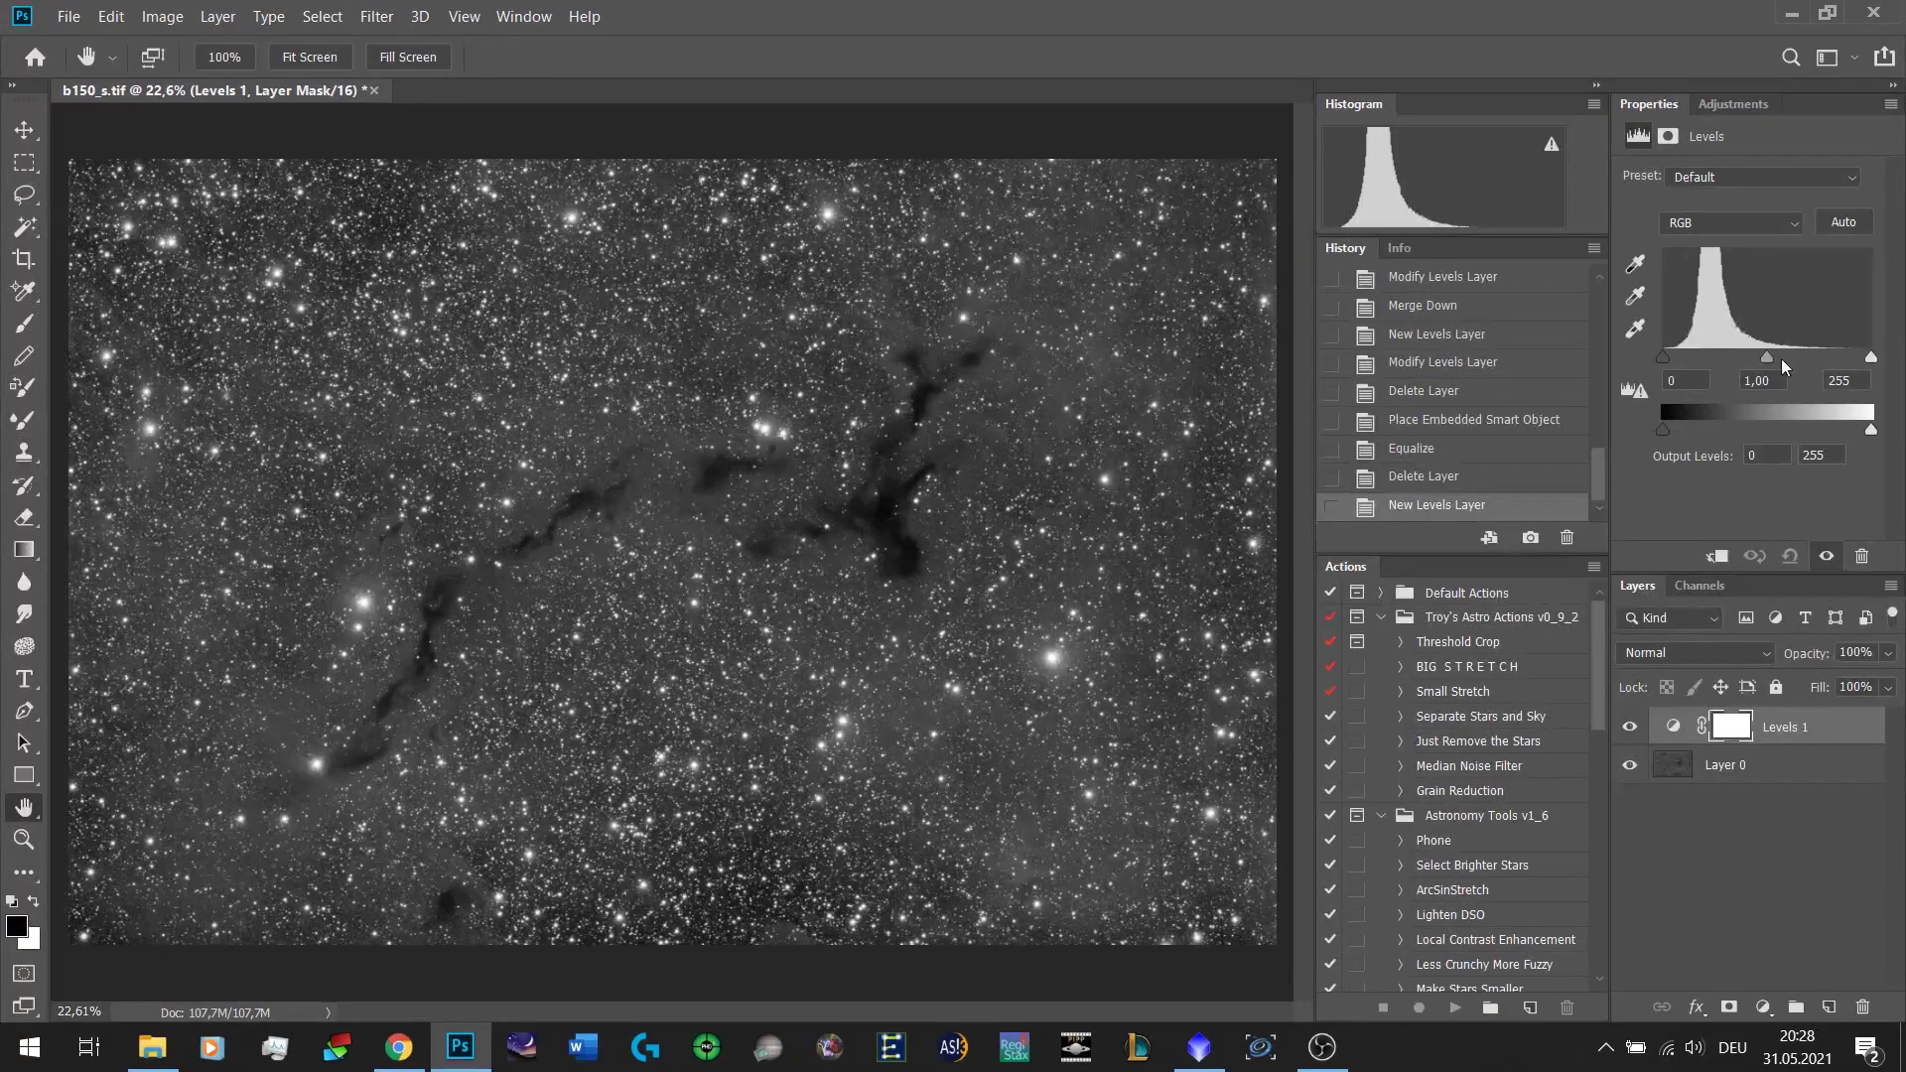
left_click_drag(1765, 357, 1695, 360)
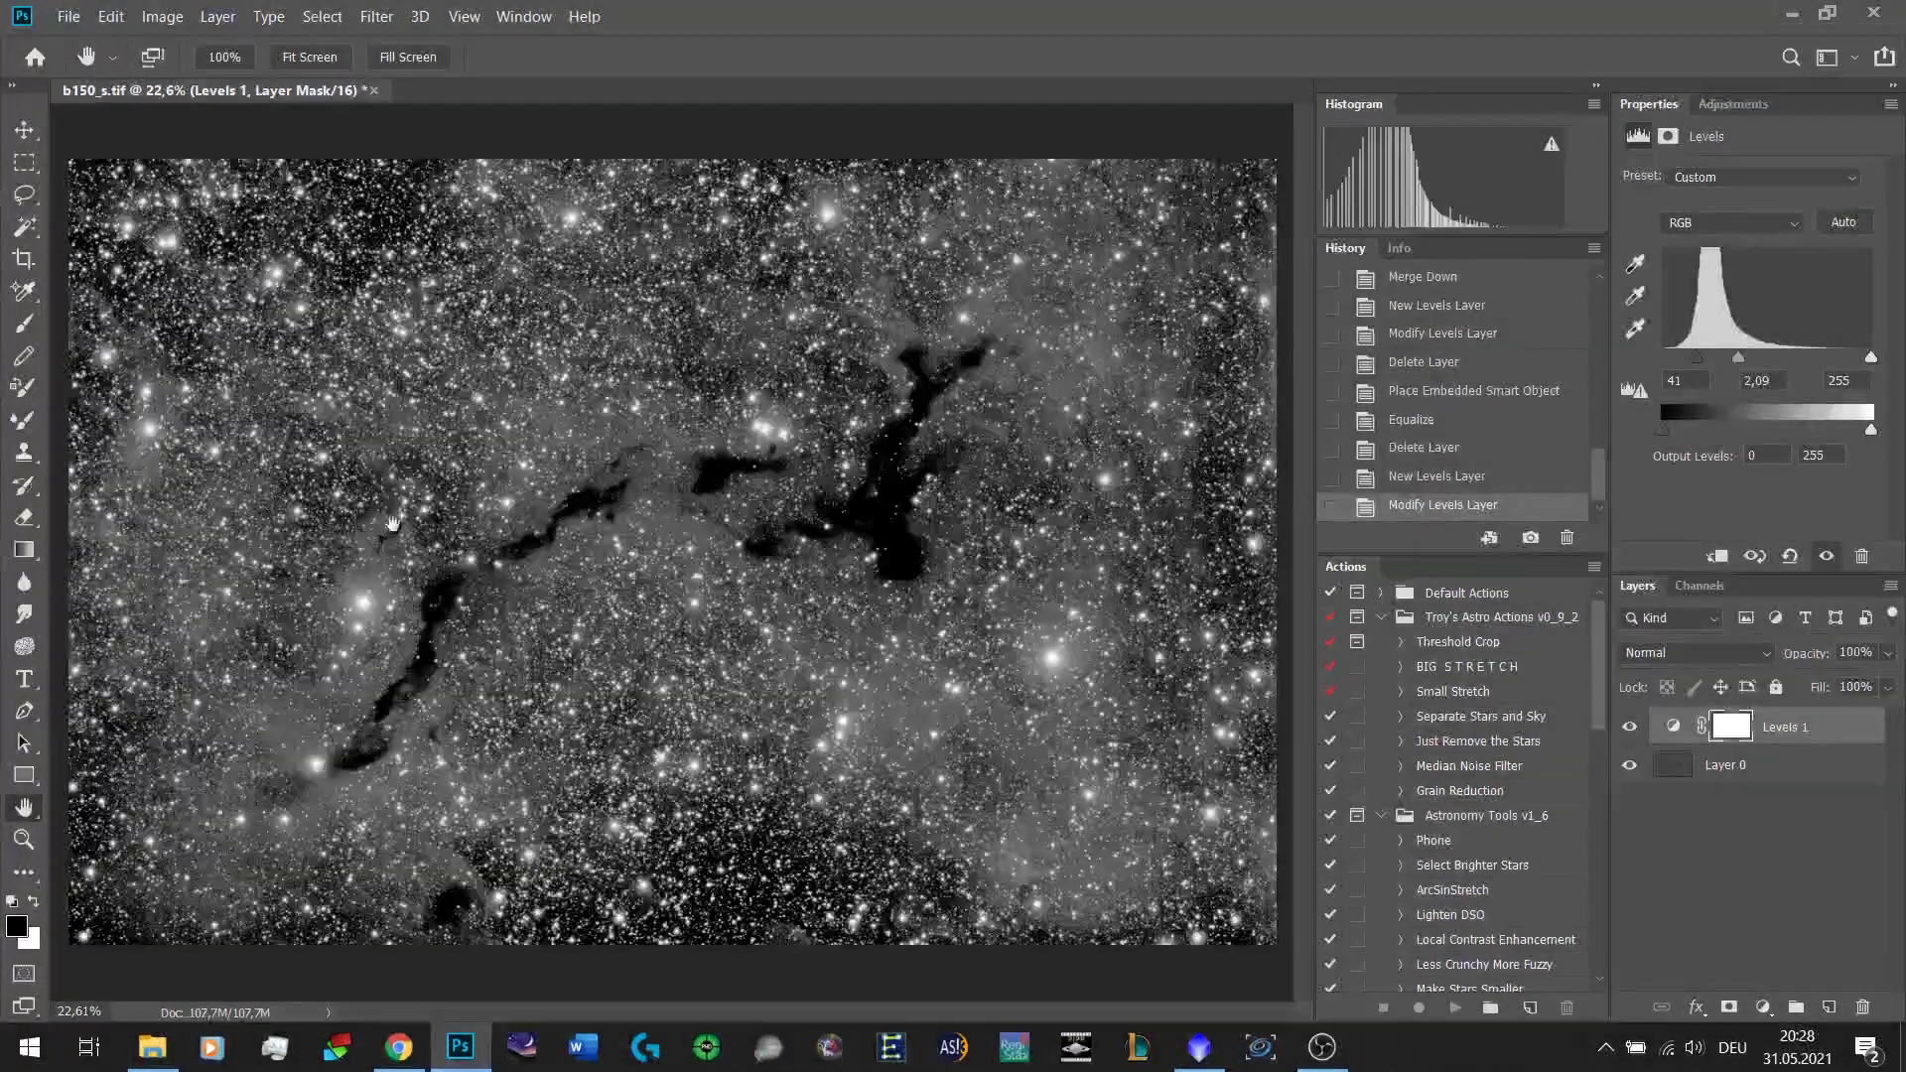
left_click_drag(1676, 727, 1862, 1007)
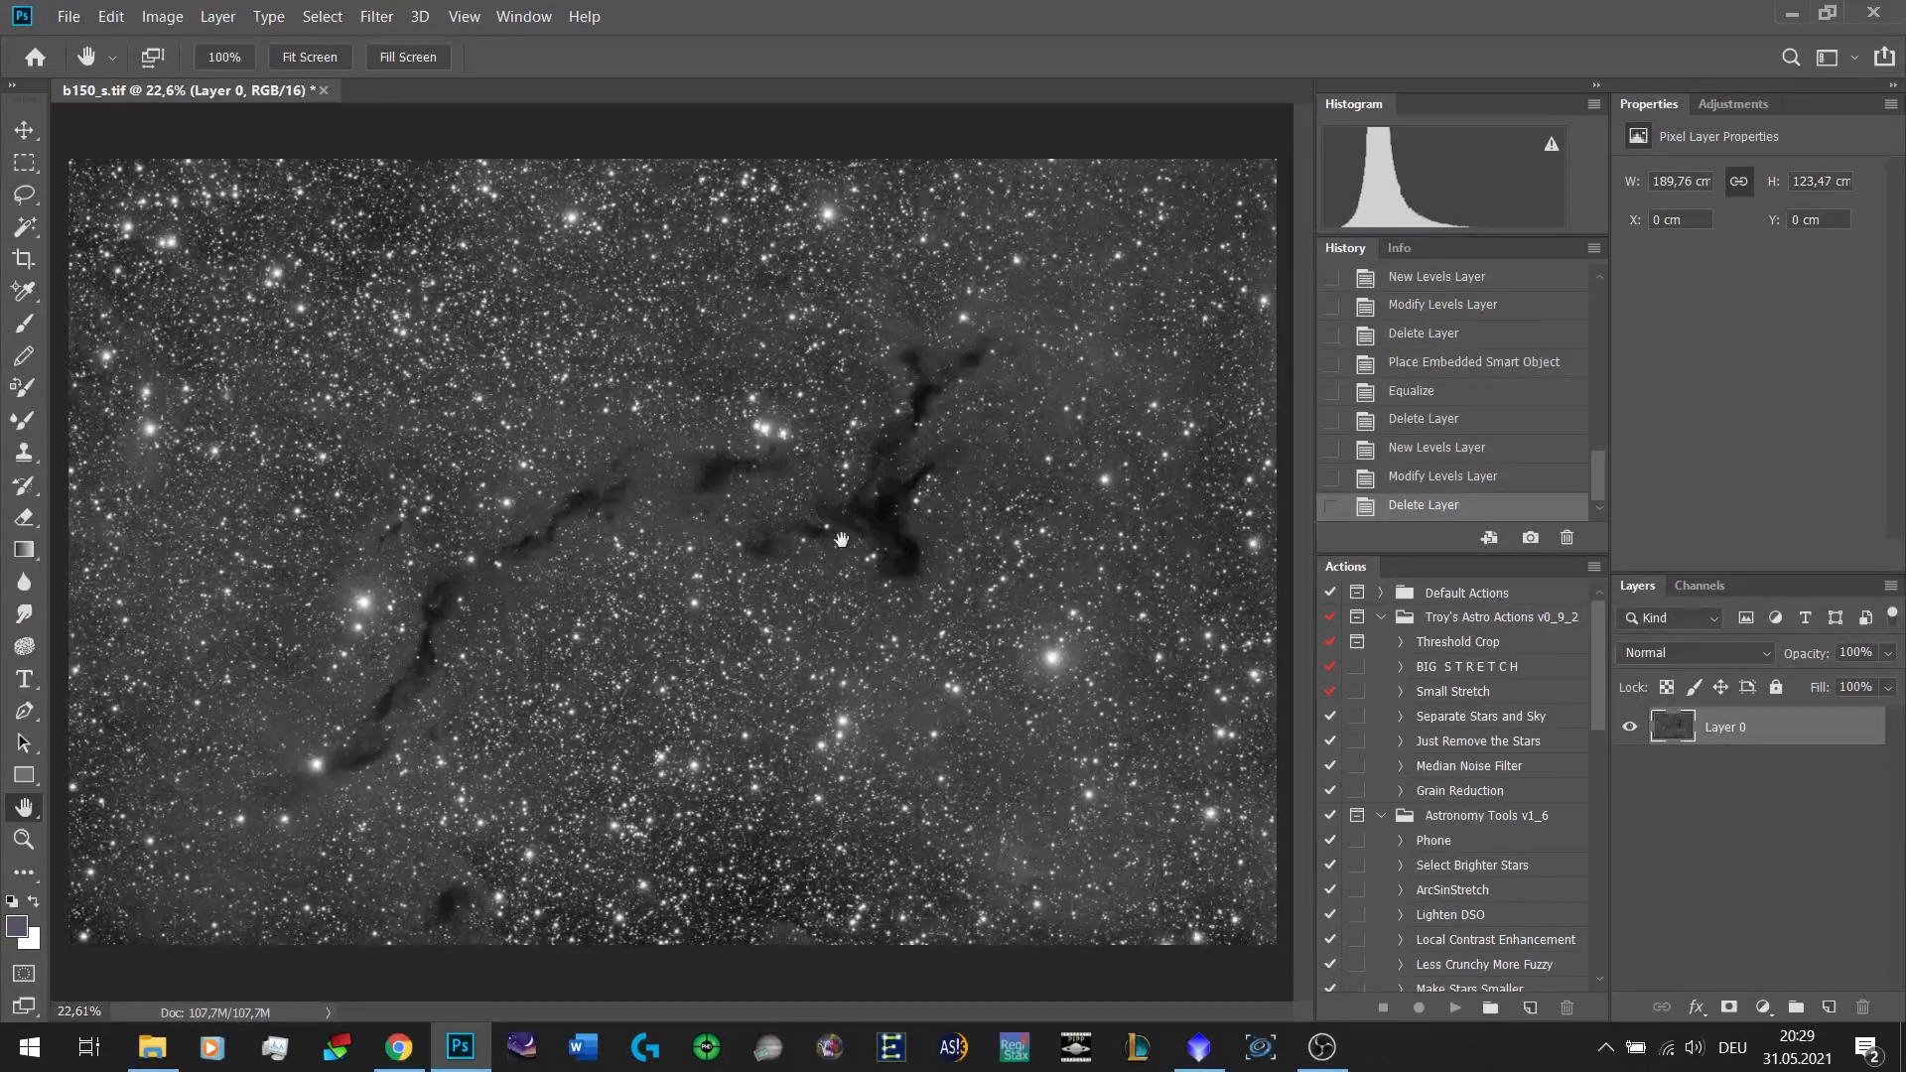
Check the image's colour mode options and close them without changing the mode.
left_click(162, 16)
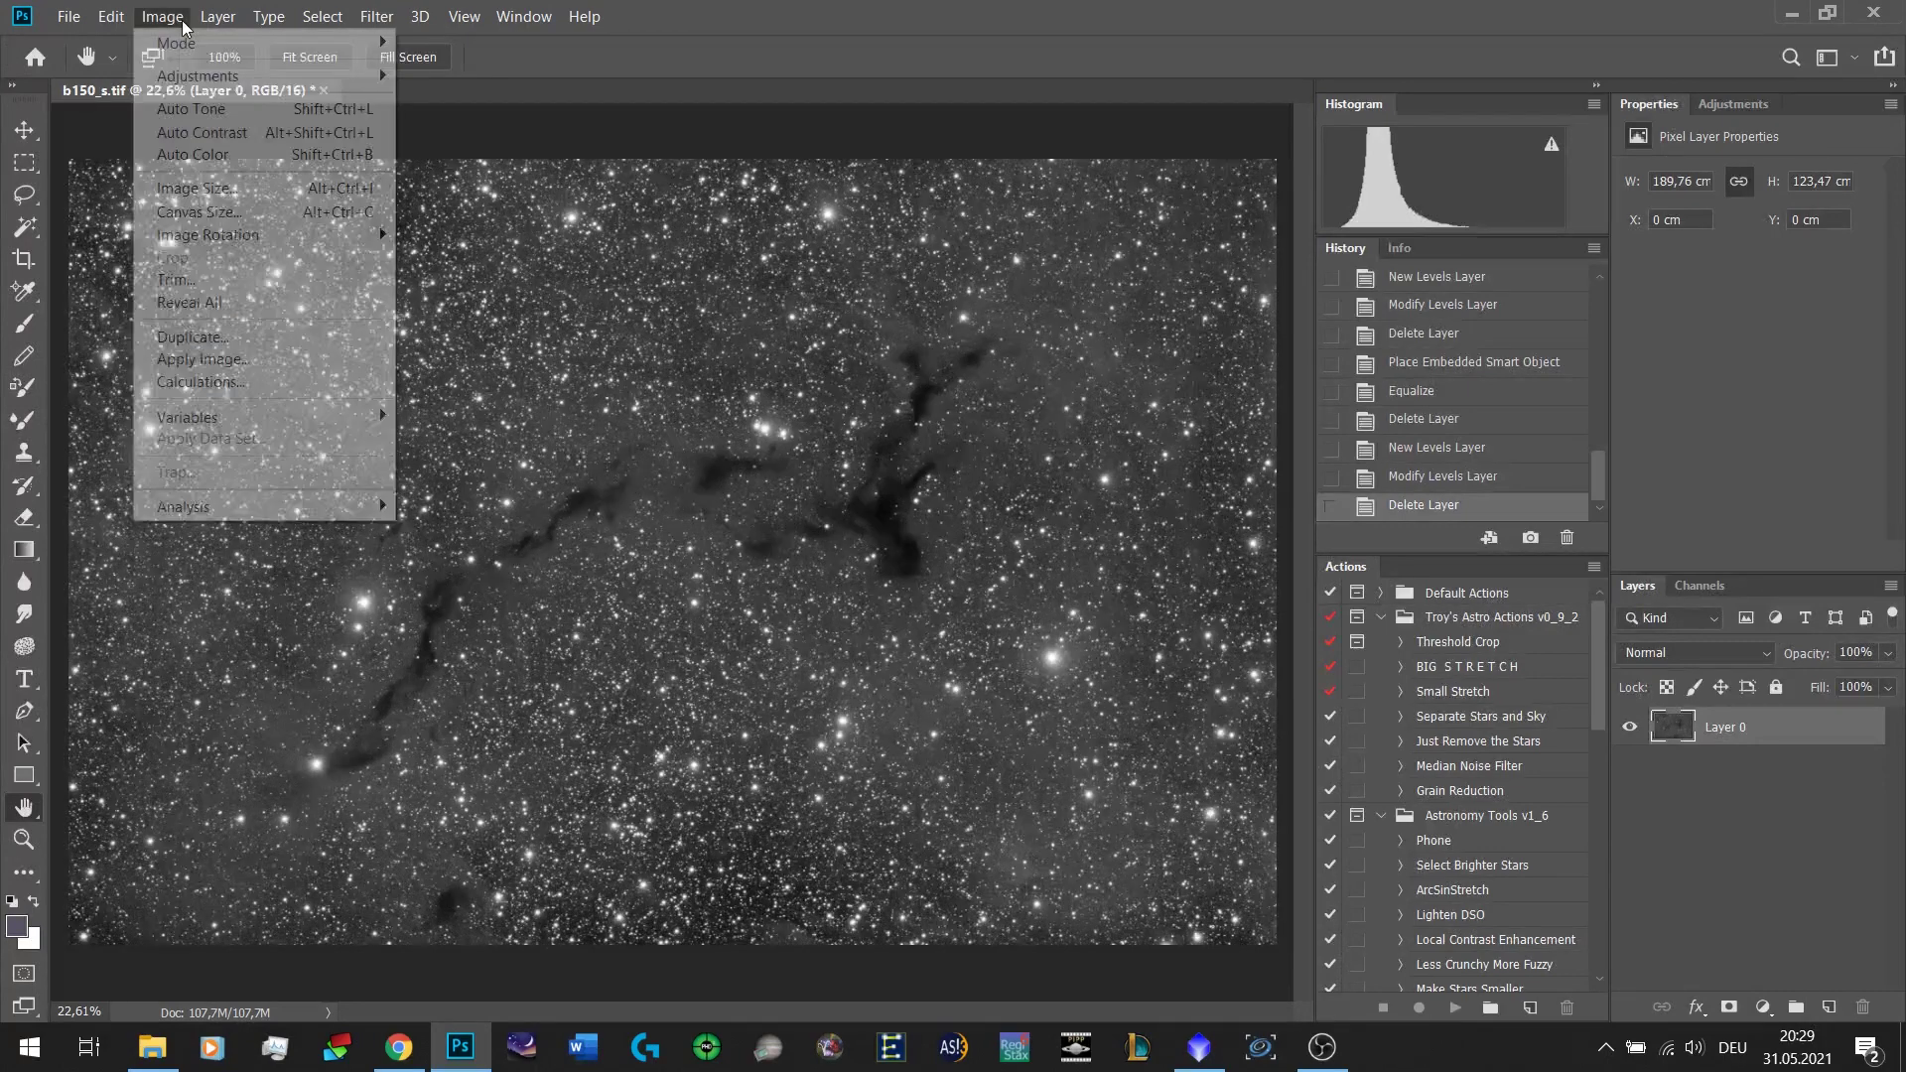
mouse_move(199, 44)
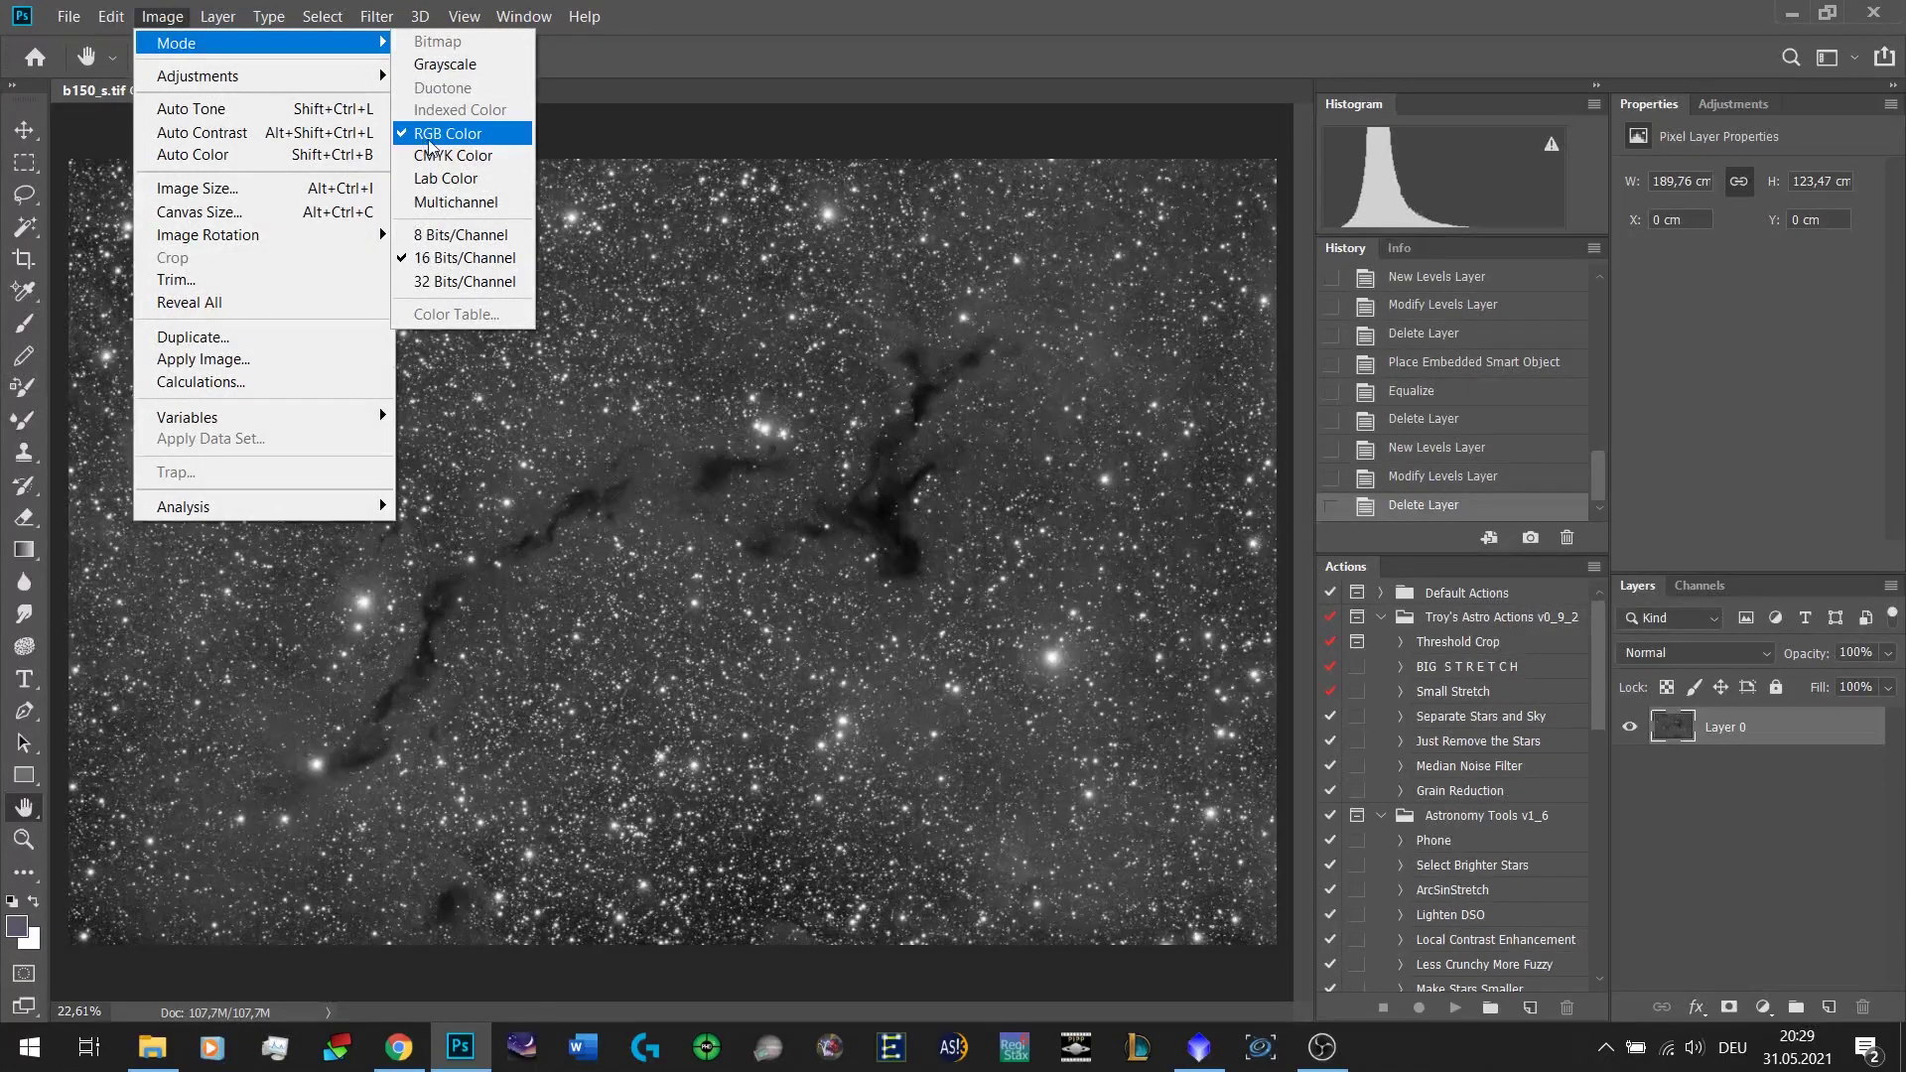
left_click(541, 176)
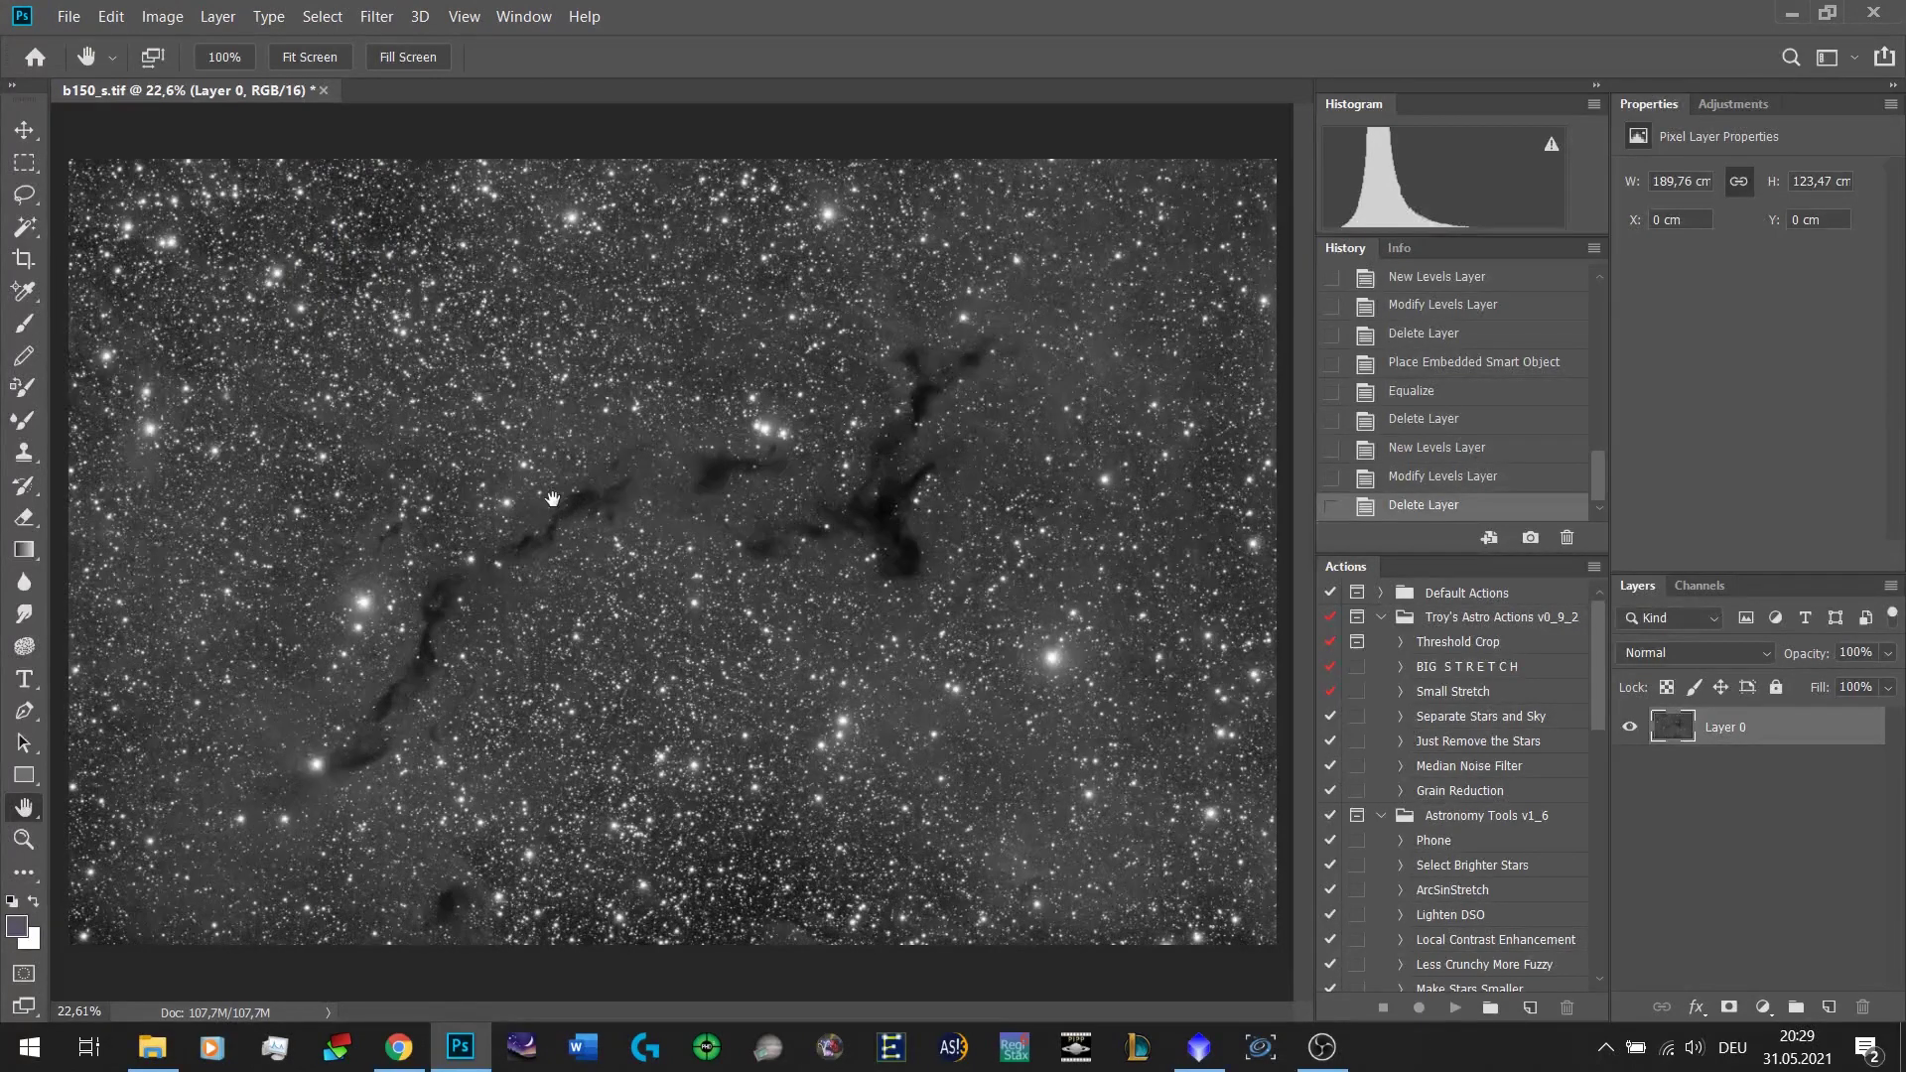
Drag b150_sl from the Video 18 - Star Reduction folder onto the canvas and commit it.
key("alt+Tab")
key("alt+Tab")
key("alt+Tab")
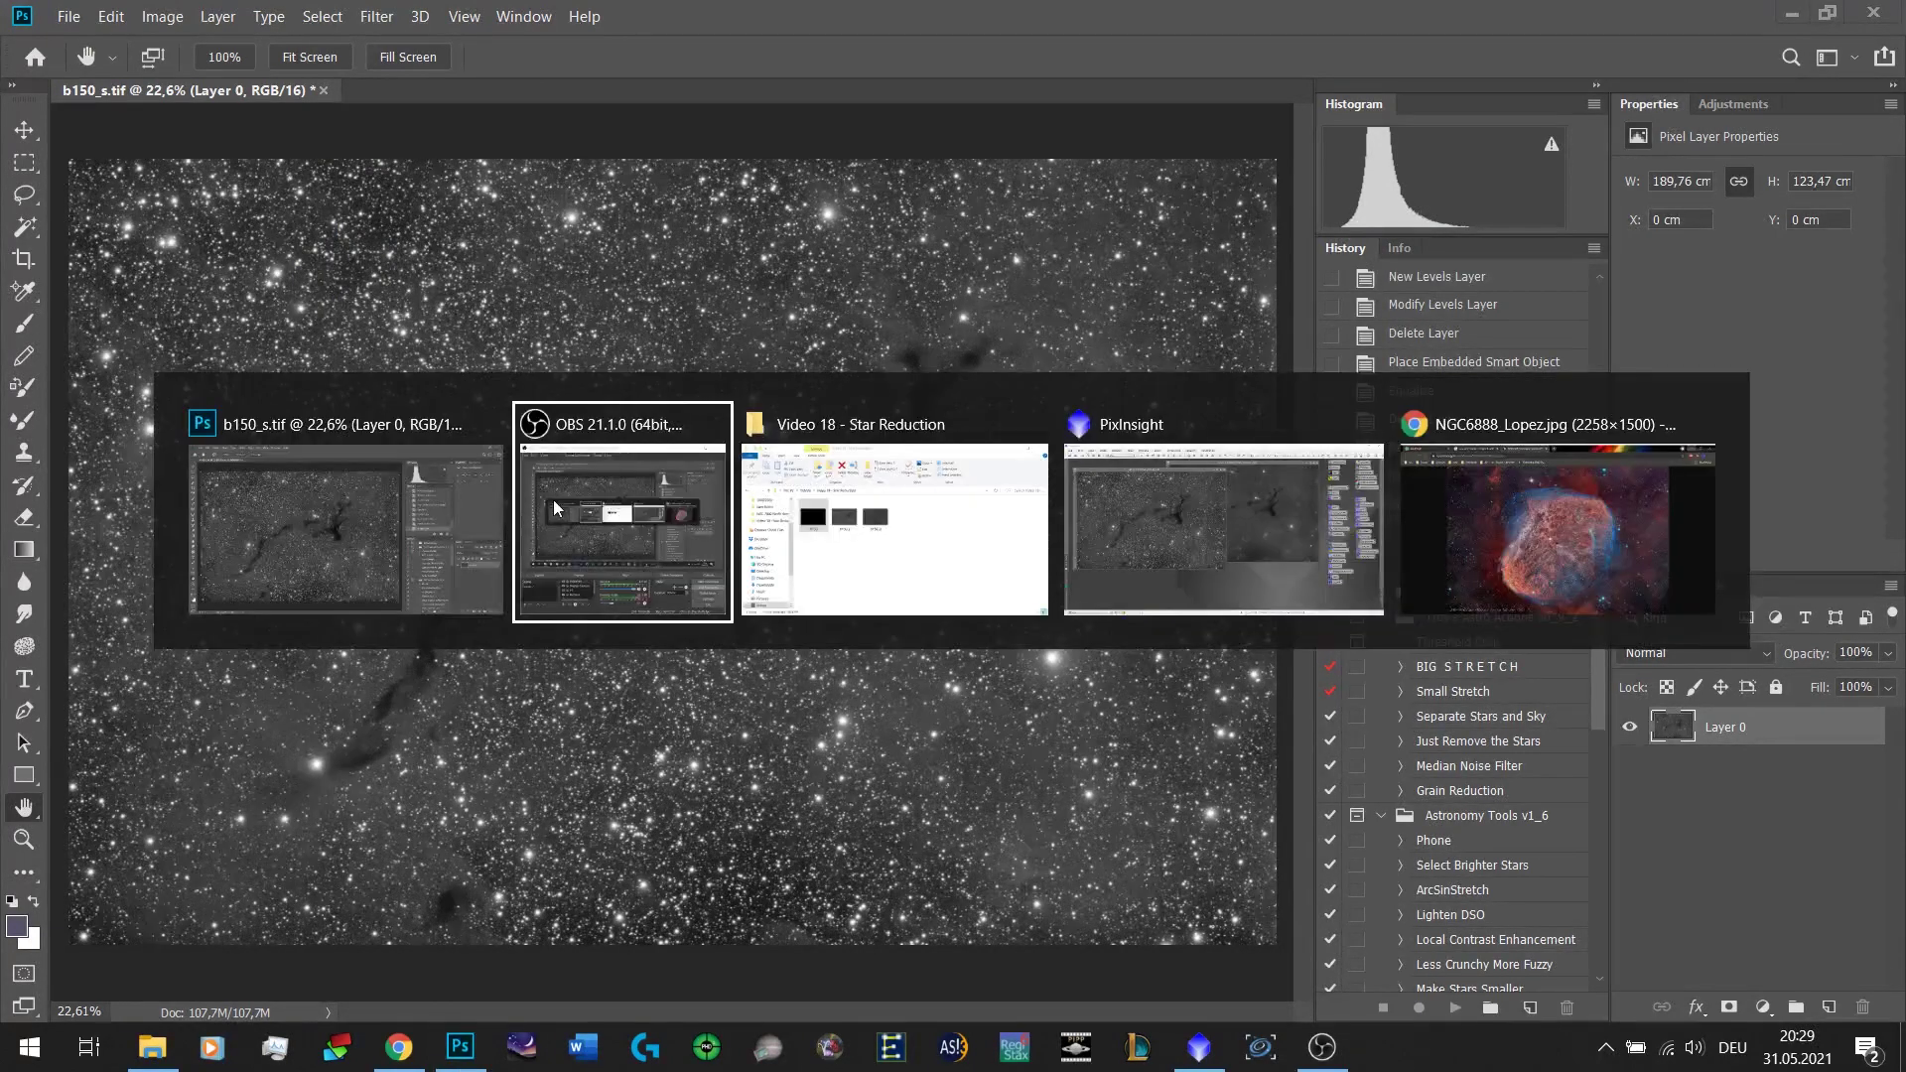
left_click(988, 484)
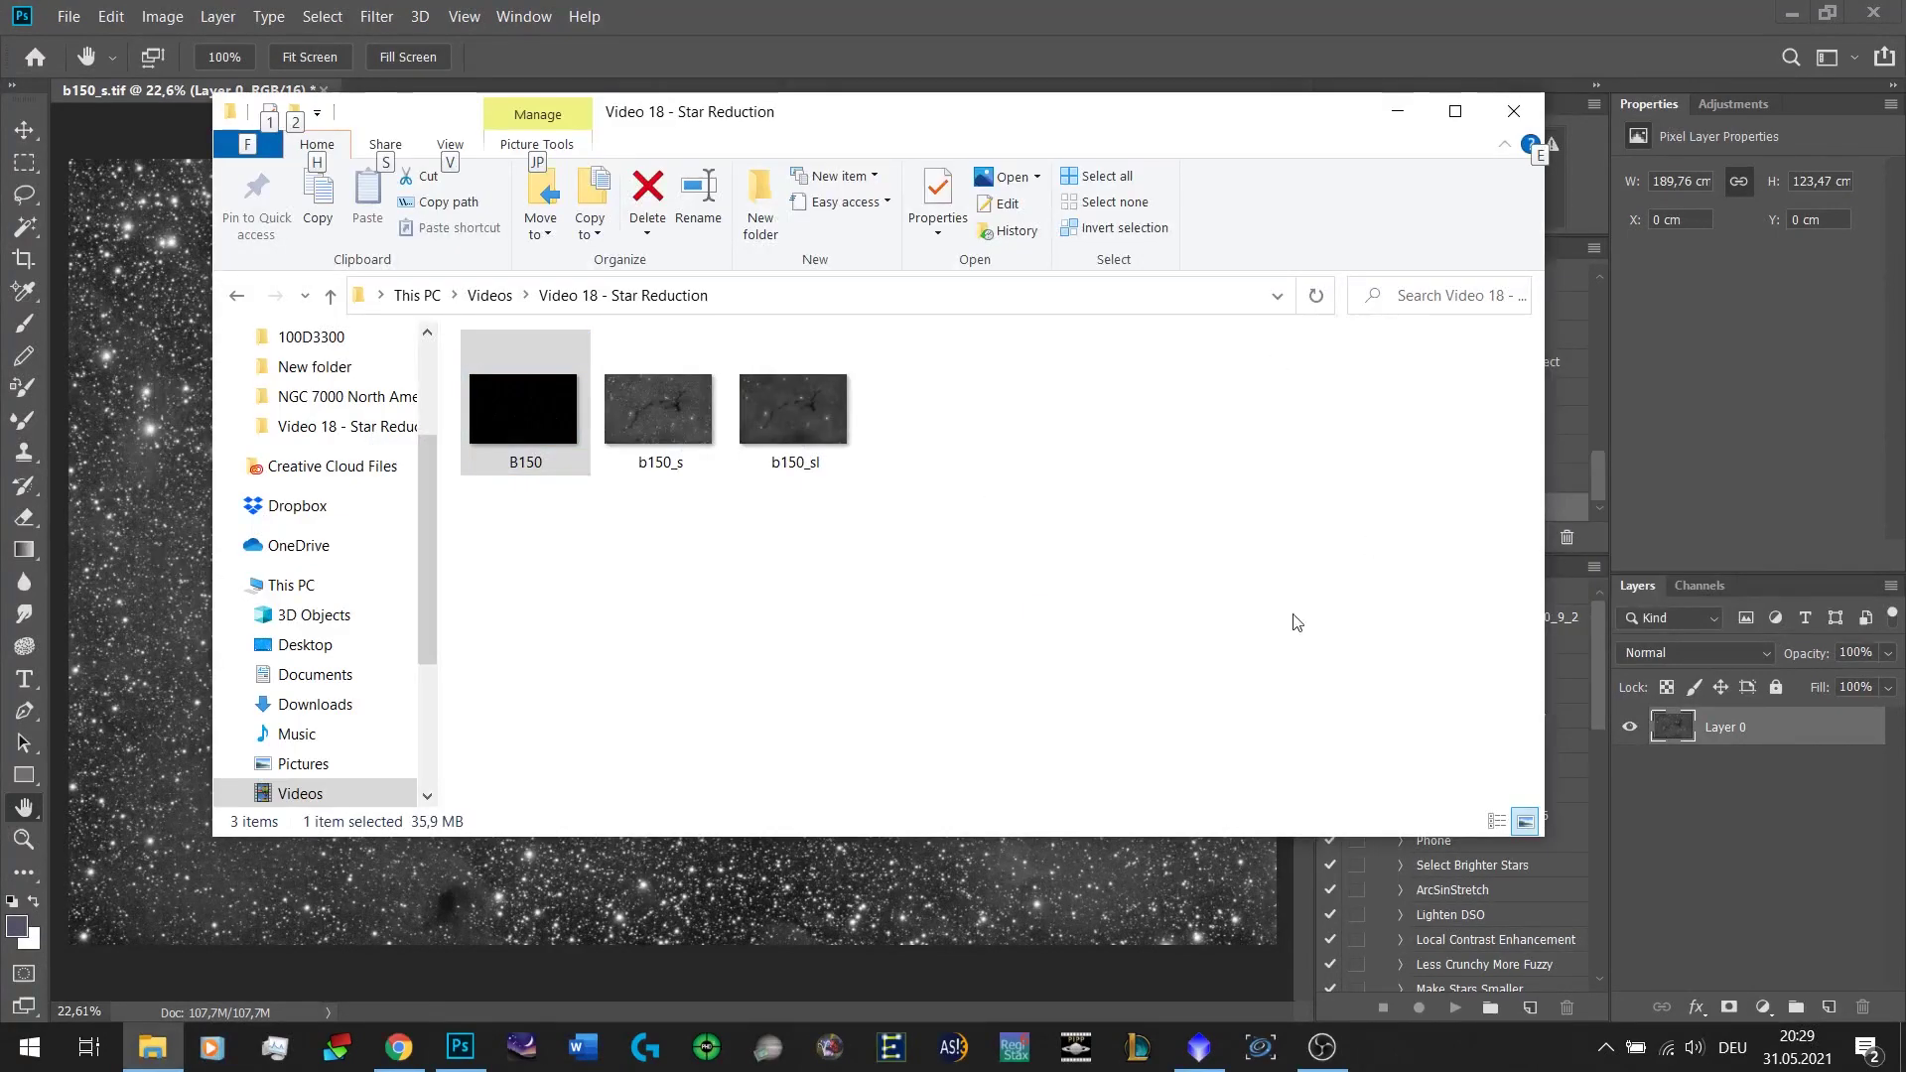
left_click_drag(784, 371, 673, 555)
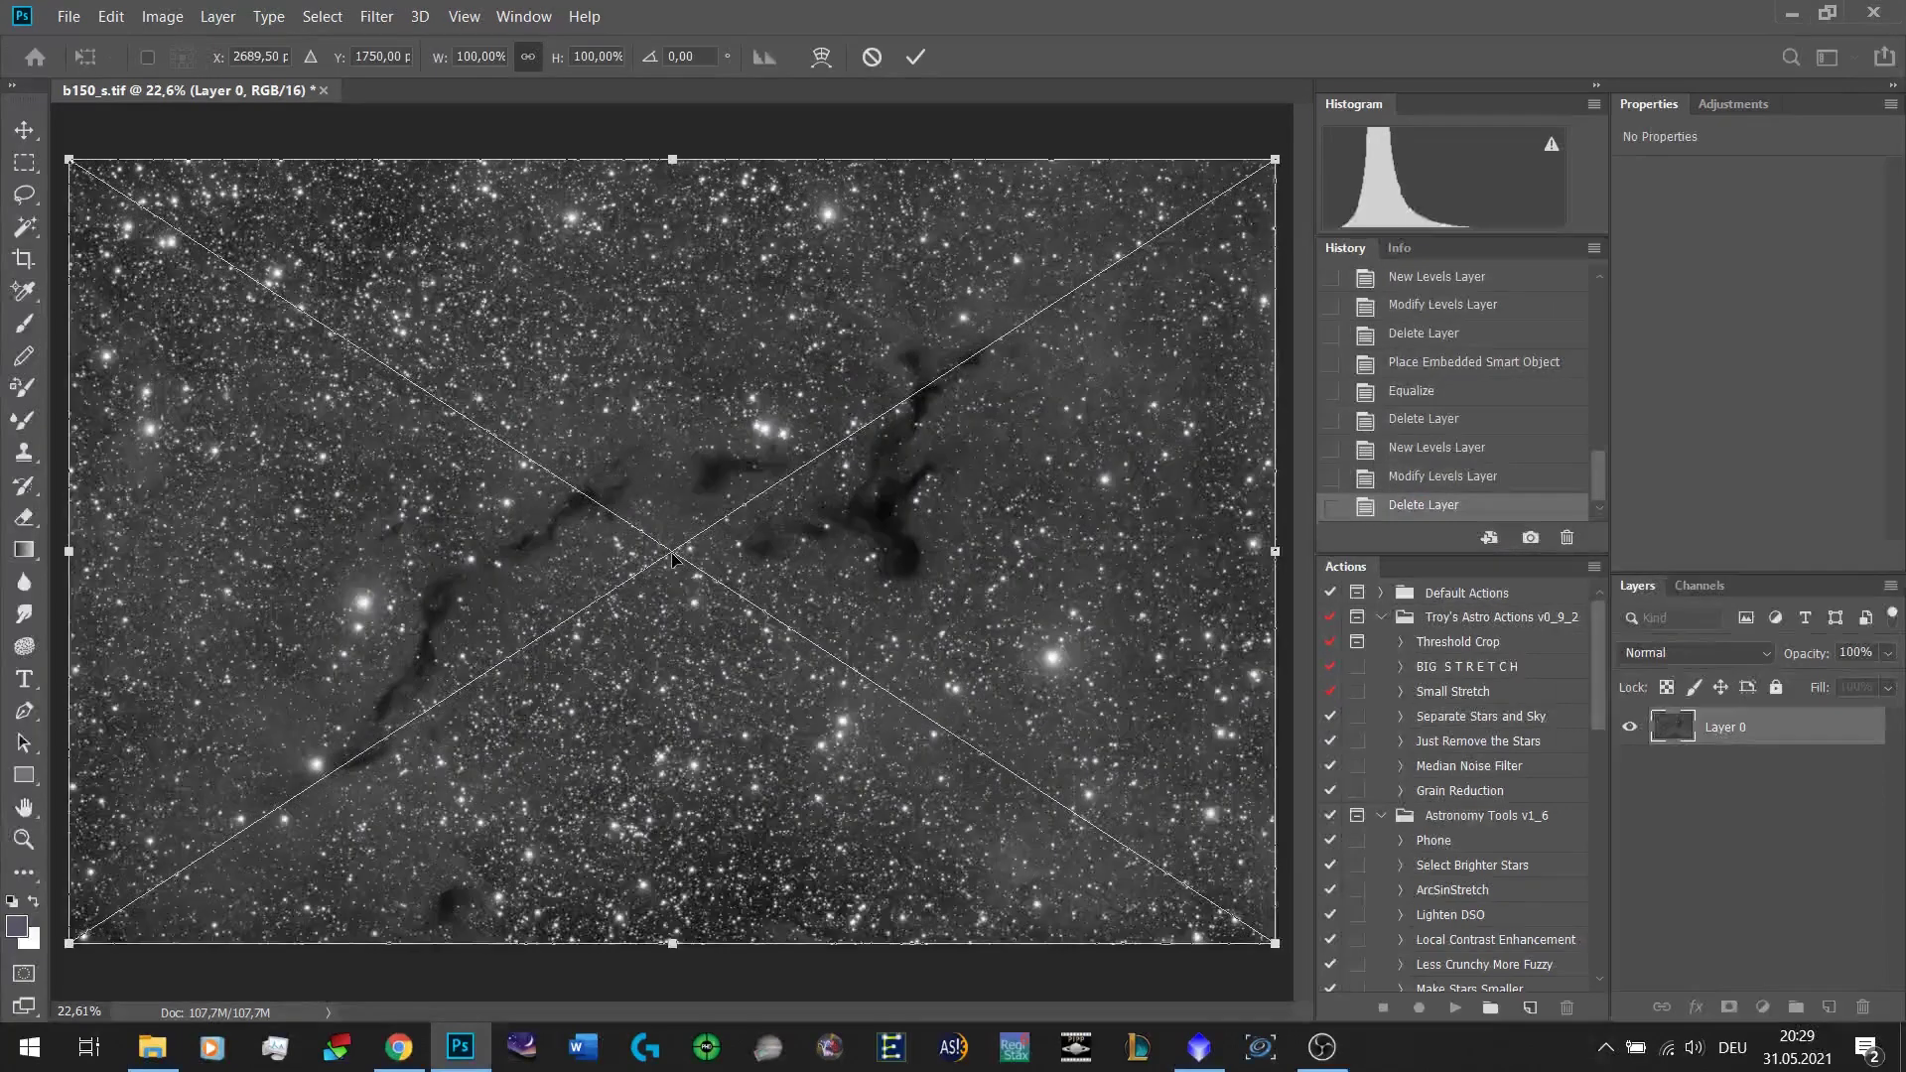
key("Return")
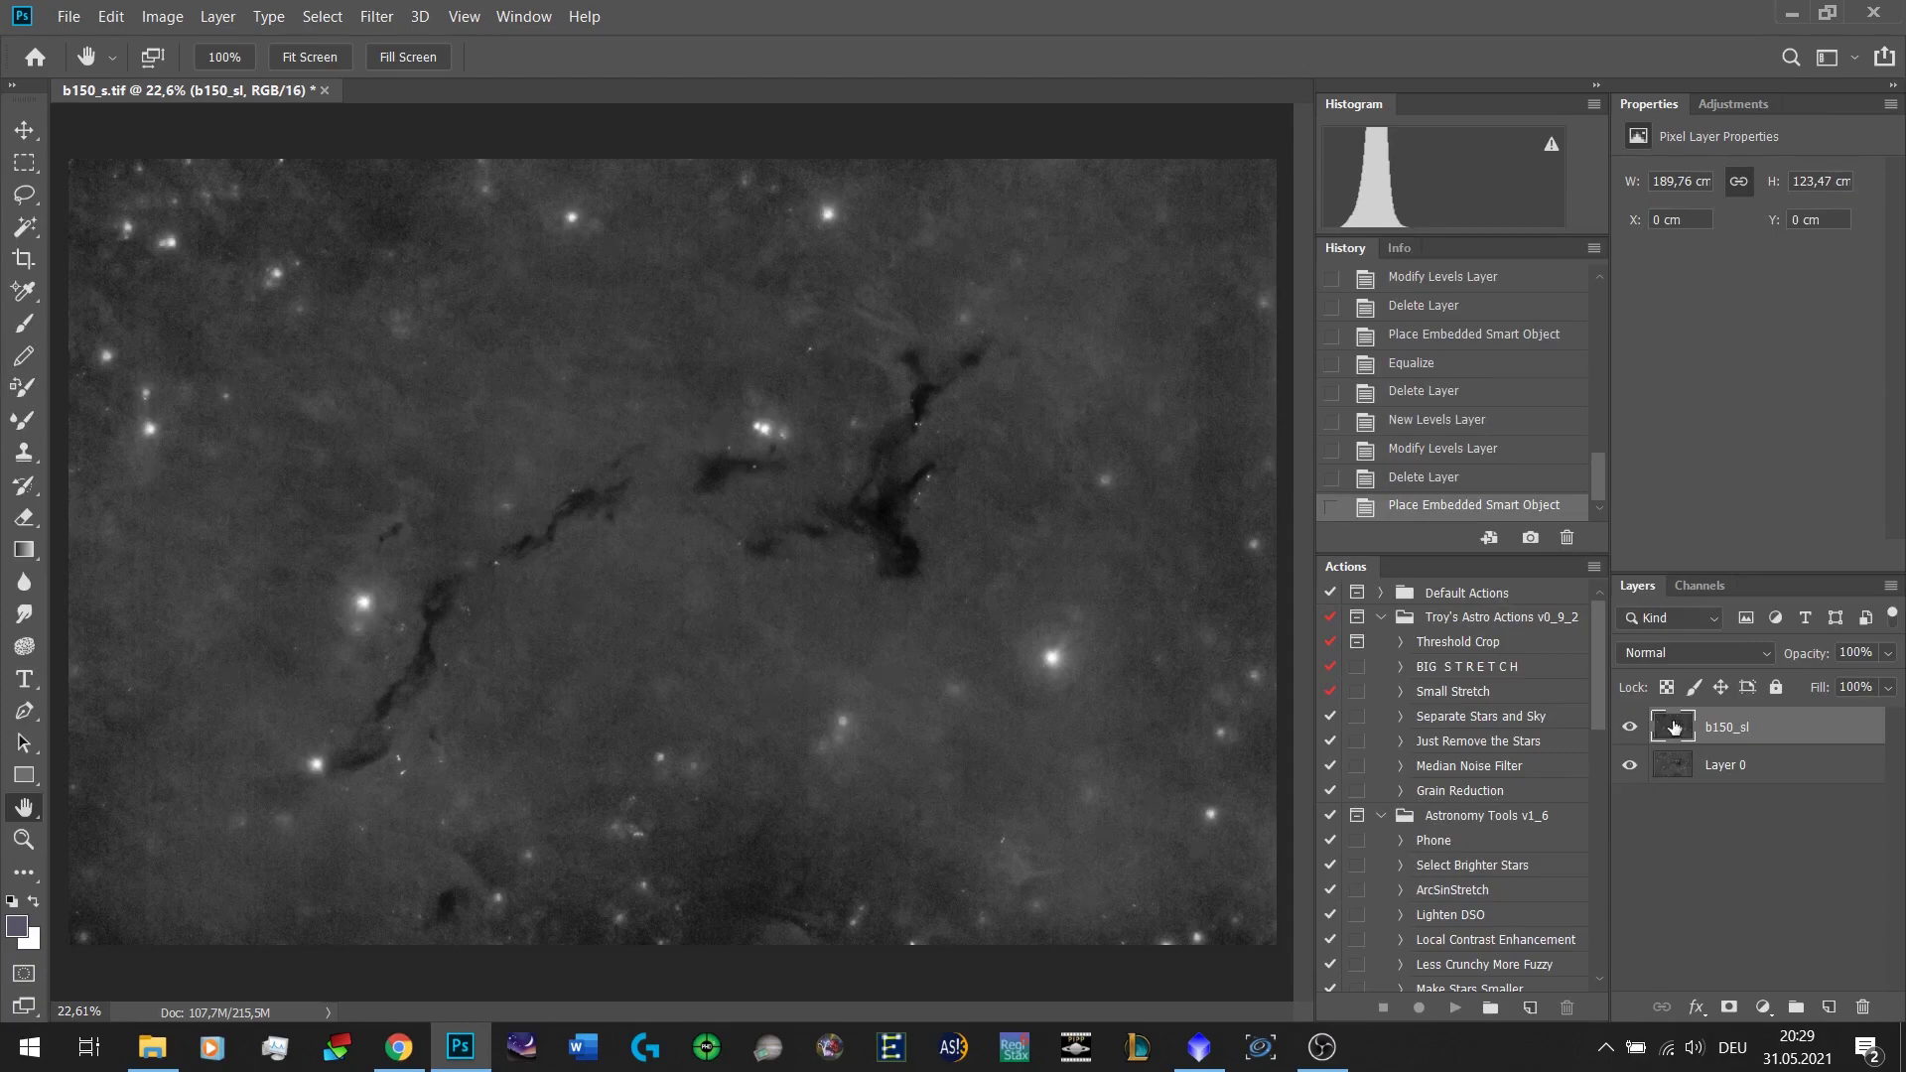
Toggle the starless b150_sl layer to compare it with Layer 0's stars, leaving it hidden.
left_click(1629, 726)
left_click(1629, 727)
left_click(1629, 727)
left_click(1629, 727)
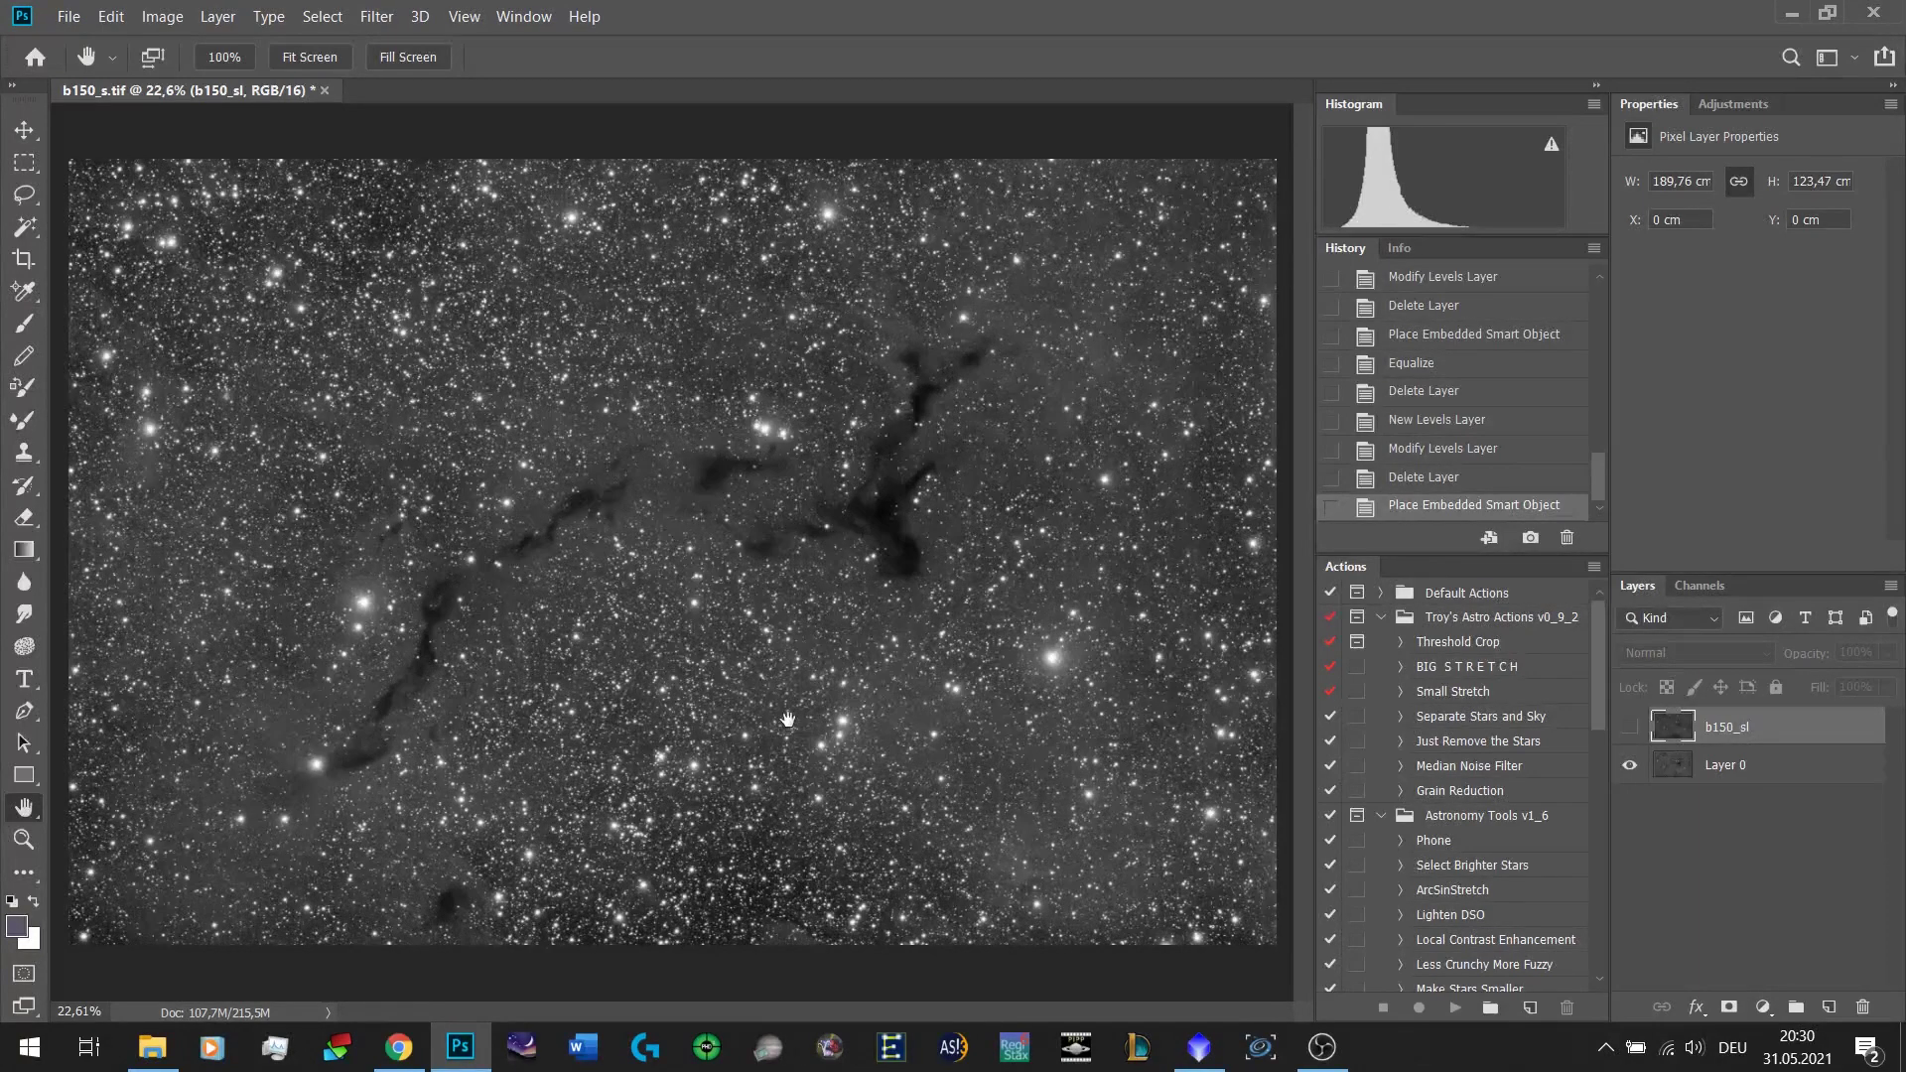
scroll(787, 719, "up", 10)
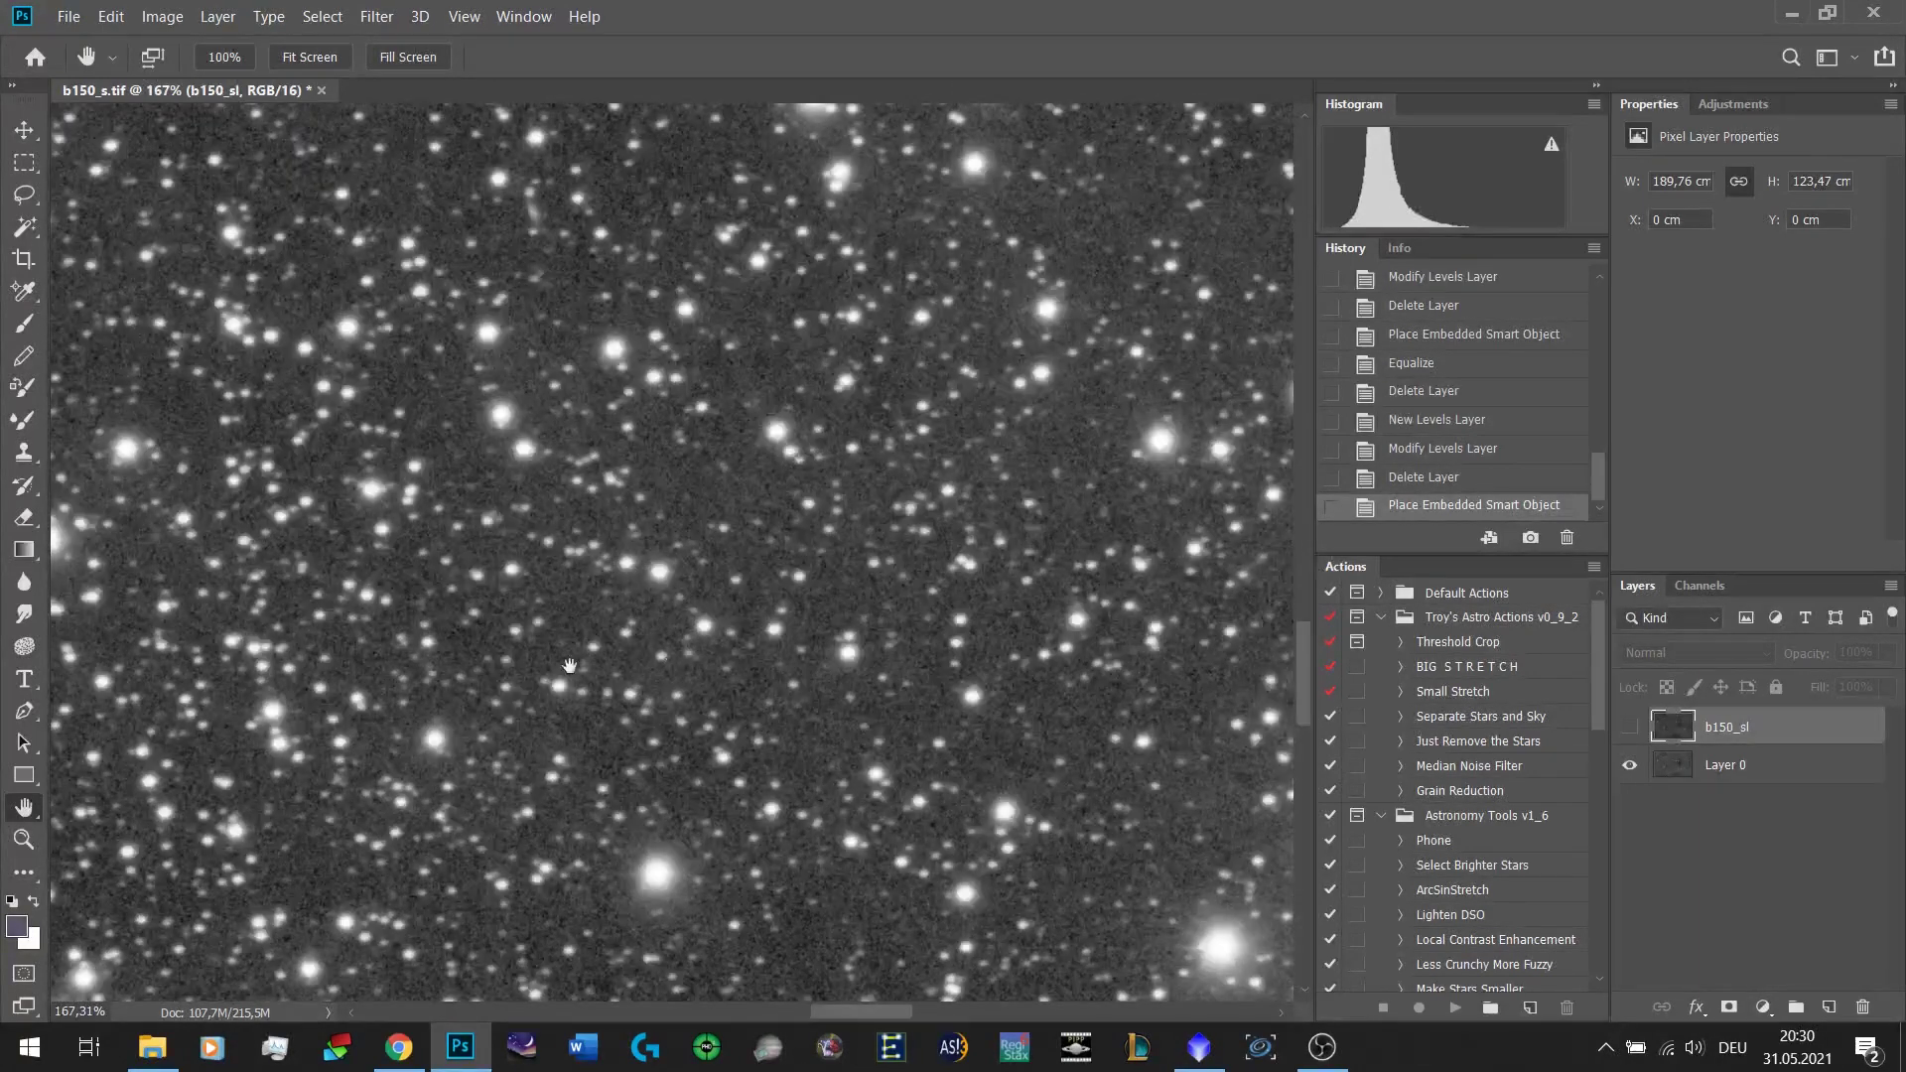
left_click_drag(402, 322, 609, 499)
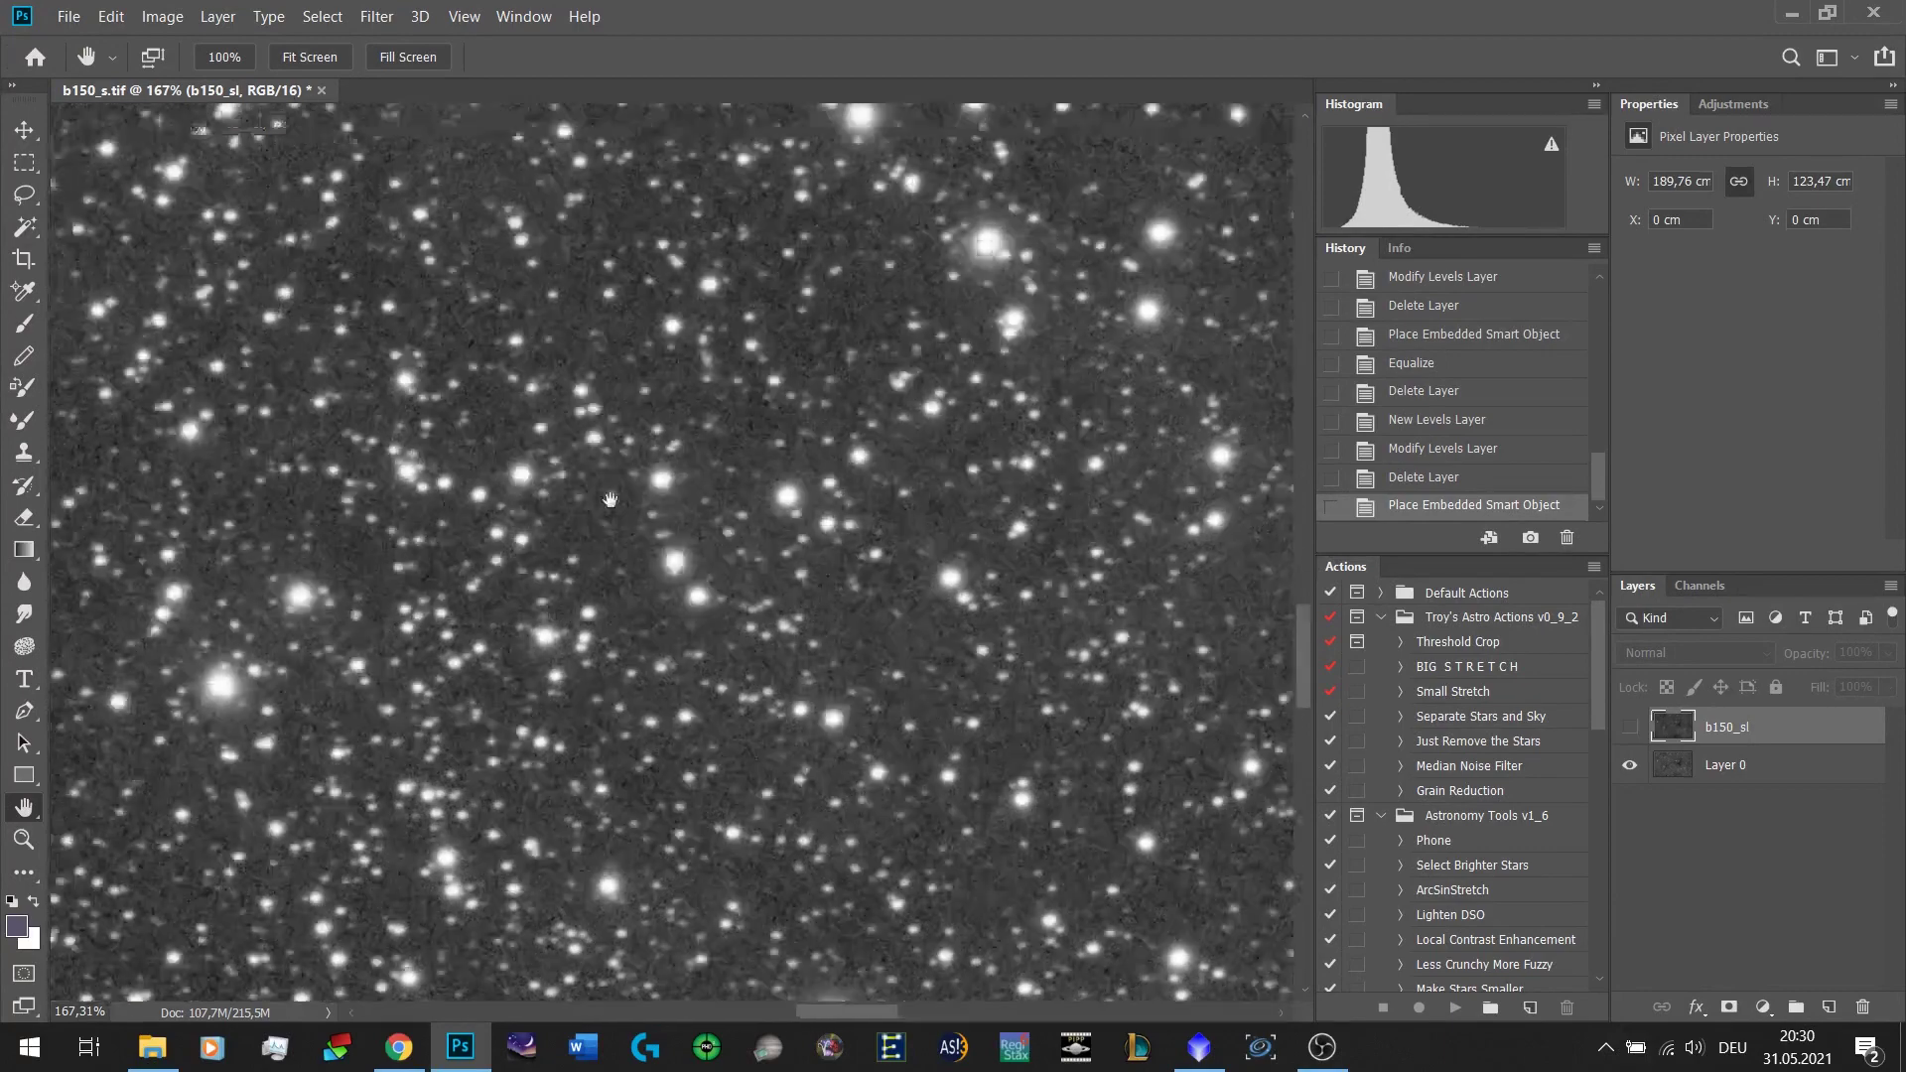
scroll(610, 499, "down", 10)
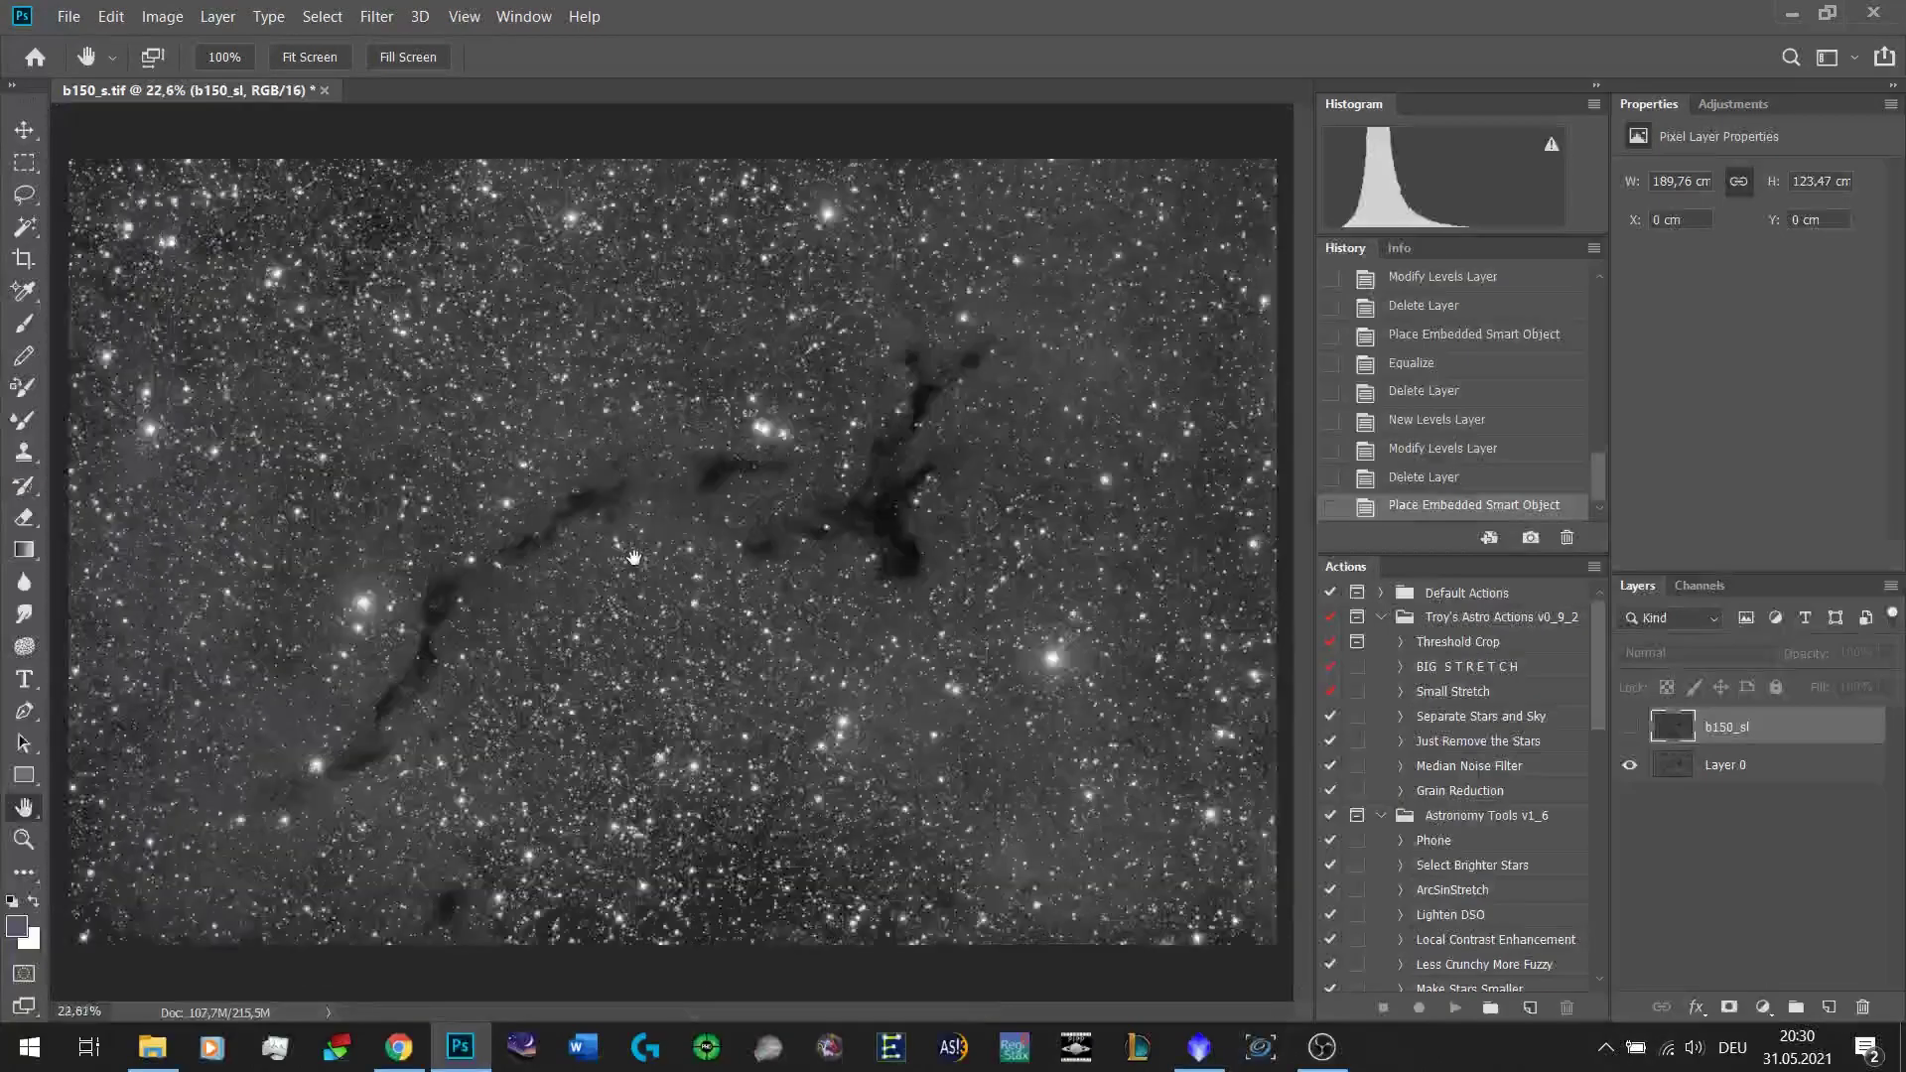
Show b150_sl again and rename it Starless, and rename Layer 0 to Stars.
left_click(1629, 727)
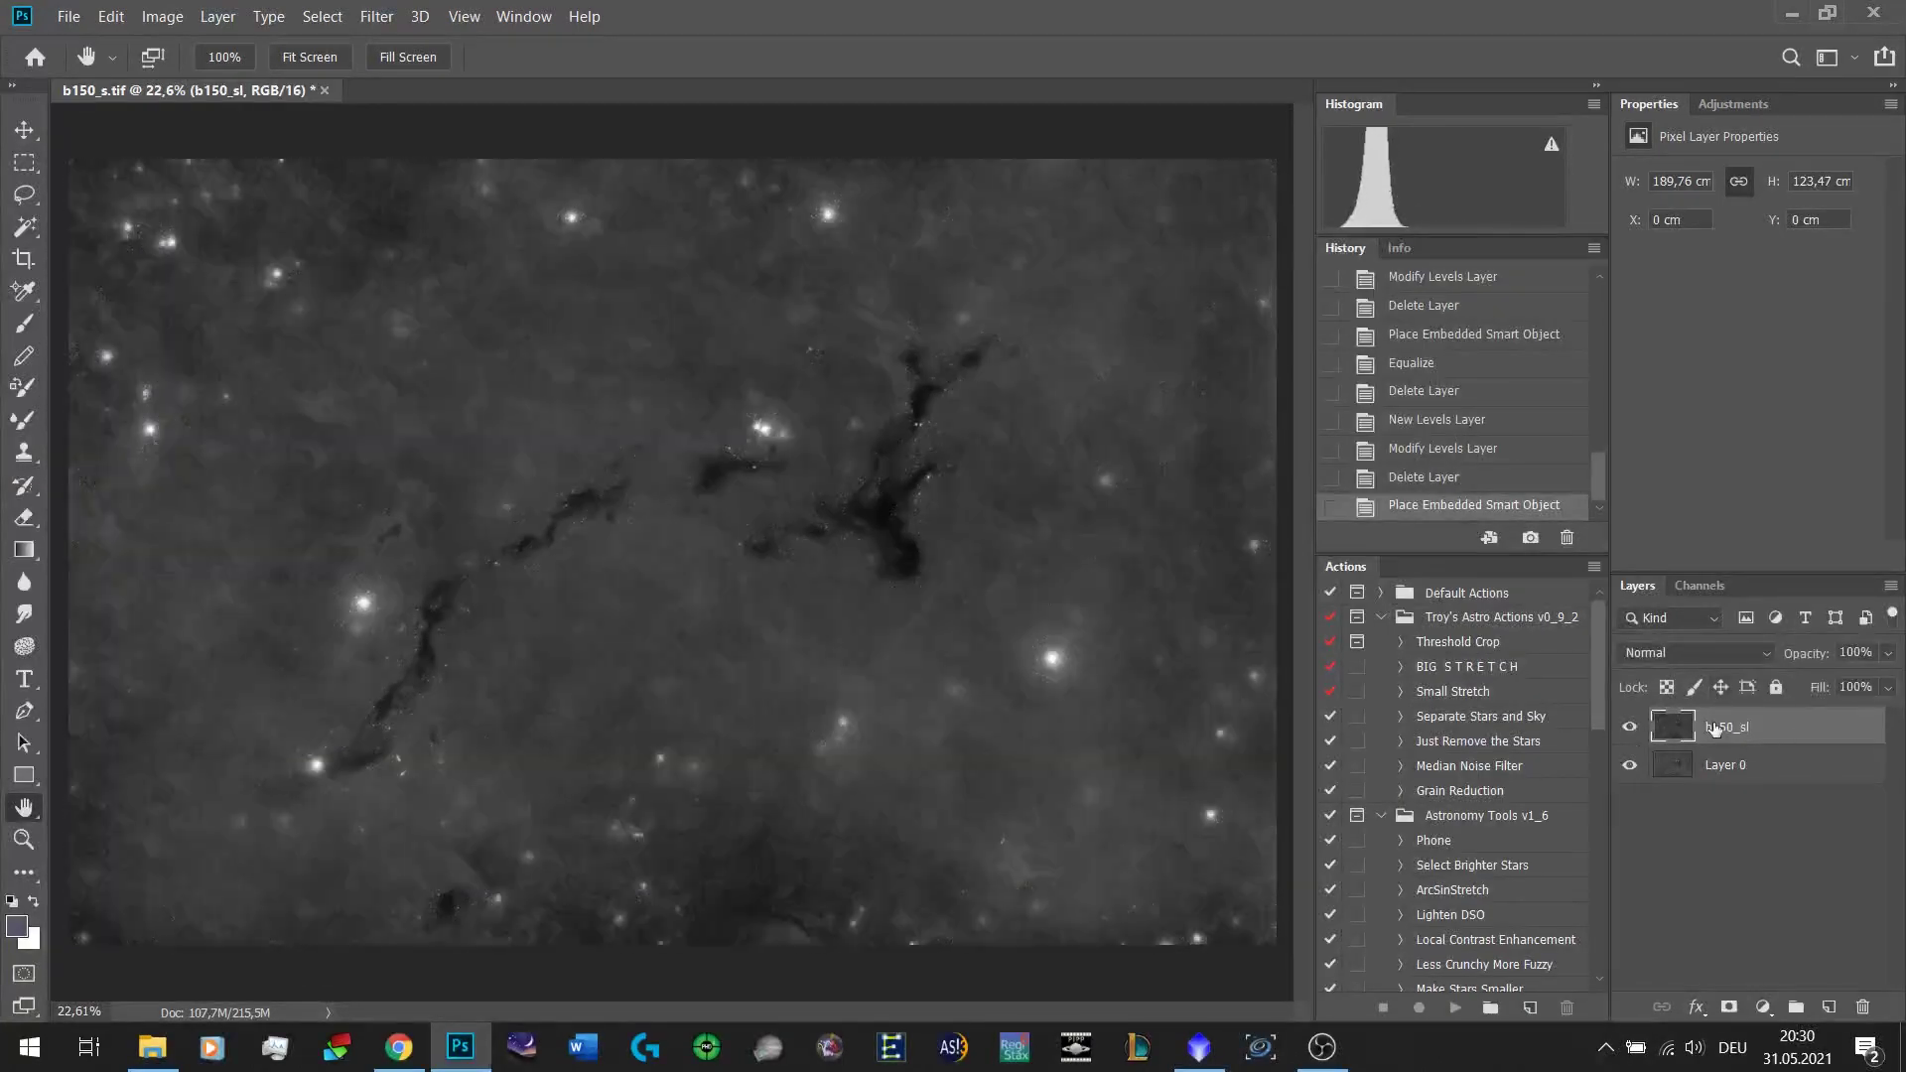
double_click(1714, 728)
type("Starless")
key("Return")
double_click(1724, 765)
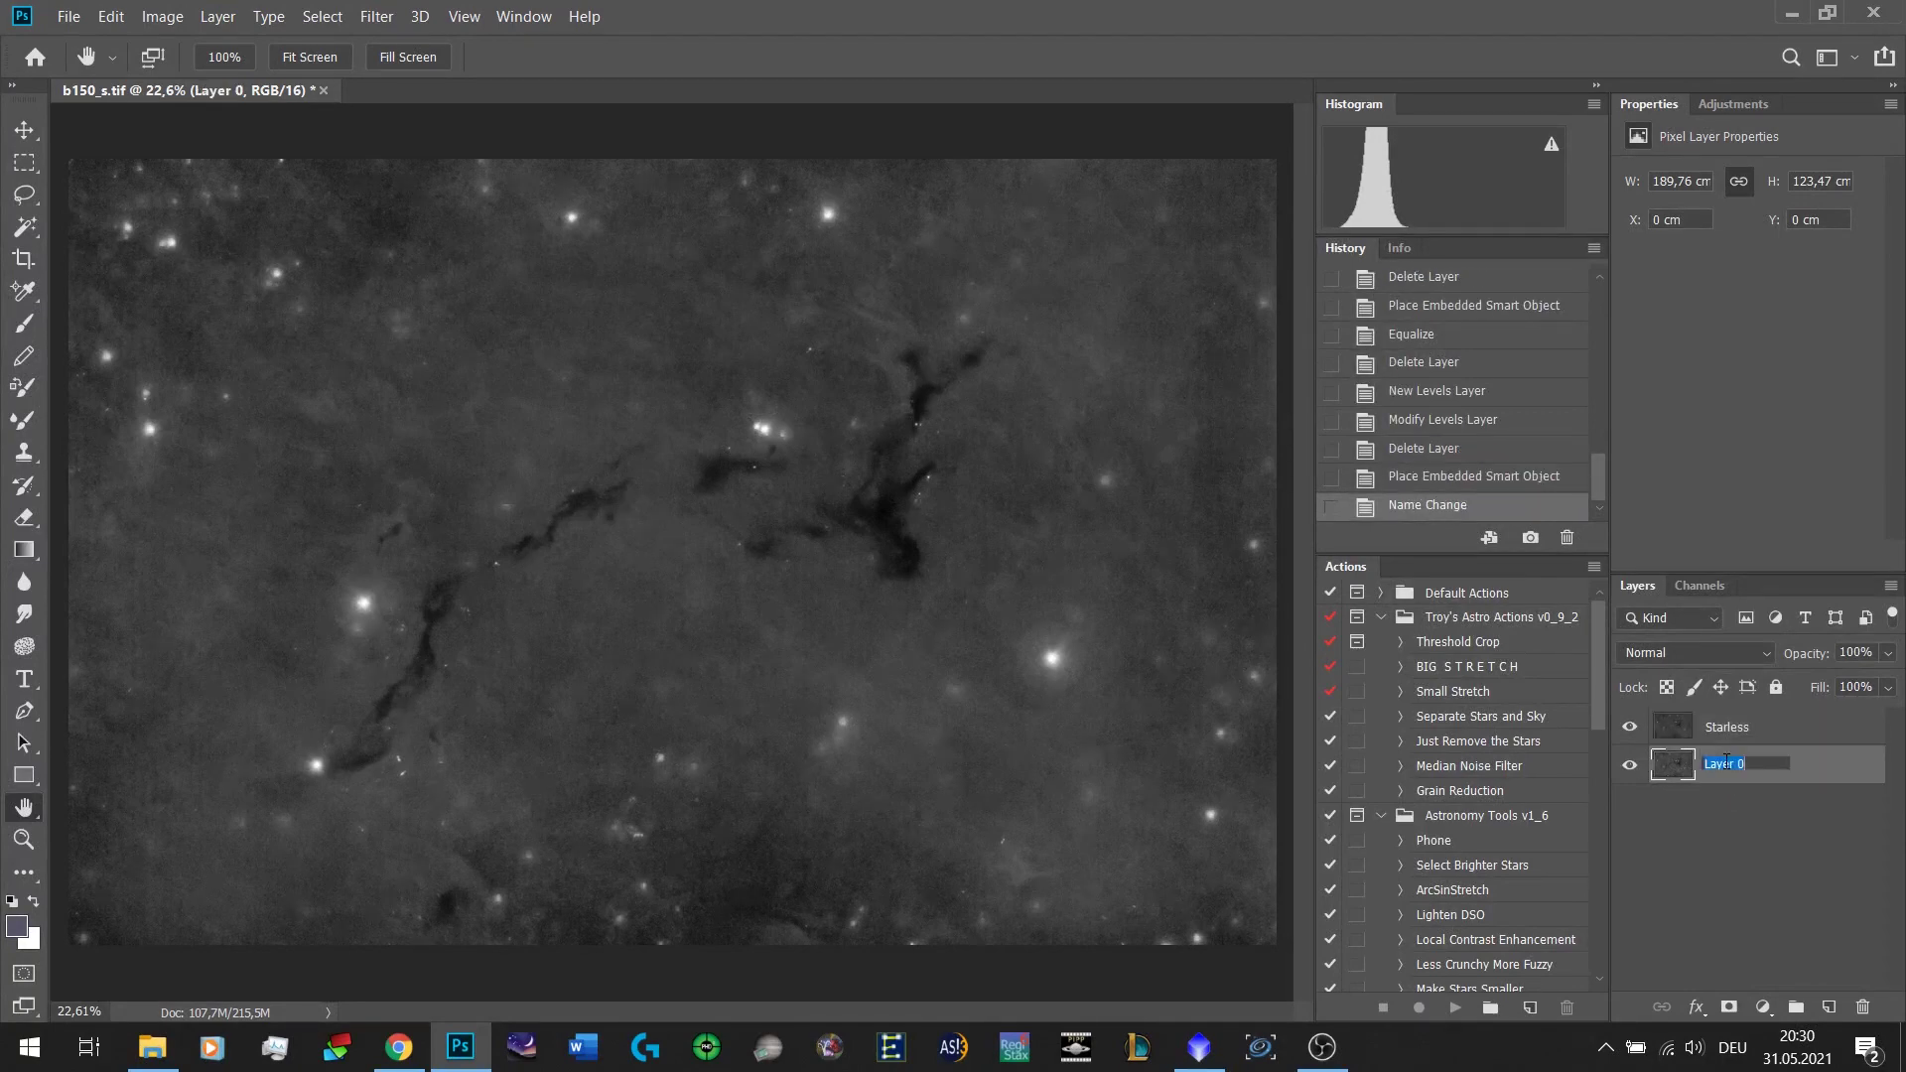
type("Stars")
key("Return")
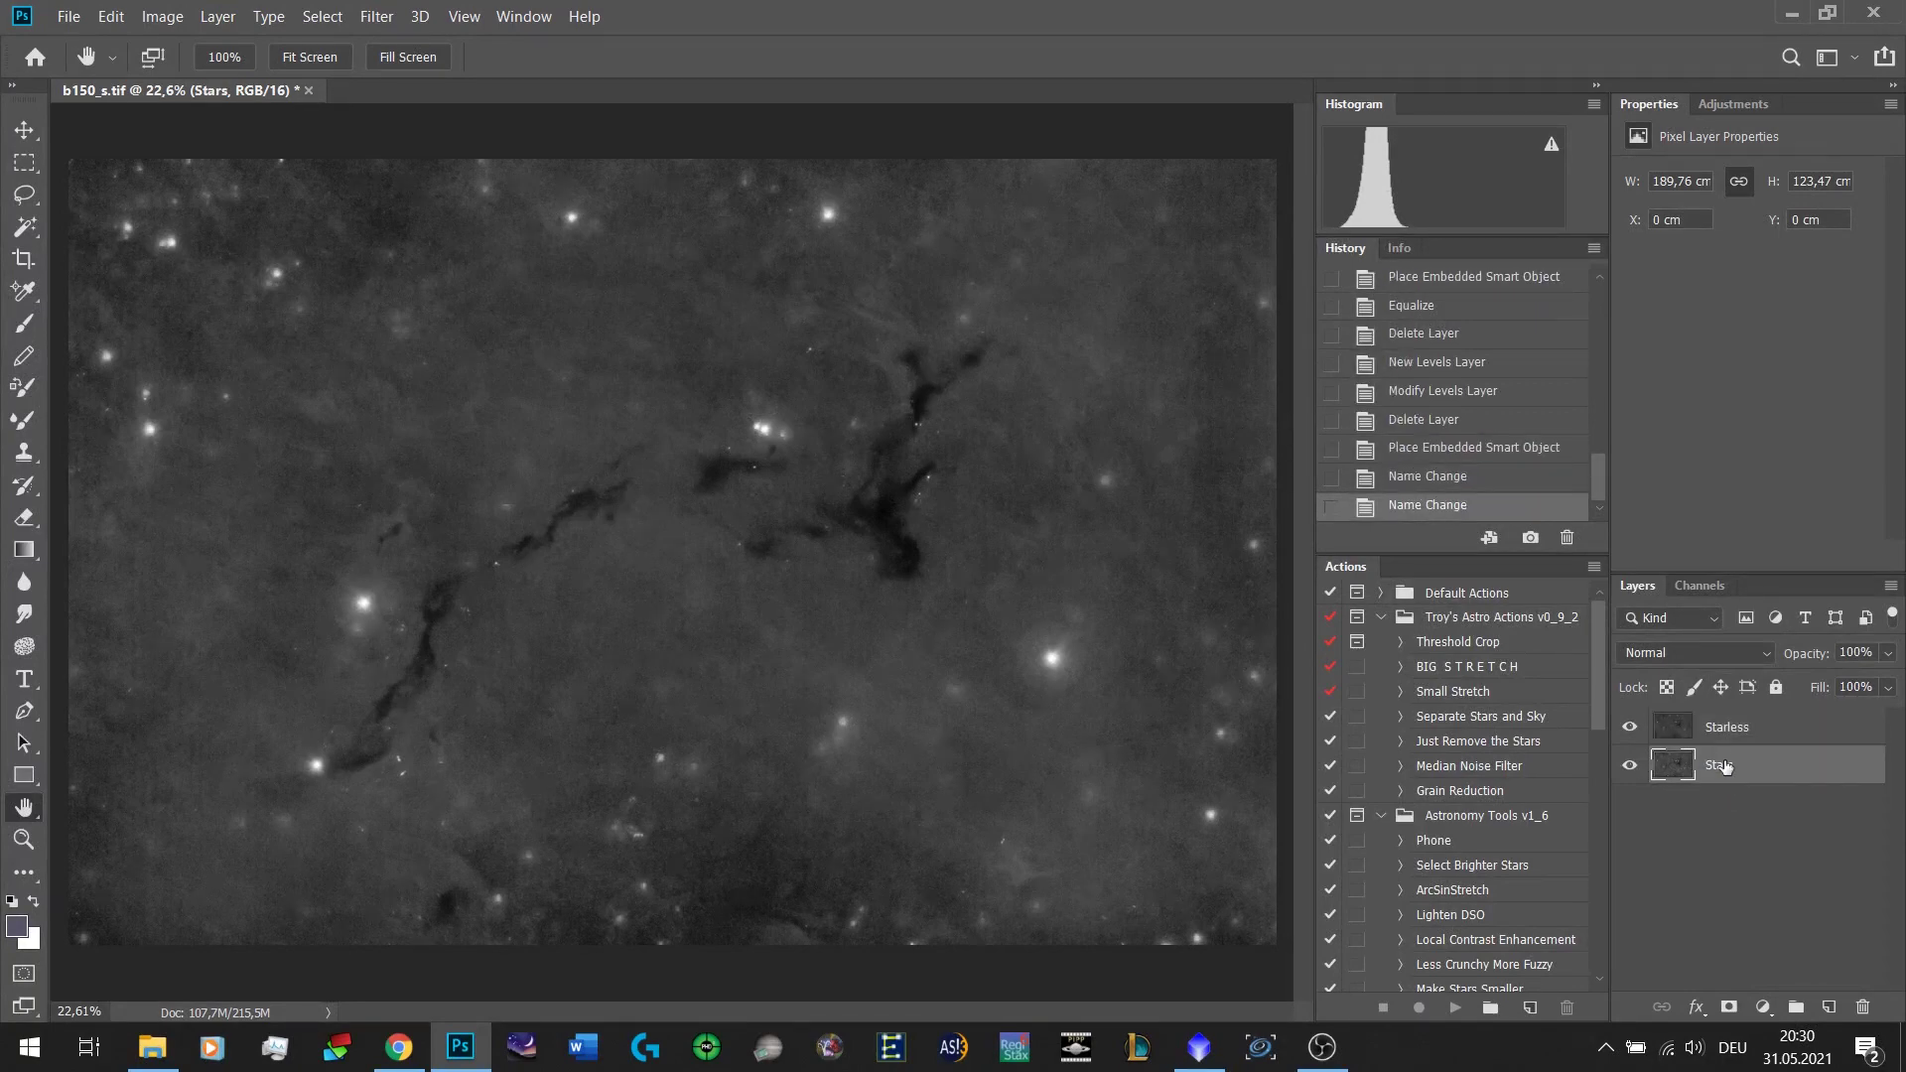
Duplicate both layers and place Starless copy directly above Stars copy.
left_click(1773, 743, "shift")
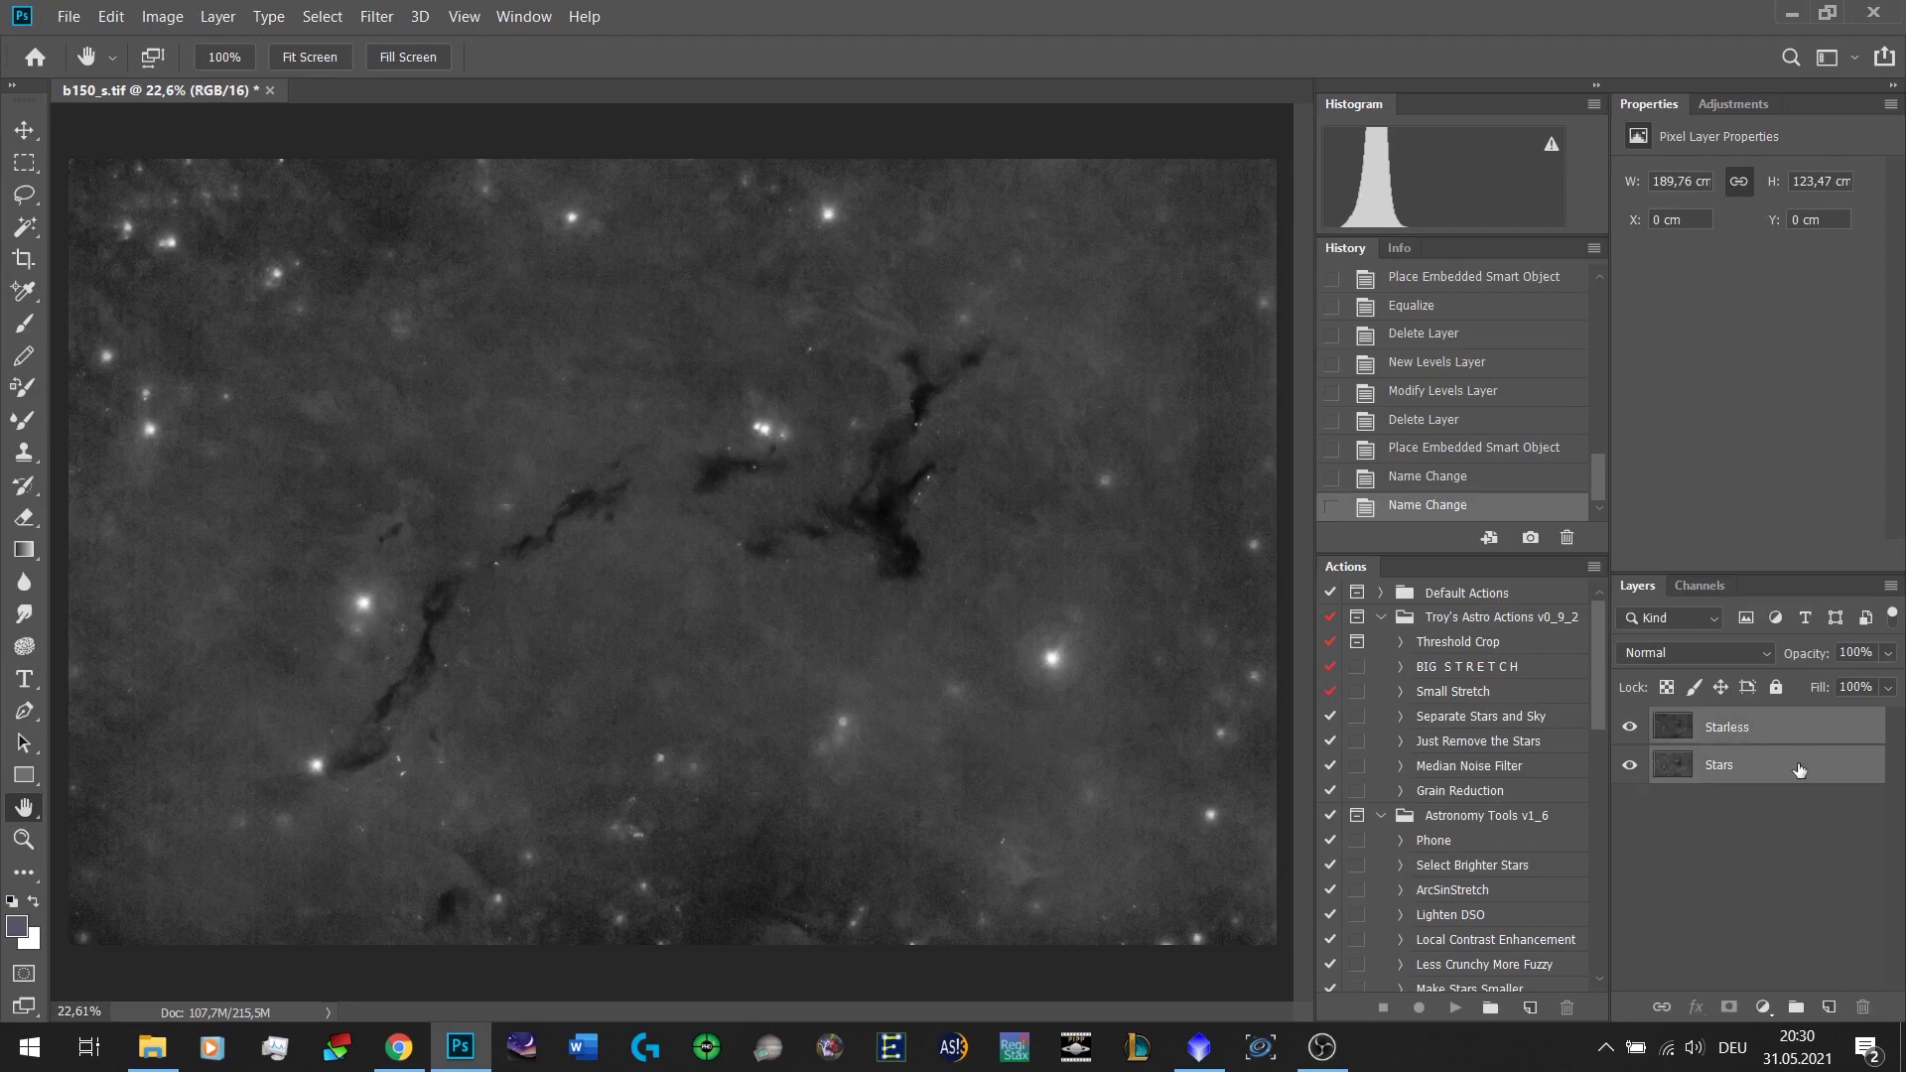
left_click_drag(1827, 755, 1828, 1005)
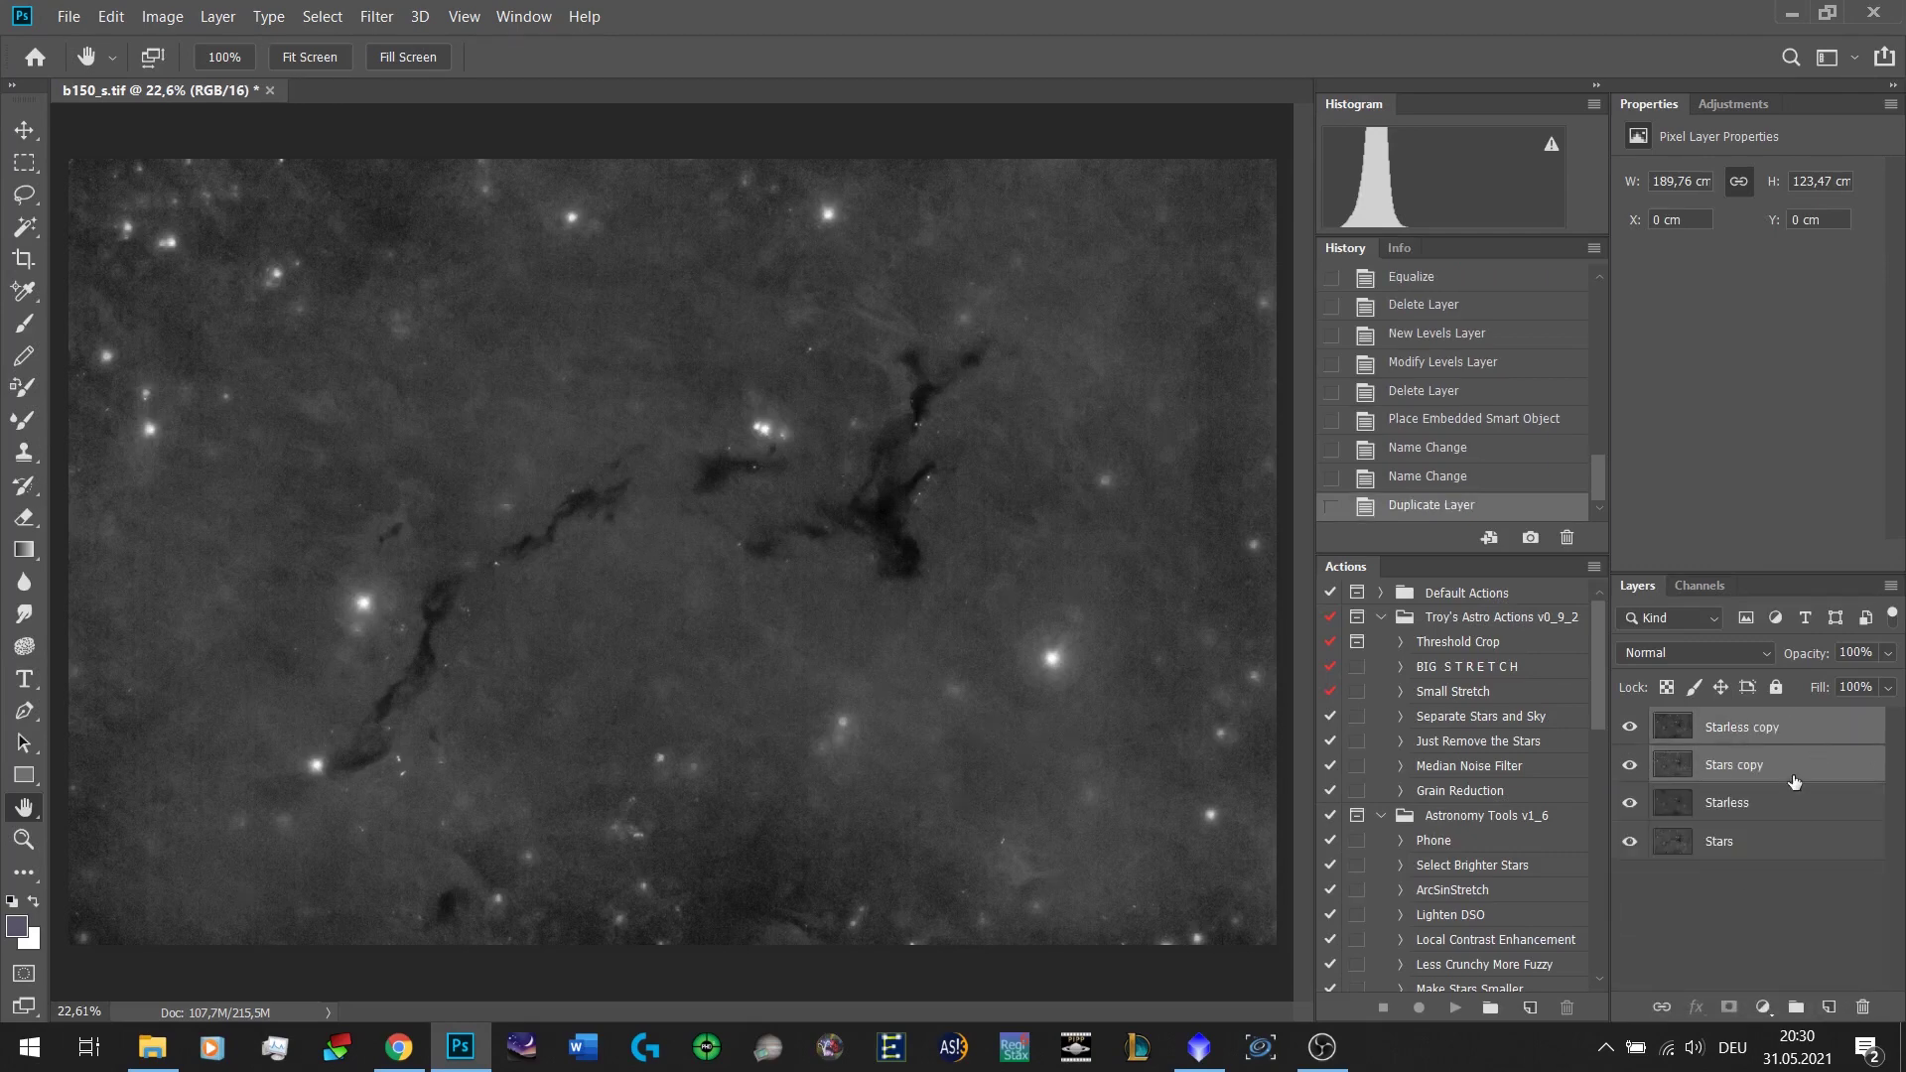
left_click(1742, 764)
left_click(1724, 735)
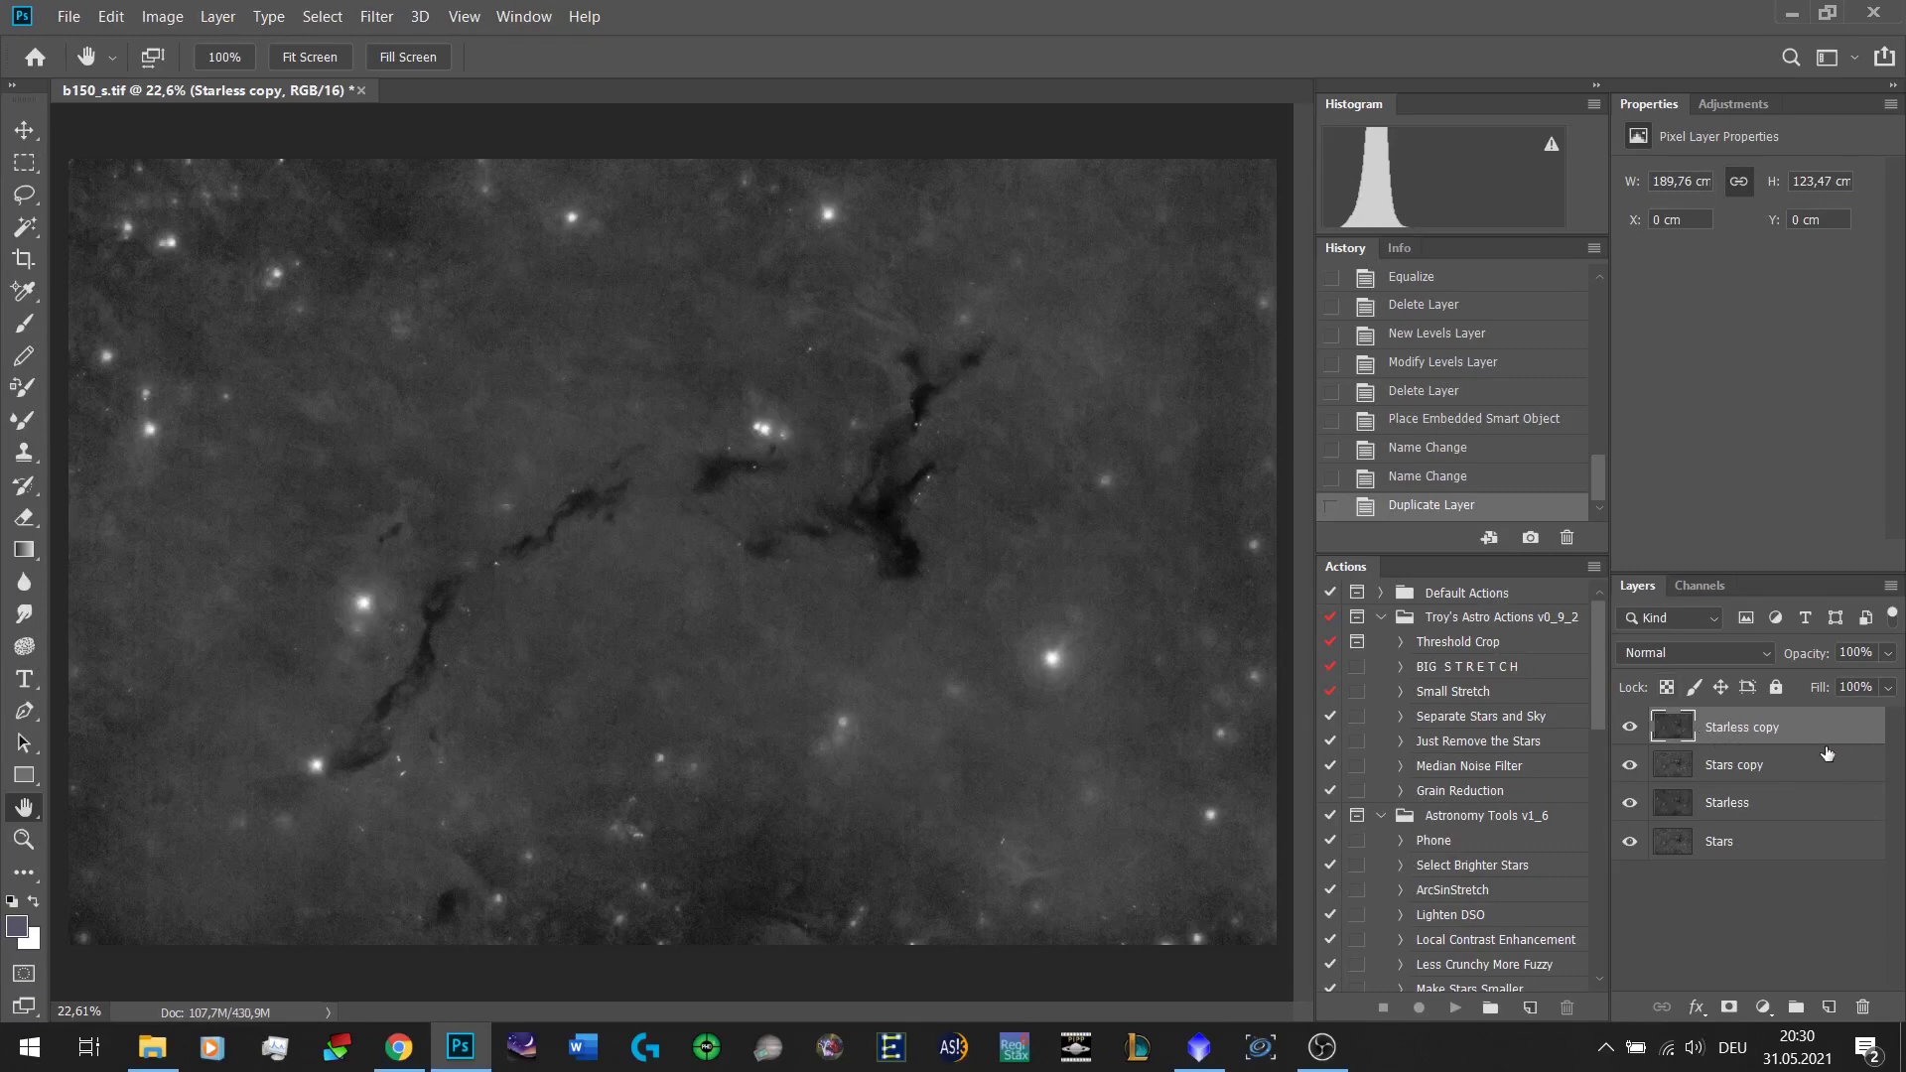
mouse_move(1759, 732)
left_mouse_down()
mouse_move(1754, 785)
mouse_move(1712, 710)
mouse_move(1763, 726)
left_mouse_up()
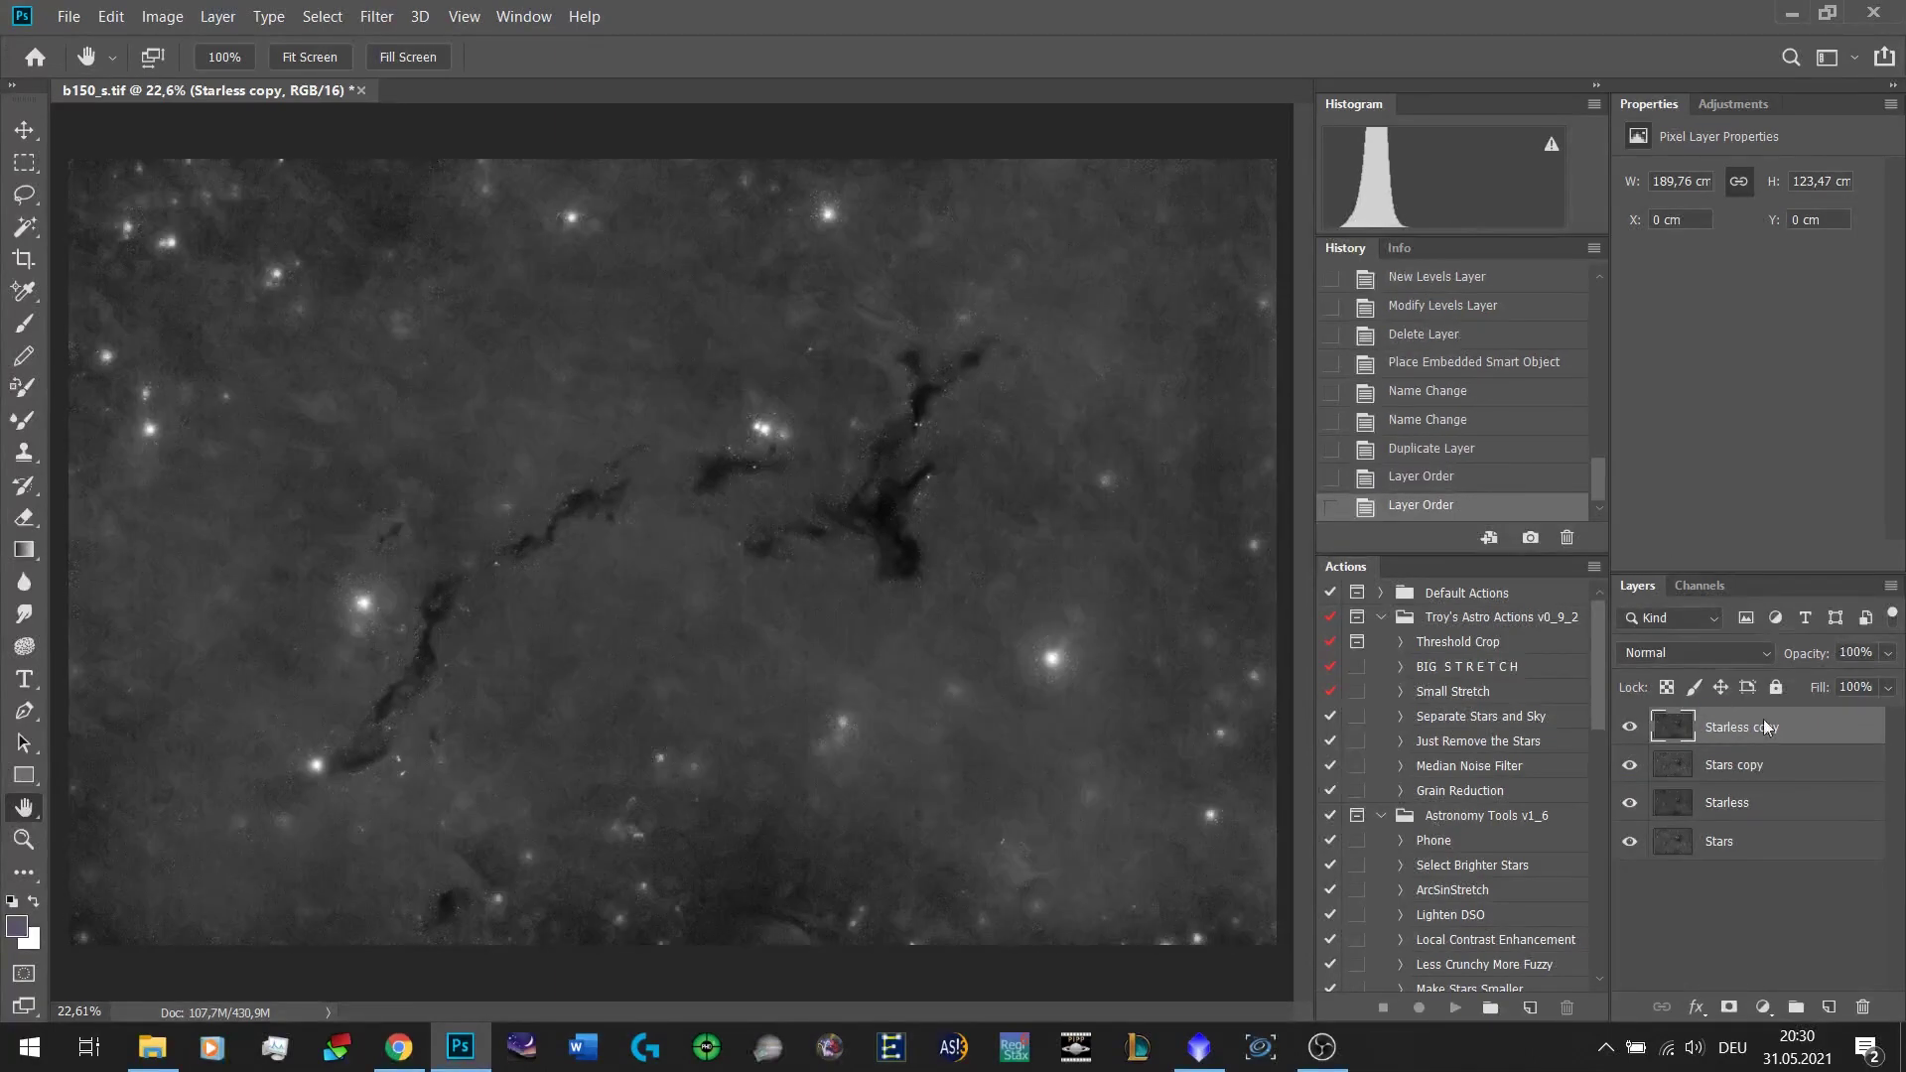
left_click(1670, 652)
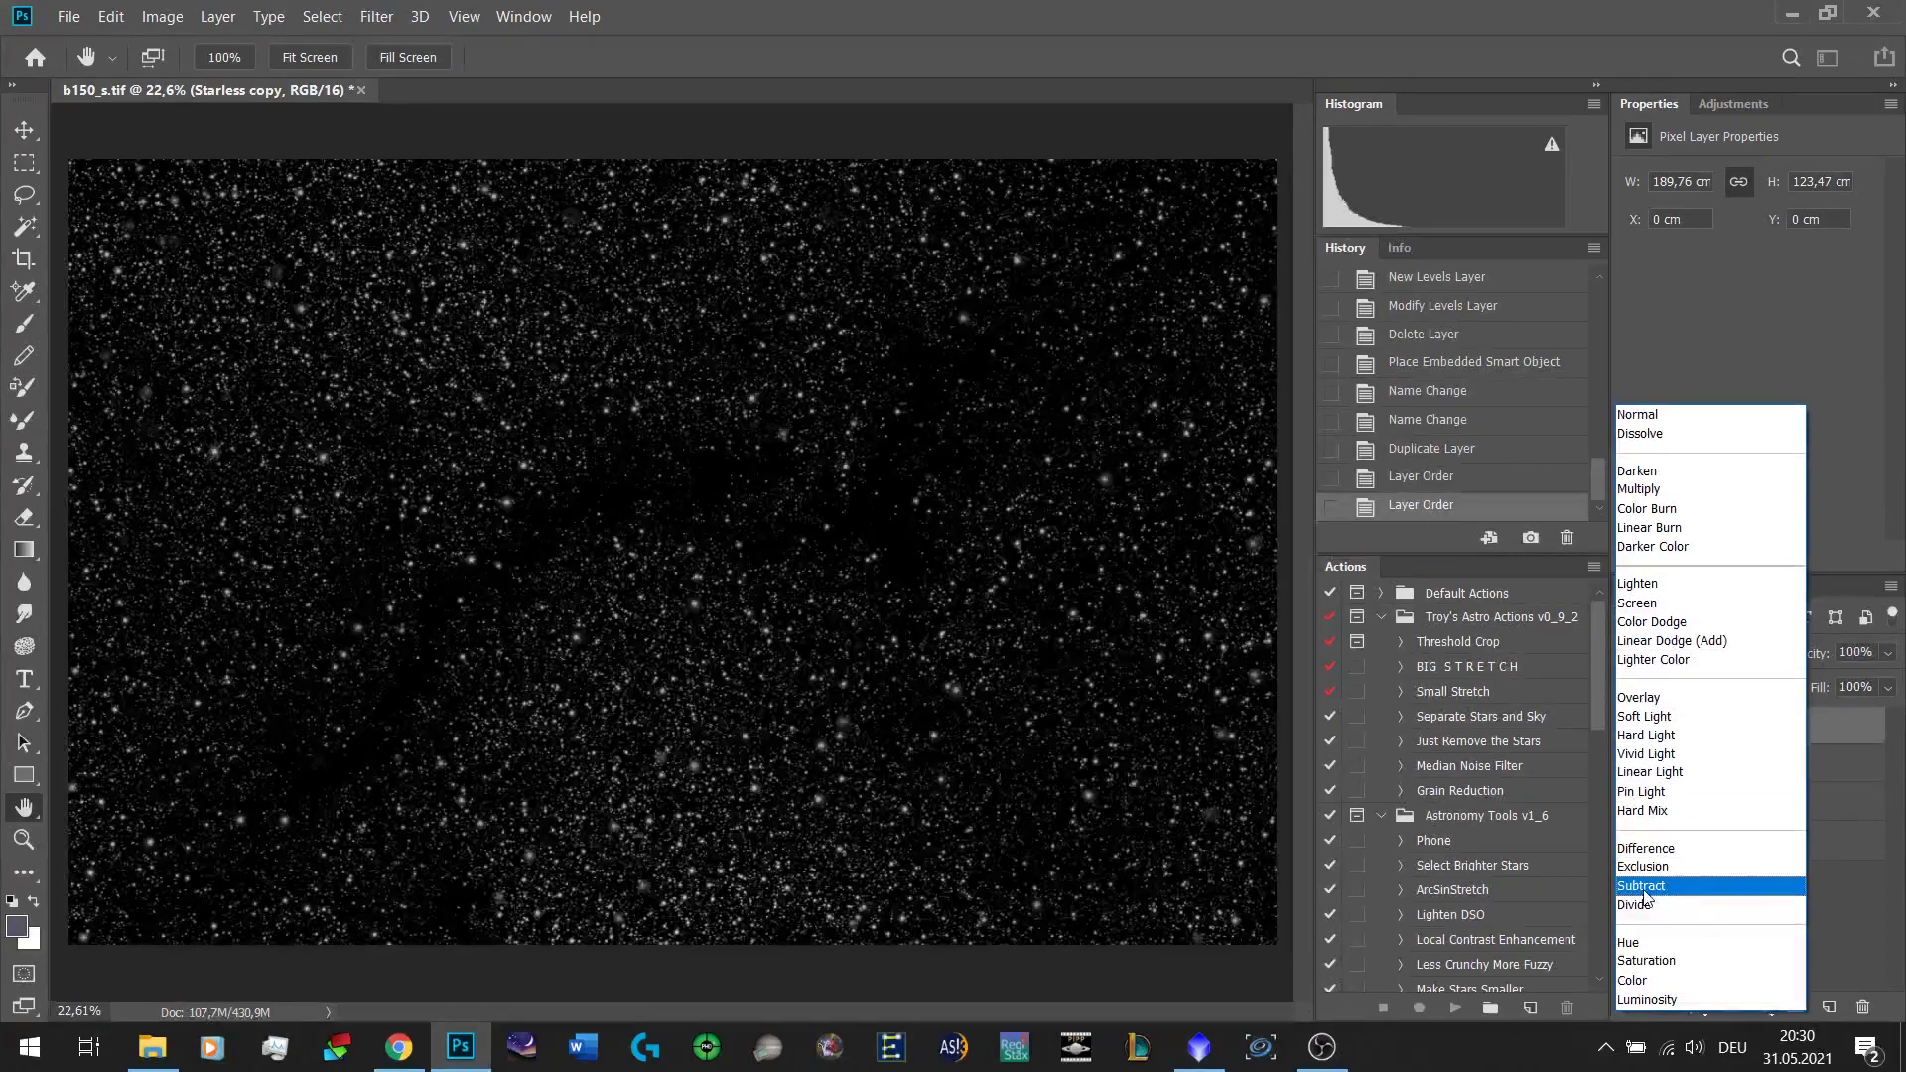
Set Starless copy to the Subtract blend mode so only stars show on black.
left_click(1644, 886)
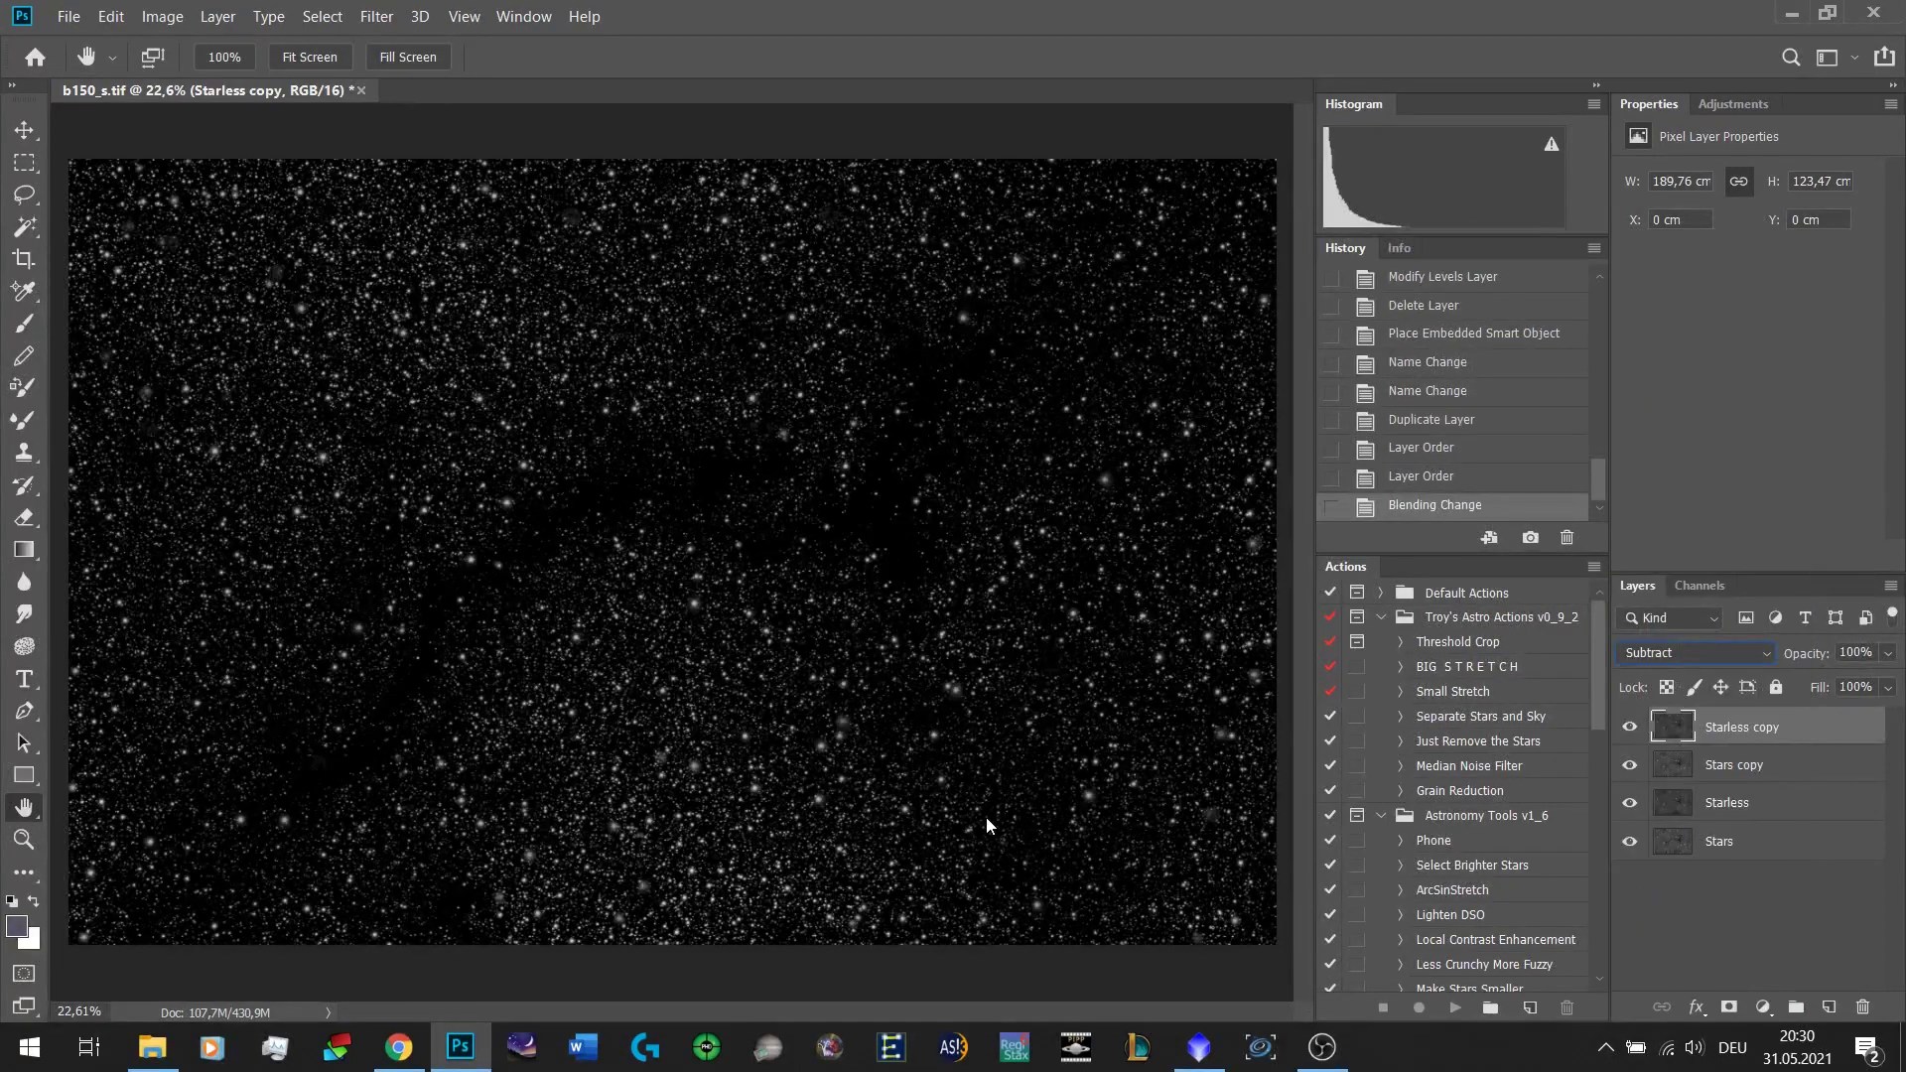
scroll(820, 708, "up", 6)
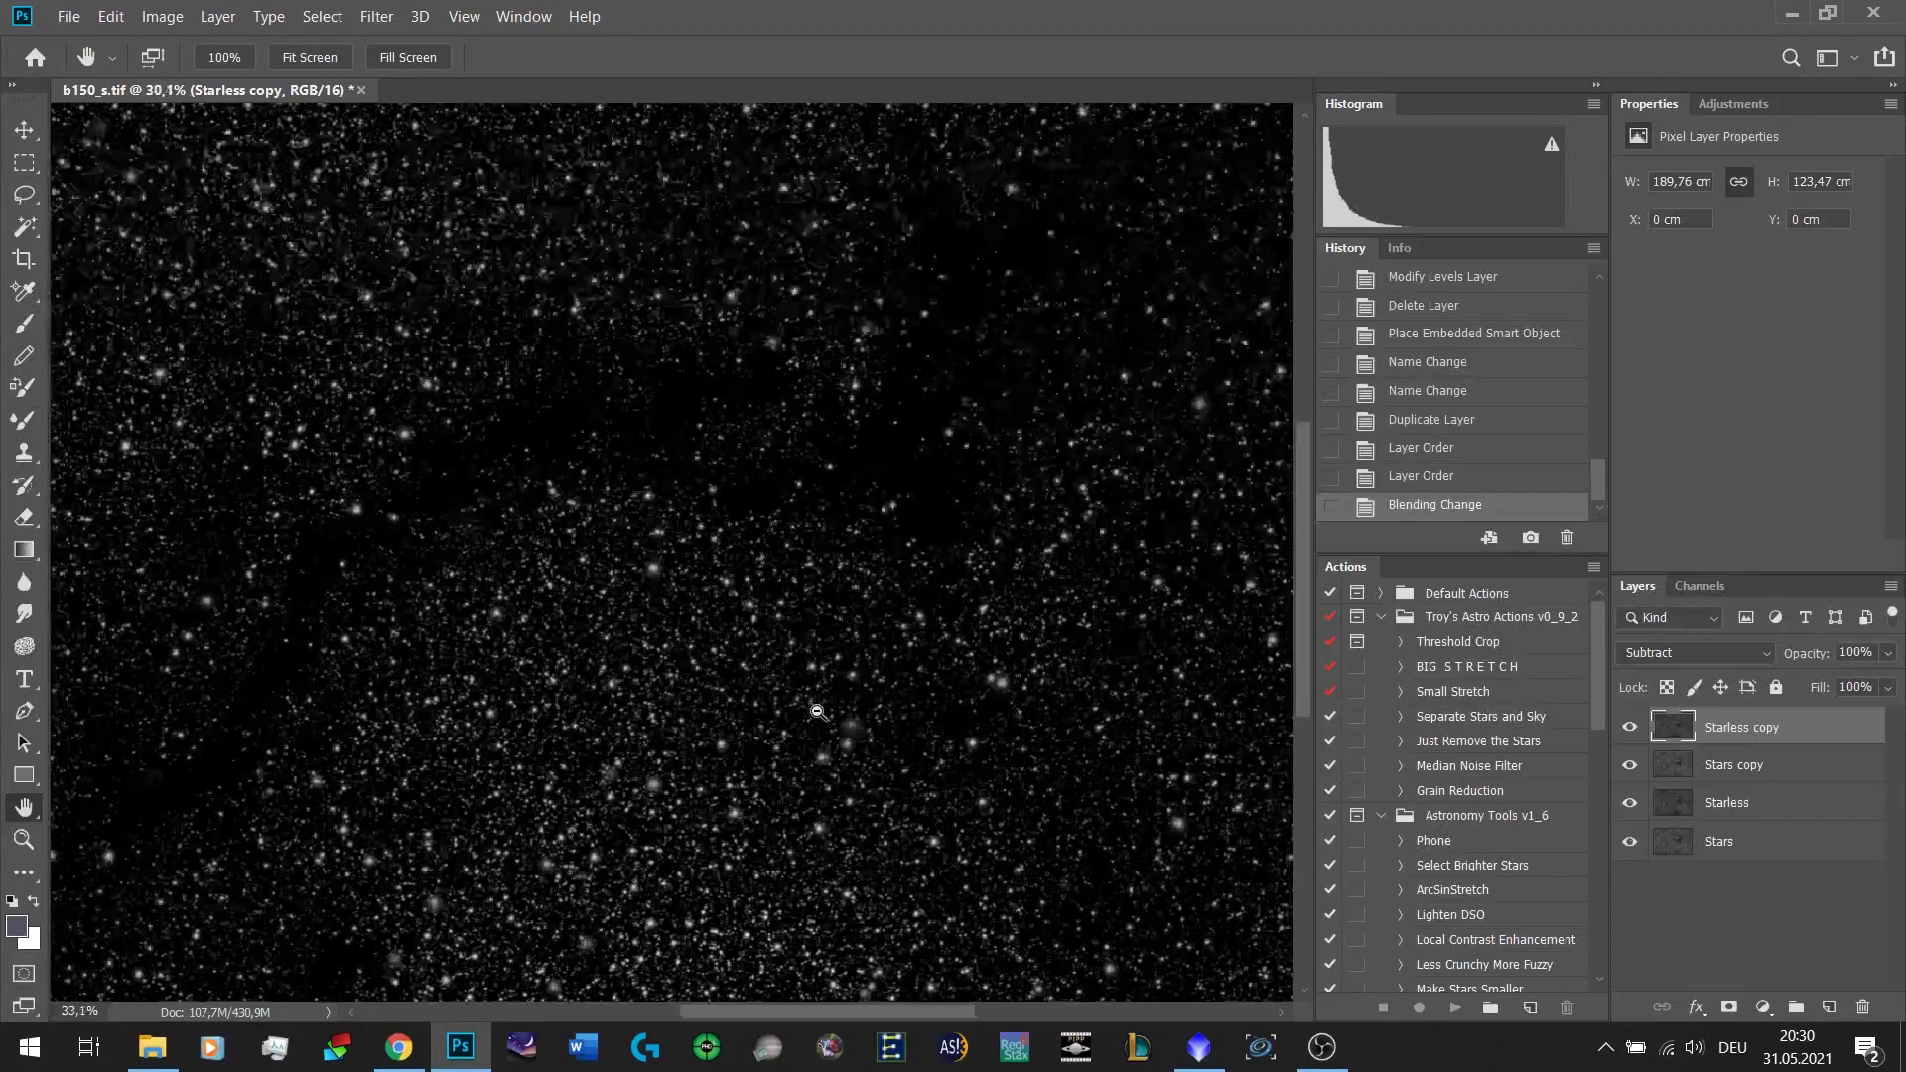
scroll(818, 711, "up", 2)
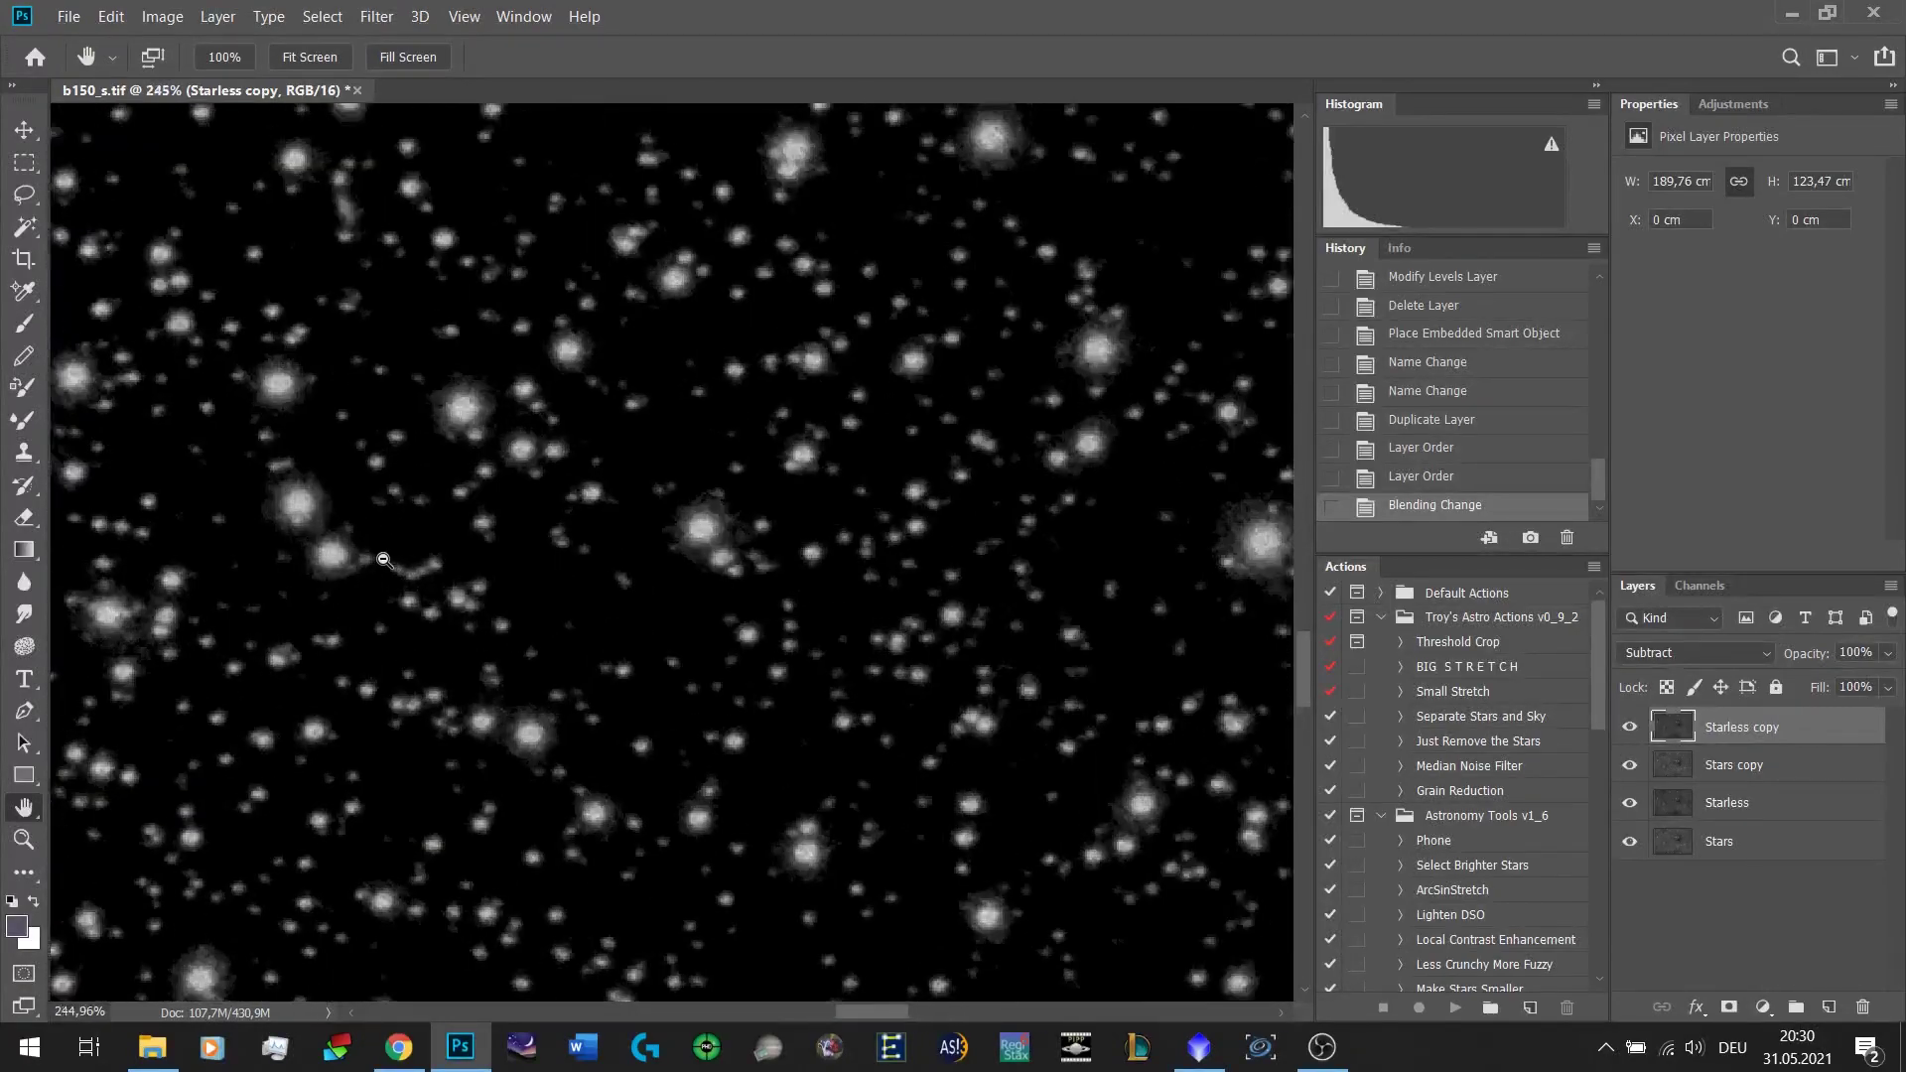
scroll(524, 571, "down", 2)
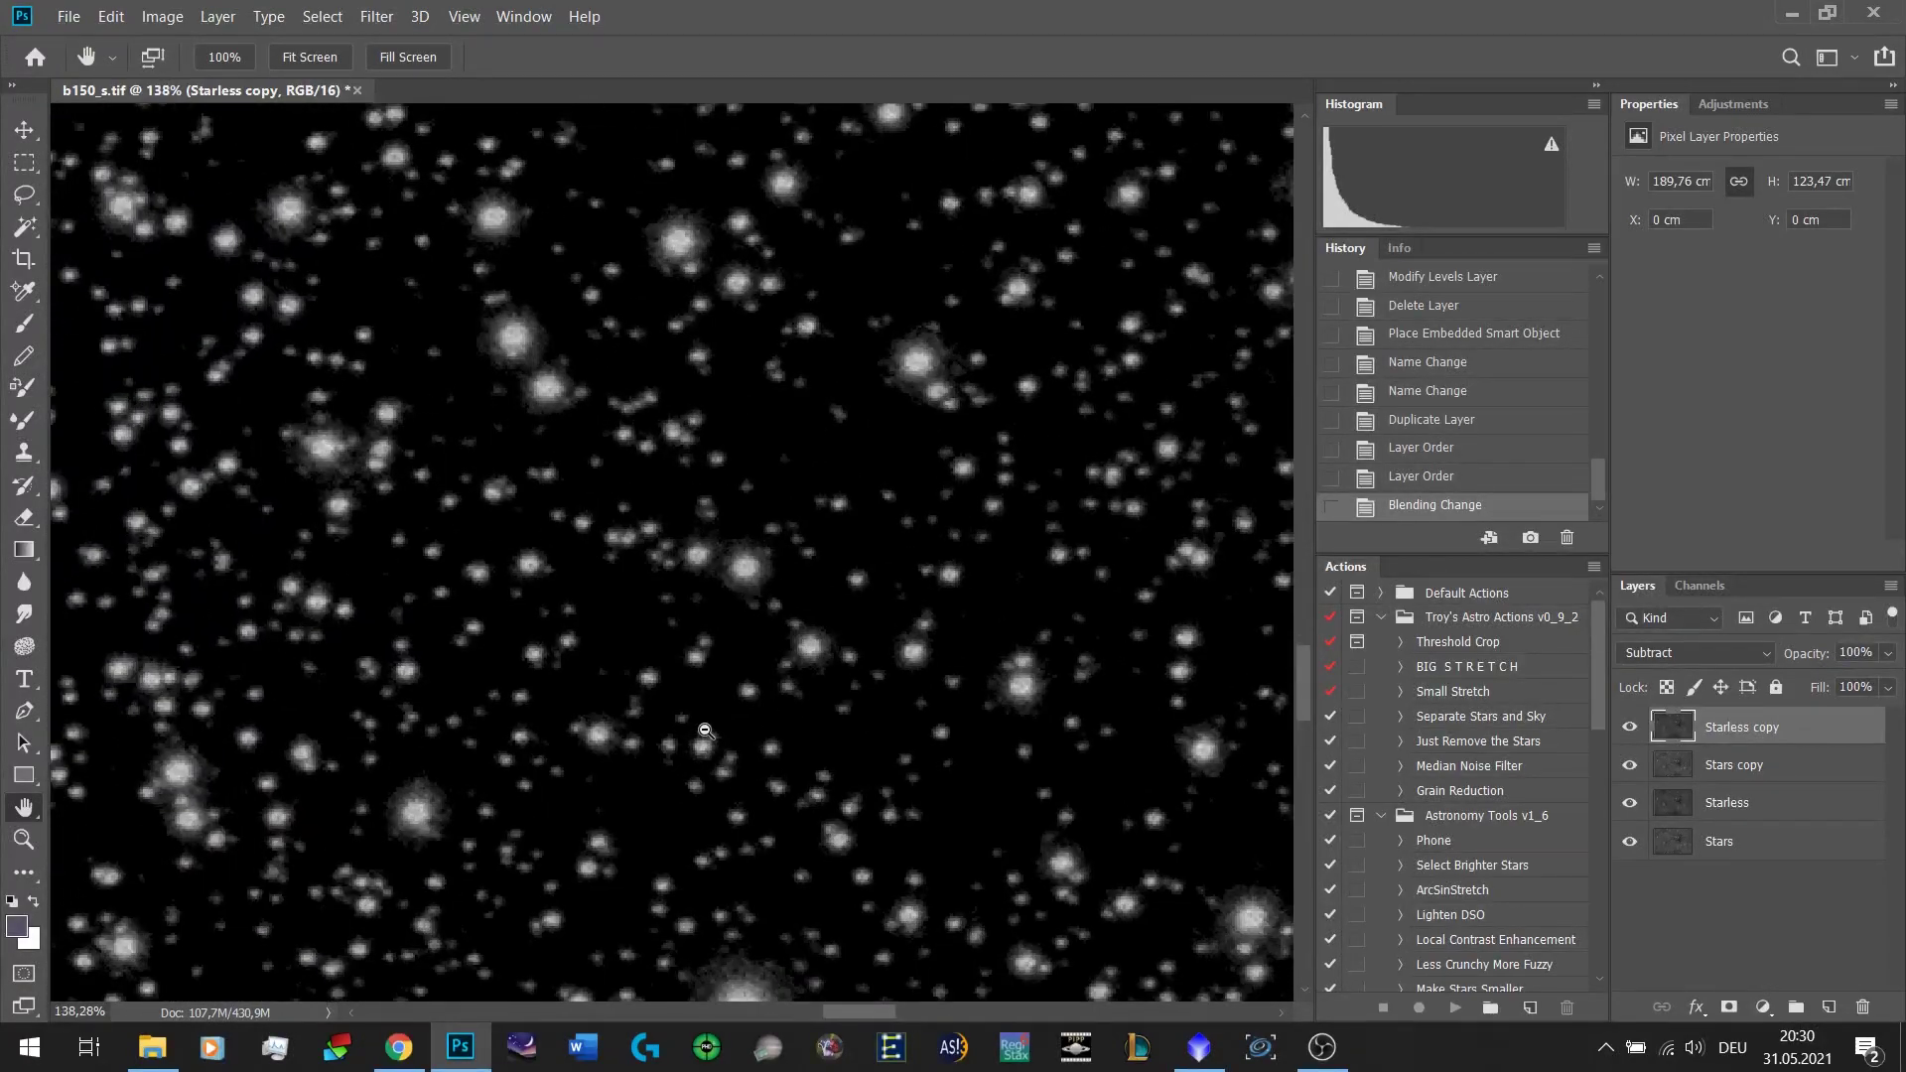
scroll(704, 730, "down", 5)
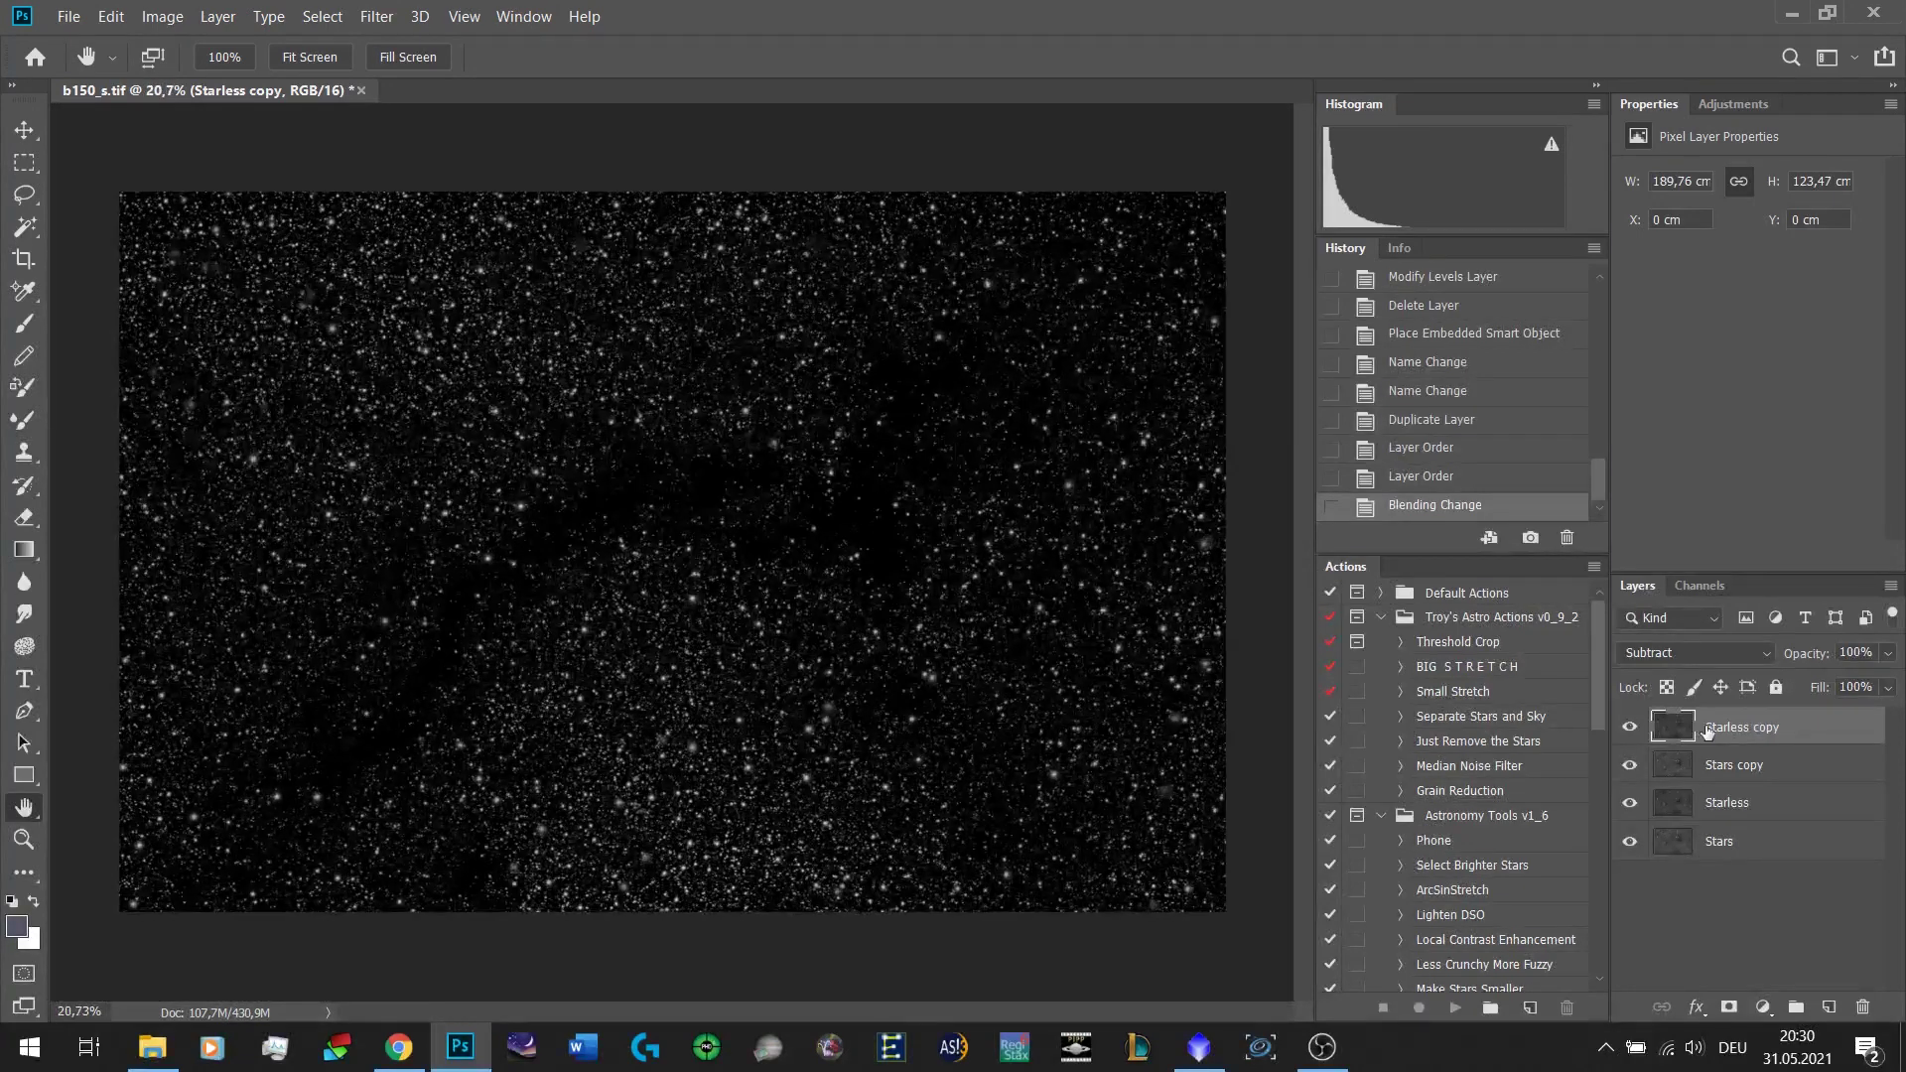
left_click(1745, 764, "shift")
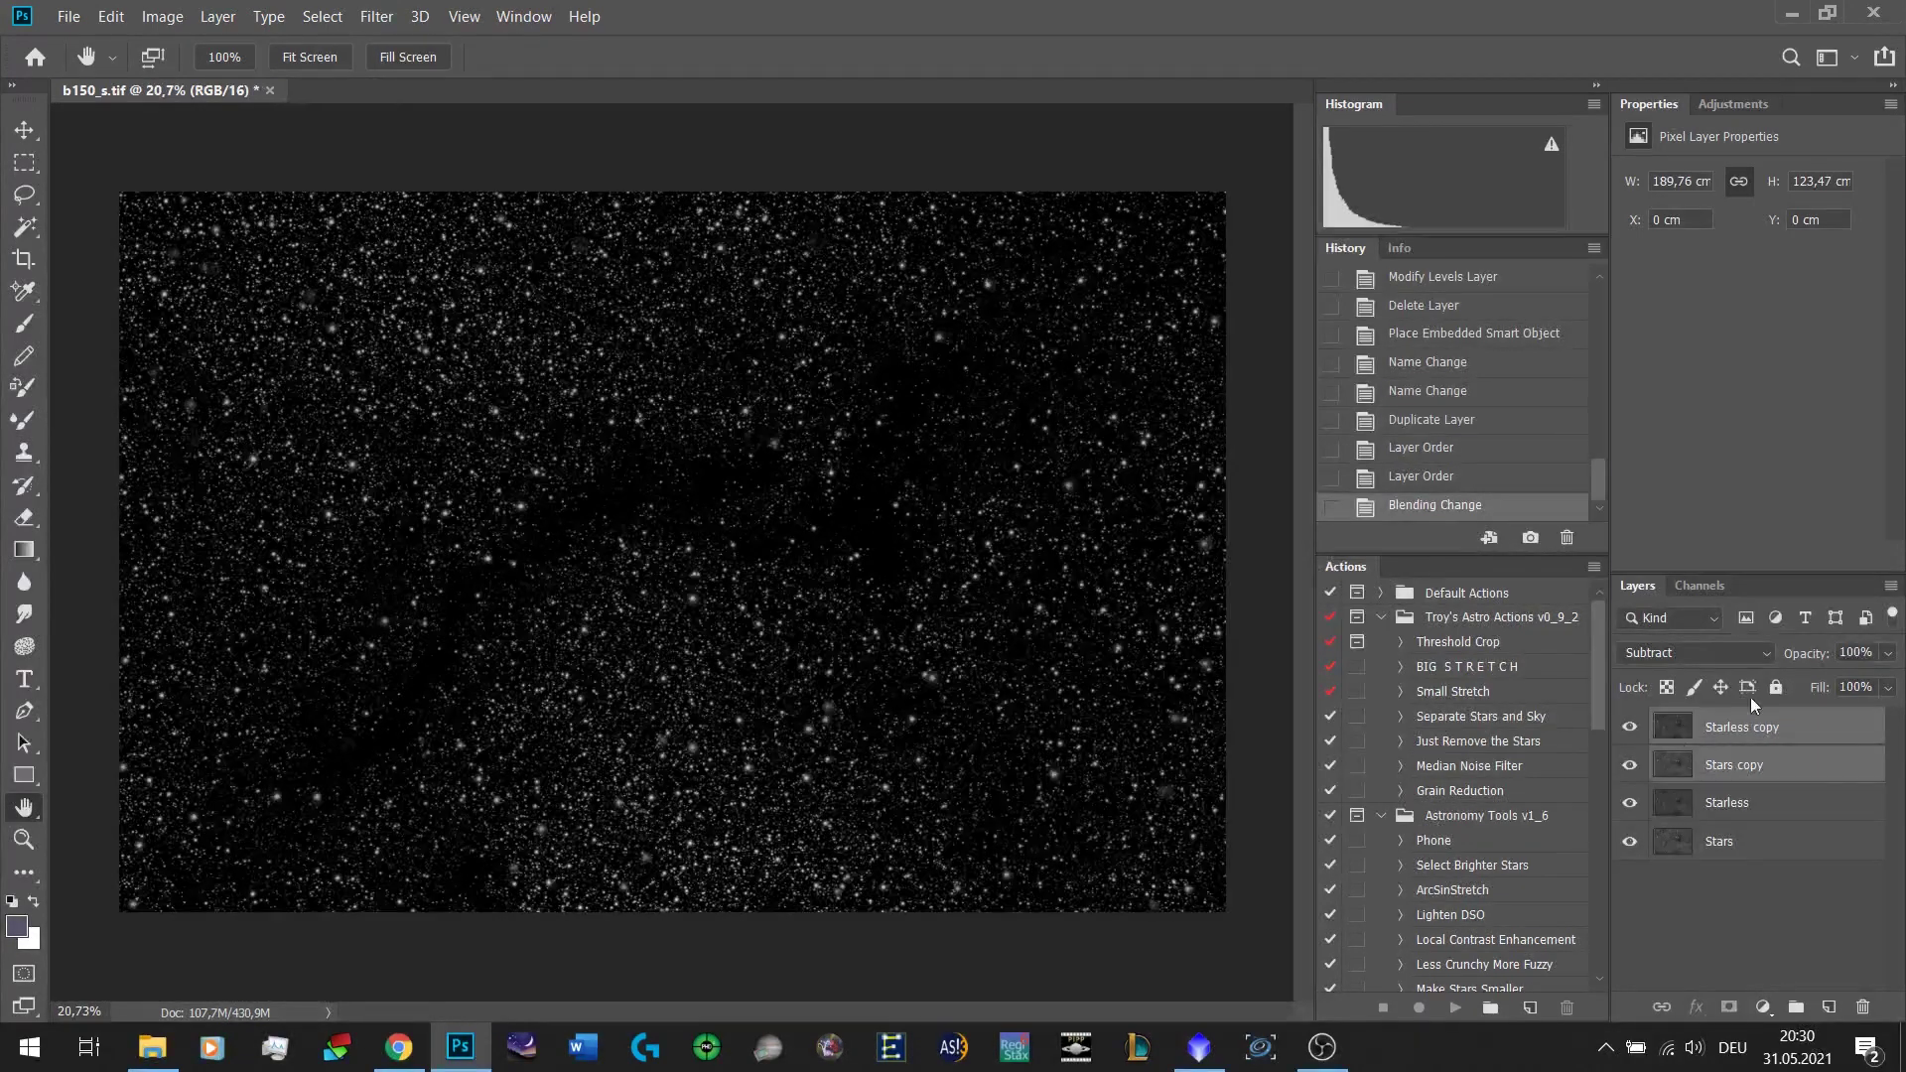
Merge Starless copy and Stars copy into one layer named Stars.
right_click(1760, 766)
left_click(1566, 710)
double_click(1739, 728)
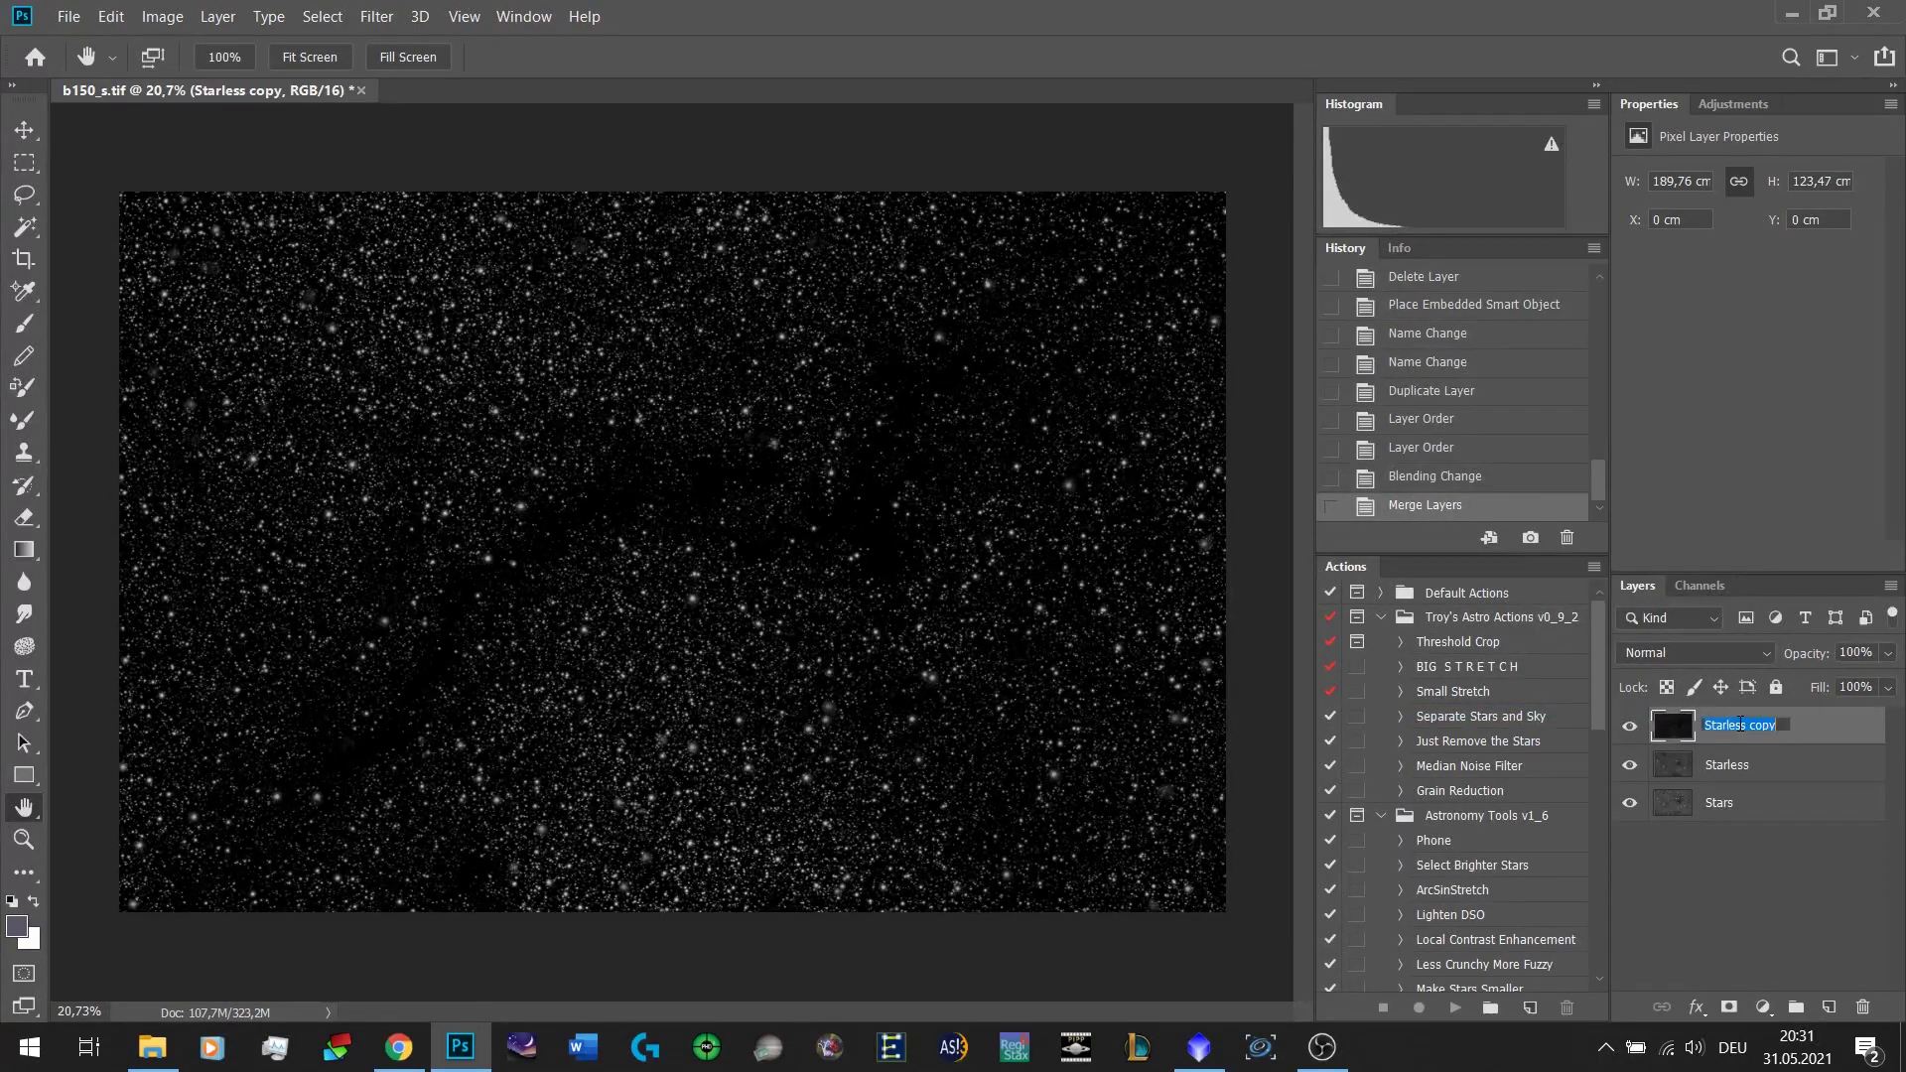
type("Stars")
key("Return")
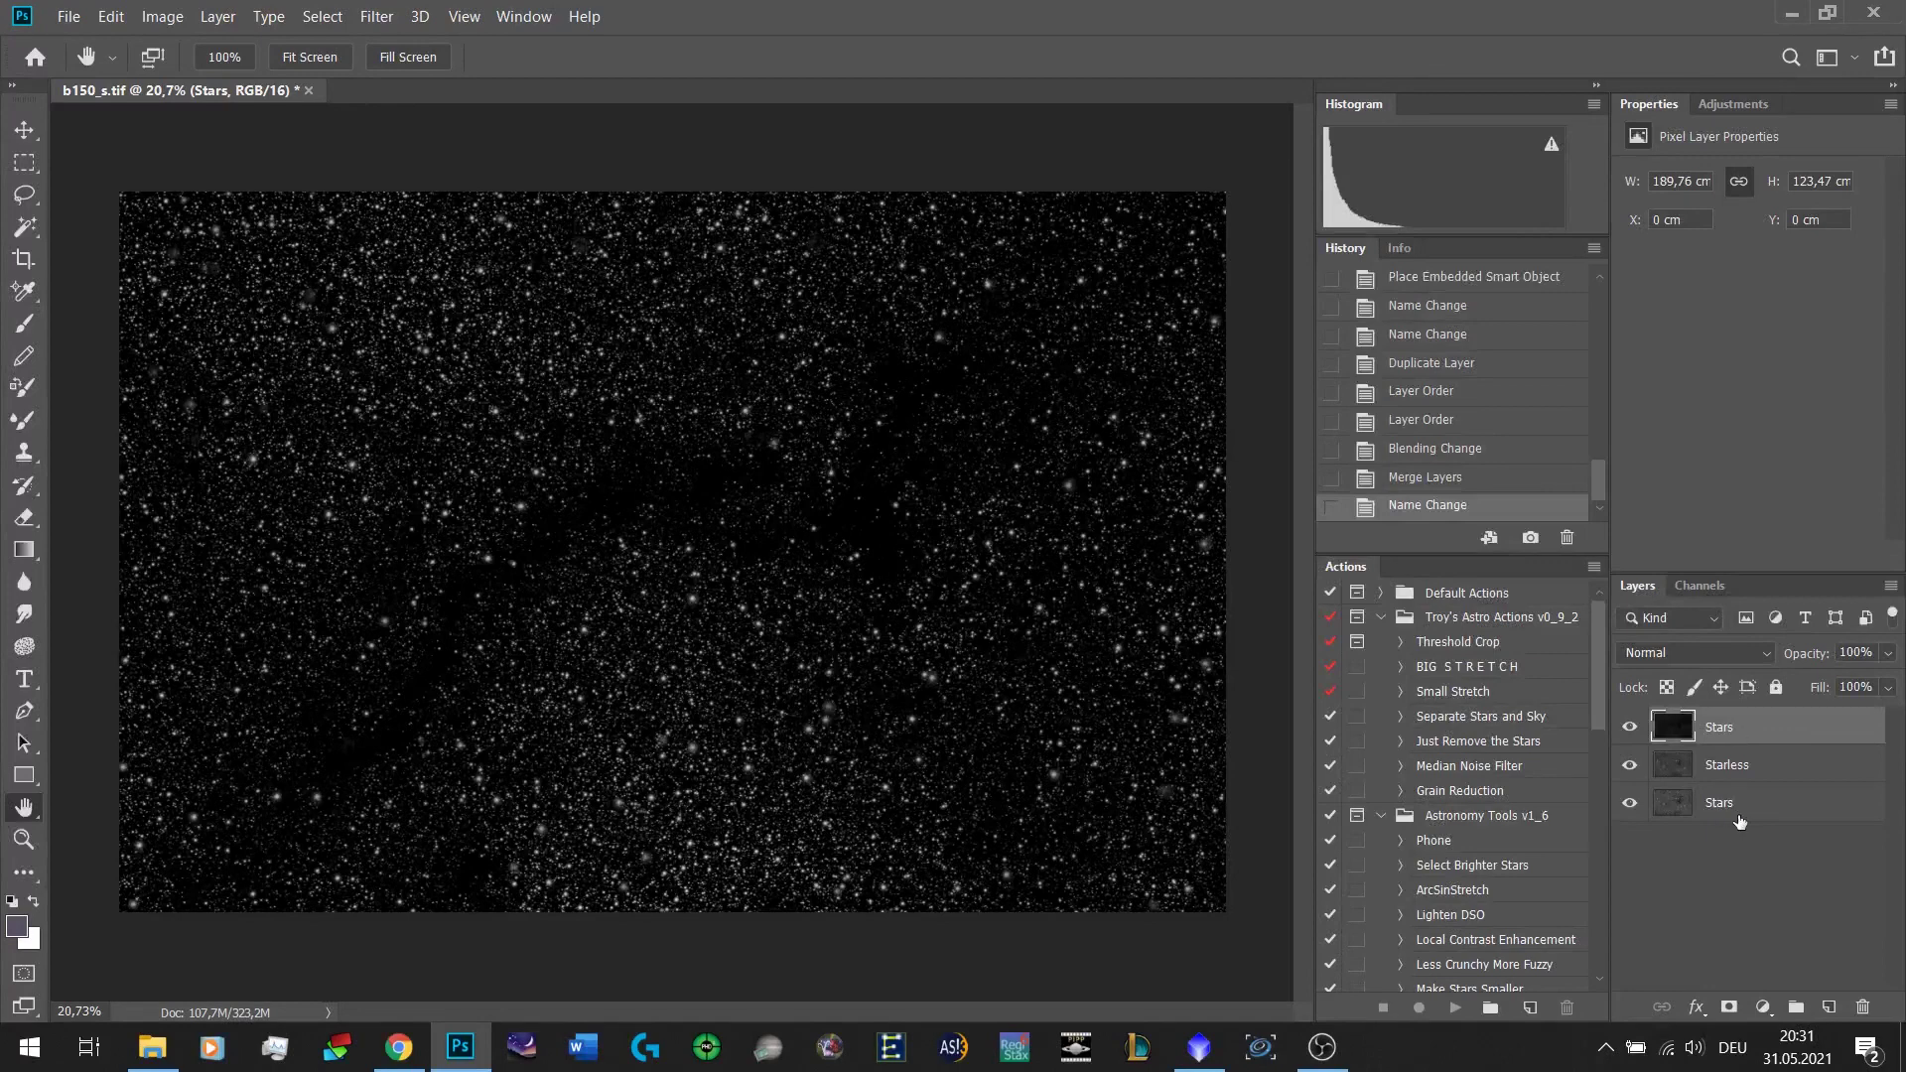
Rename the bottom stars layer to Stars_original and select the top Stars layer.
double_click(1741, 802)
left_click(1751, 800)
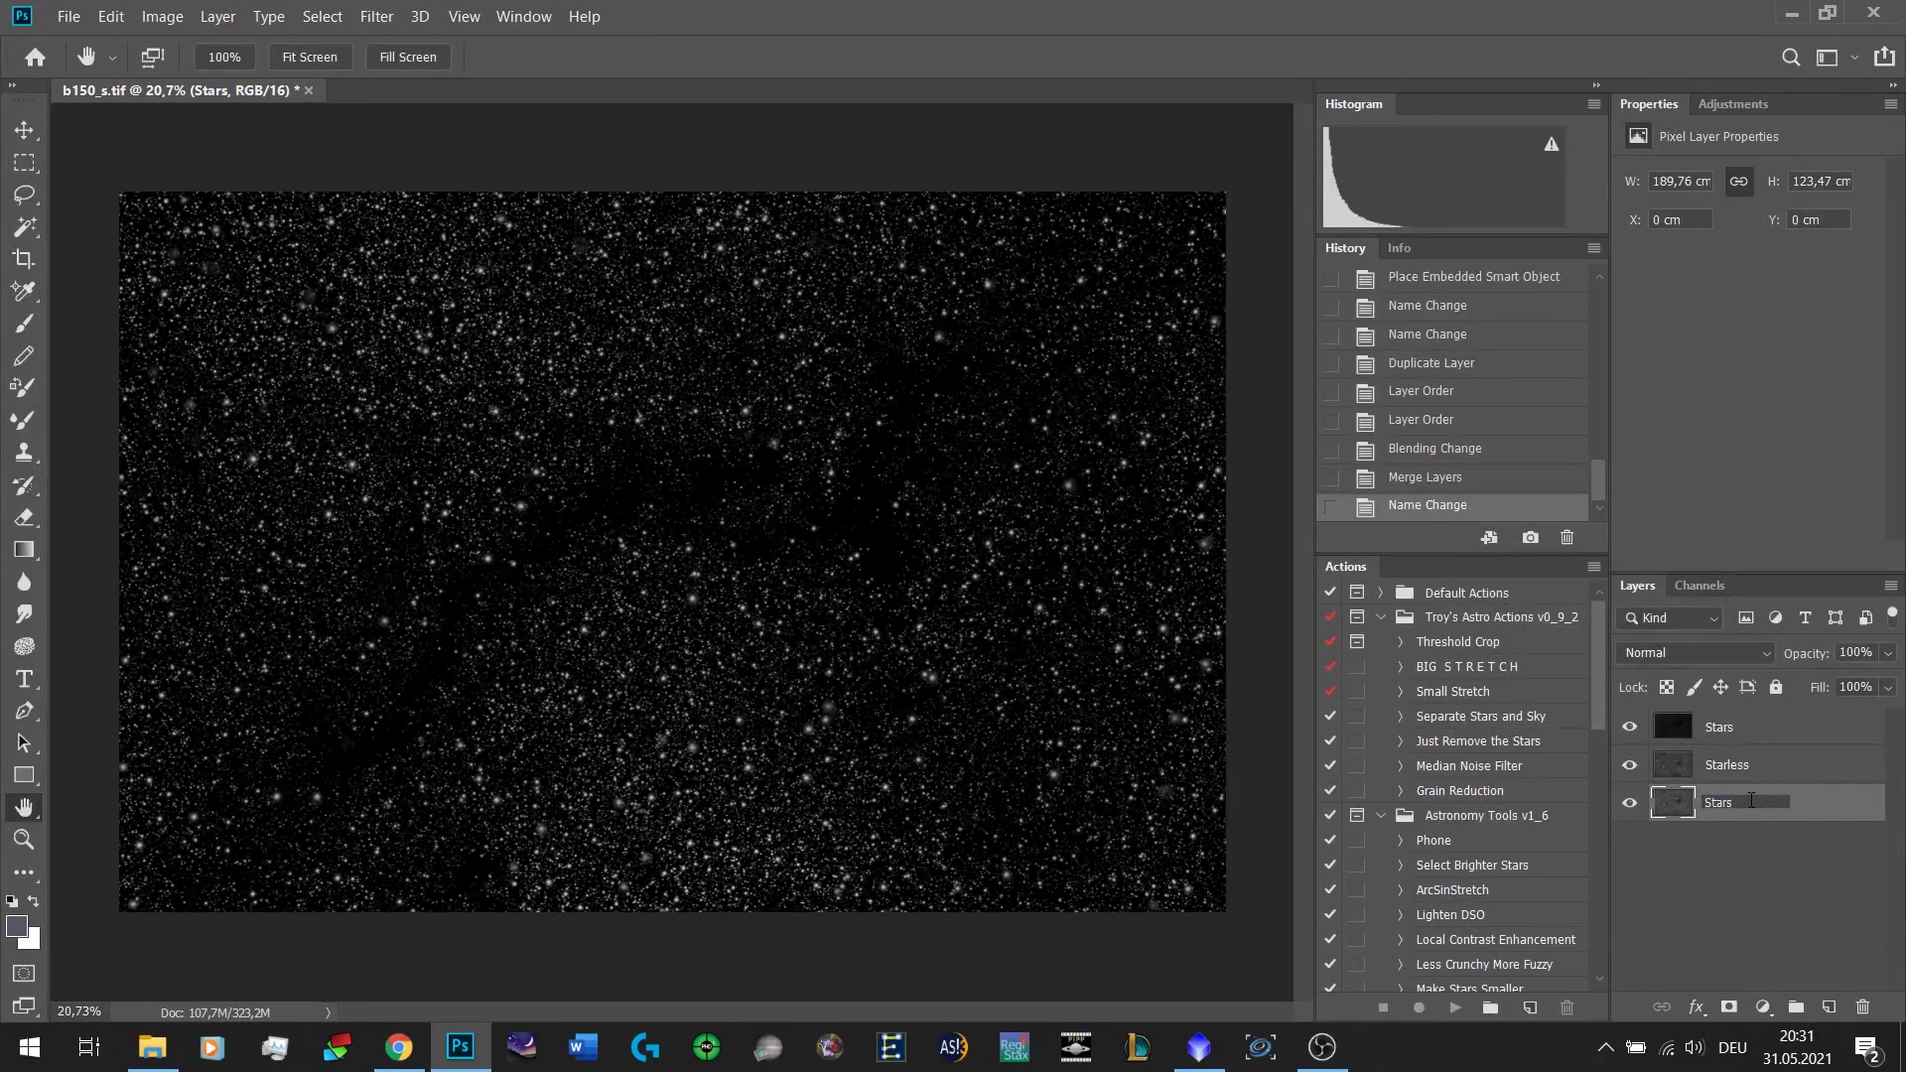
type("original")
key("Return")
left_click(1775, 731)
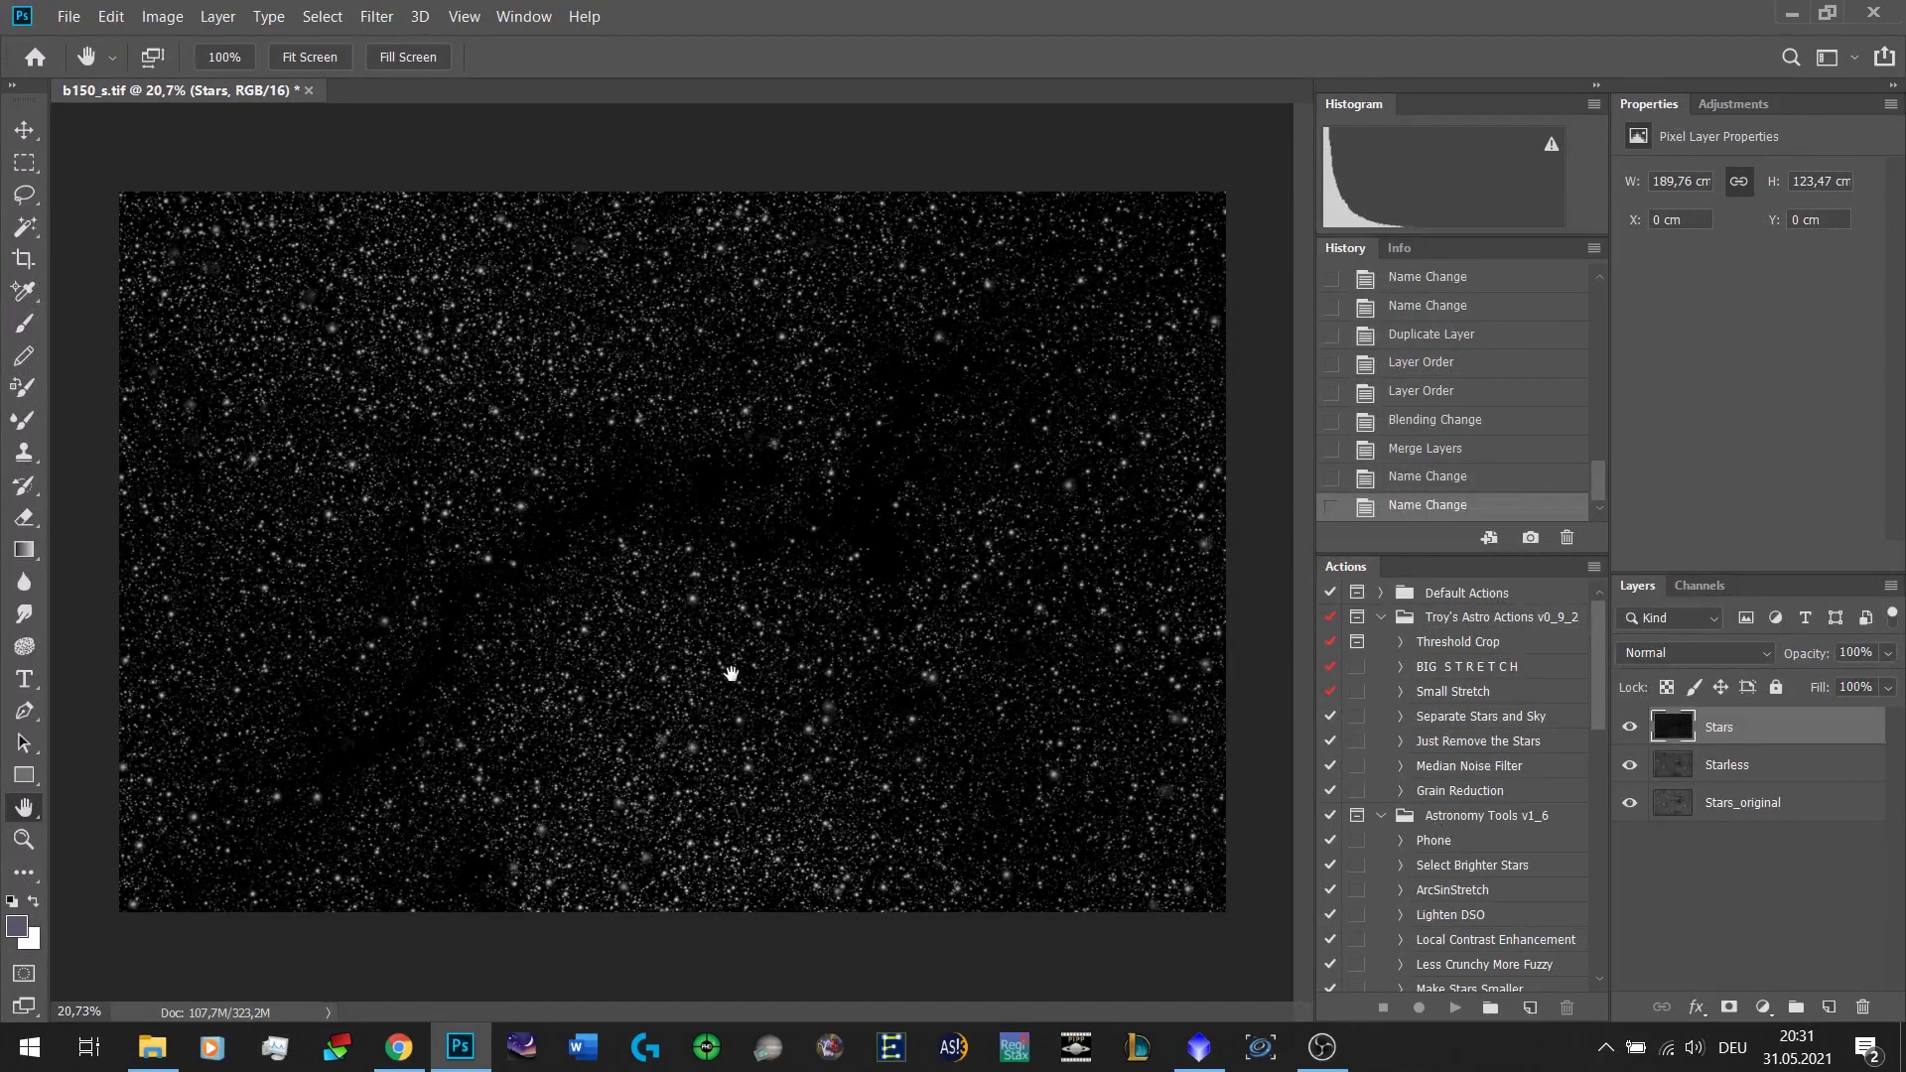
scroll(727, 679, "up", 5)
scroll(725, 685, "up", 3)
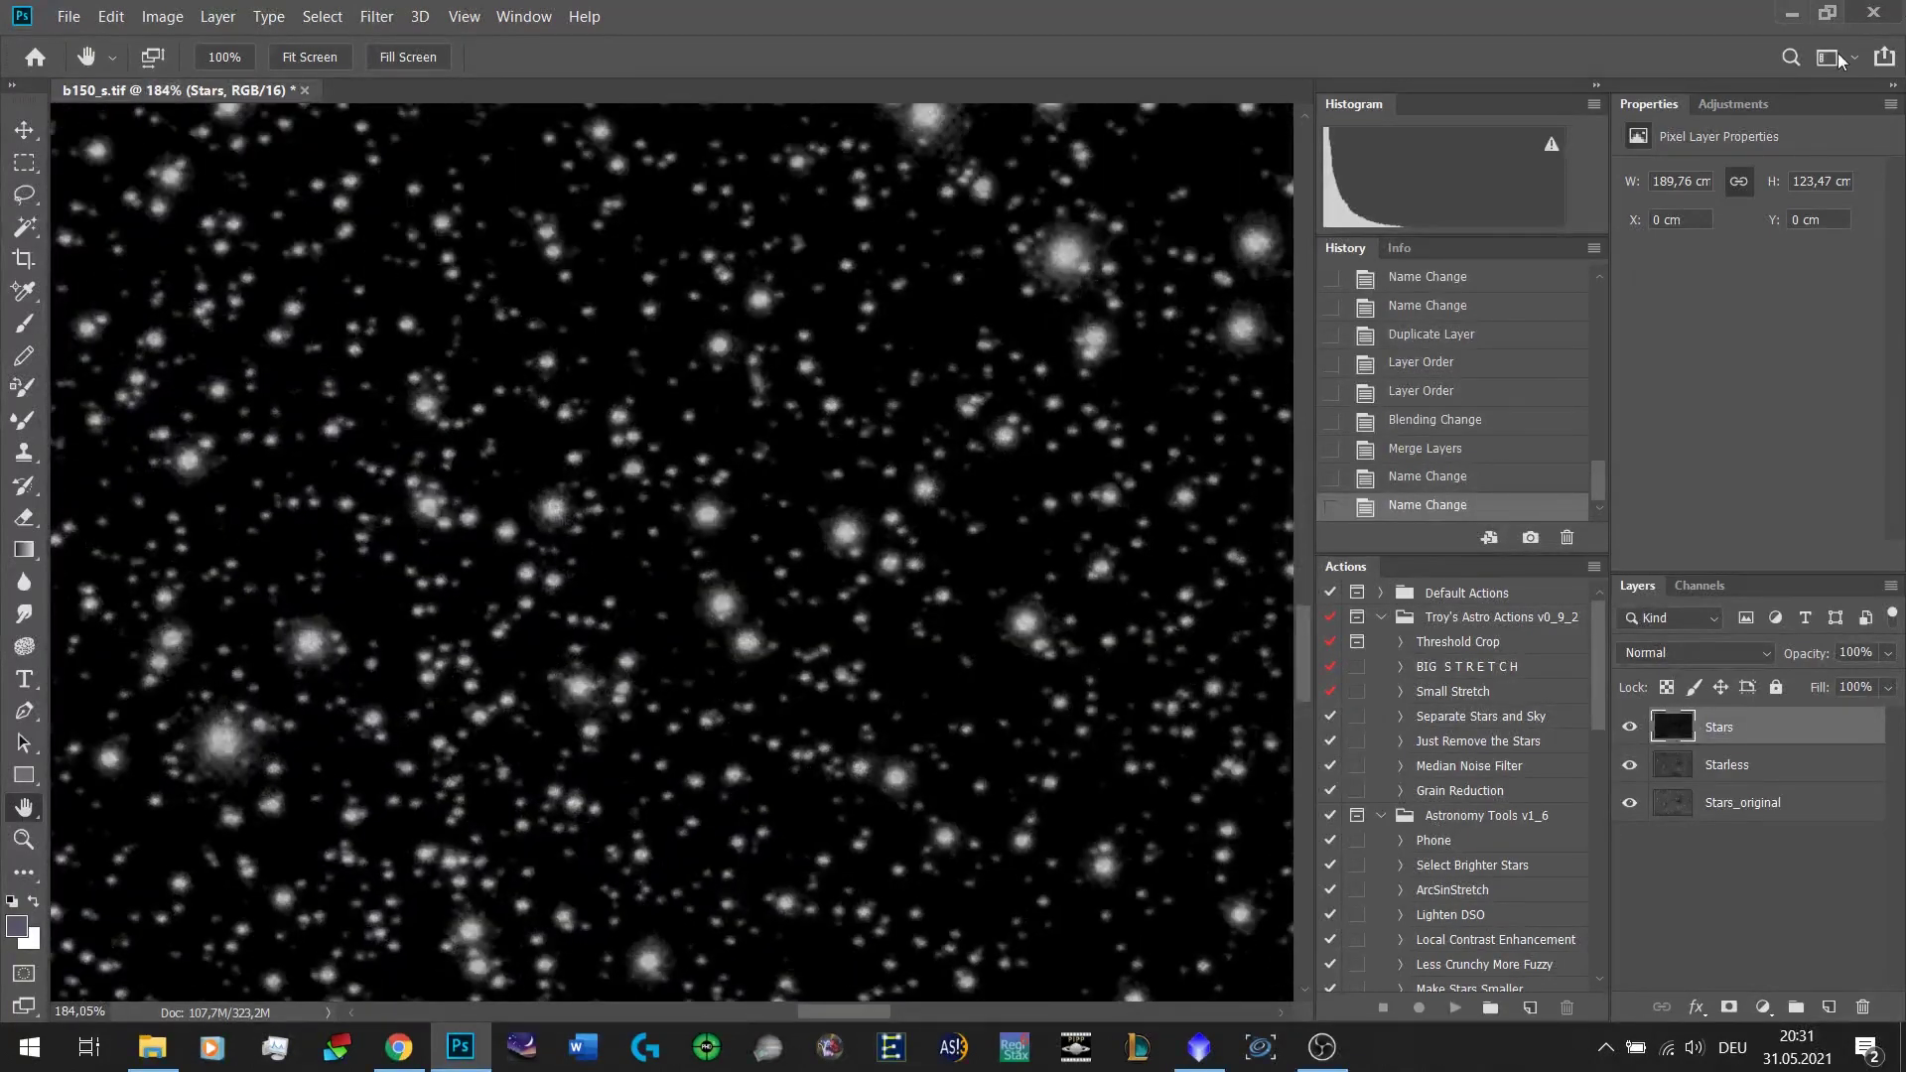
left_click(1735, 107)
left_click(1709, 152)
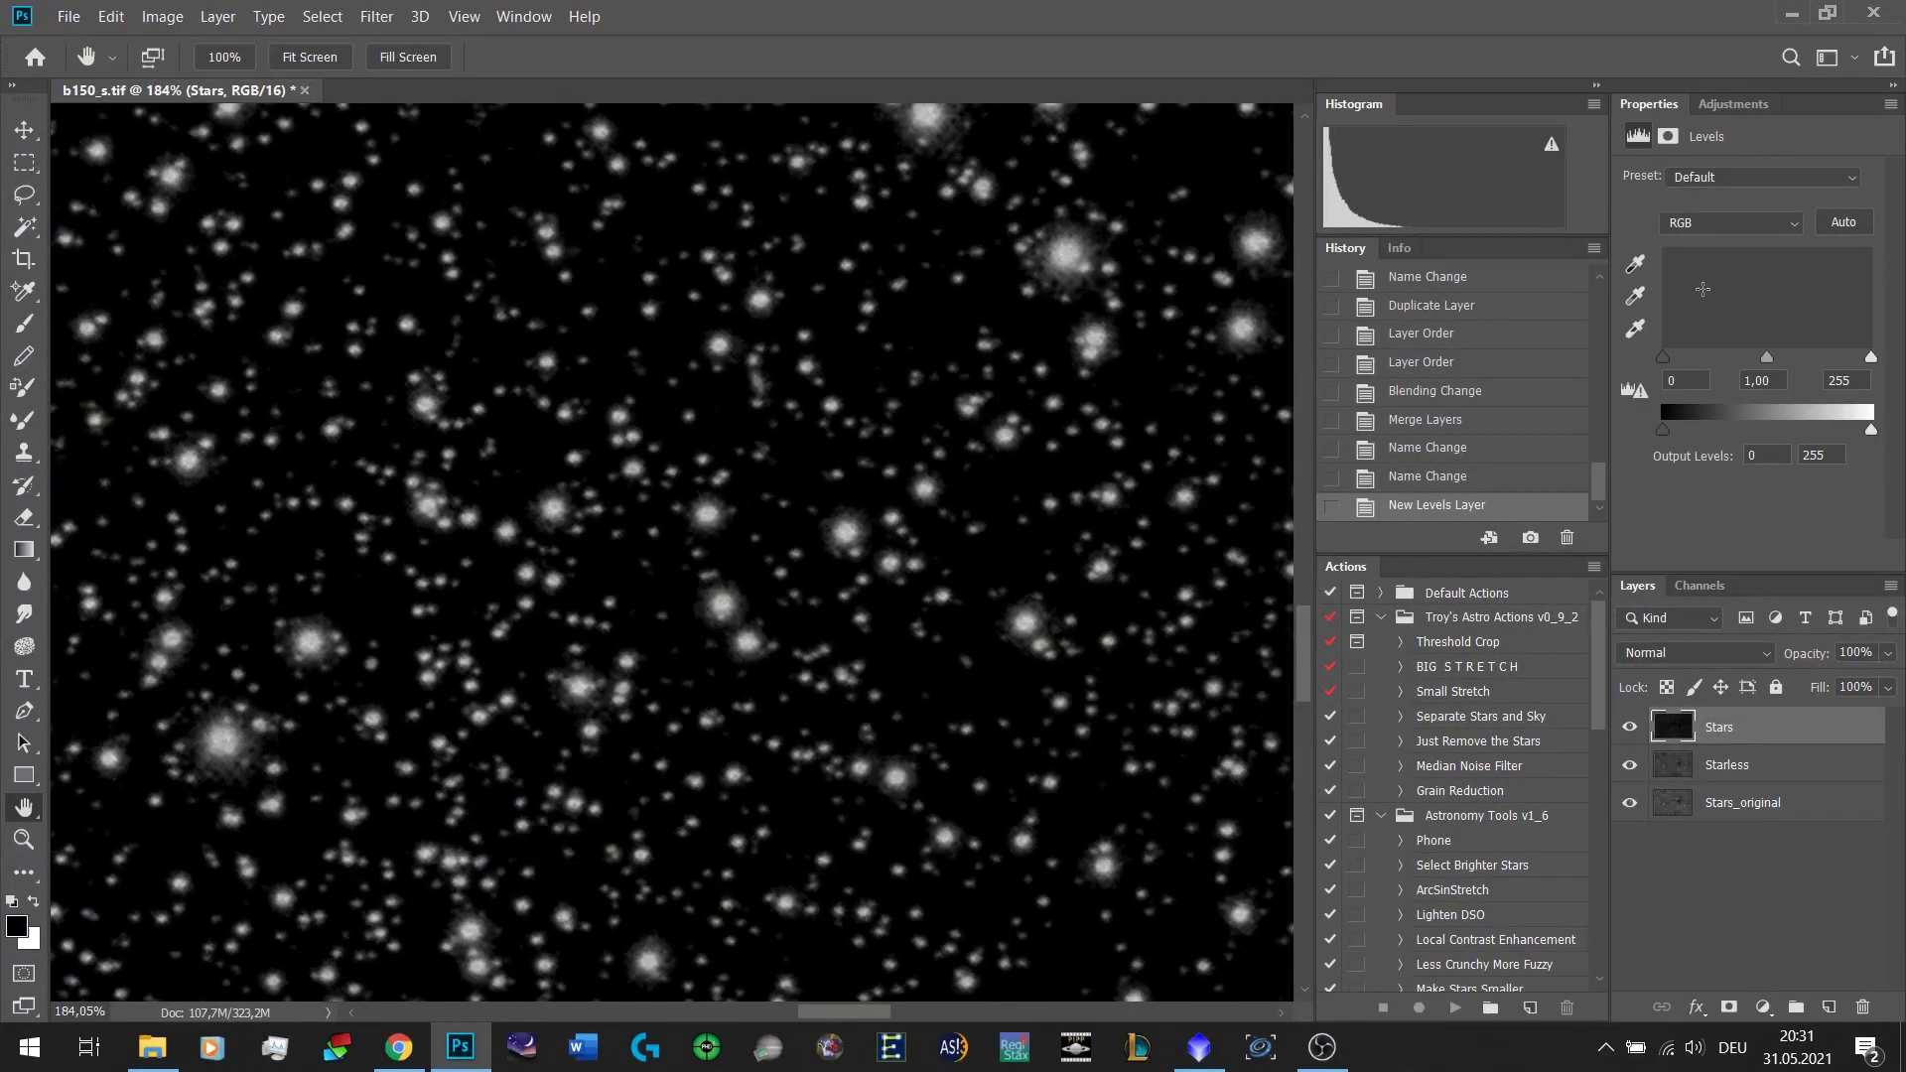
mouse_move(1770, 357)
left_mouse_down()
mouse_move(1832, 362)
mouse_move(1804, 363)
left_mouse_up()
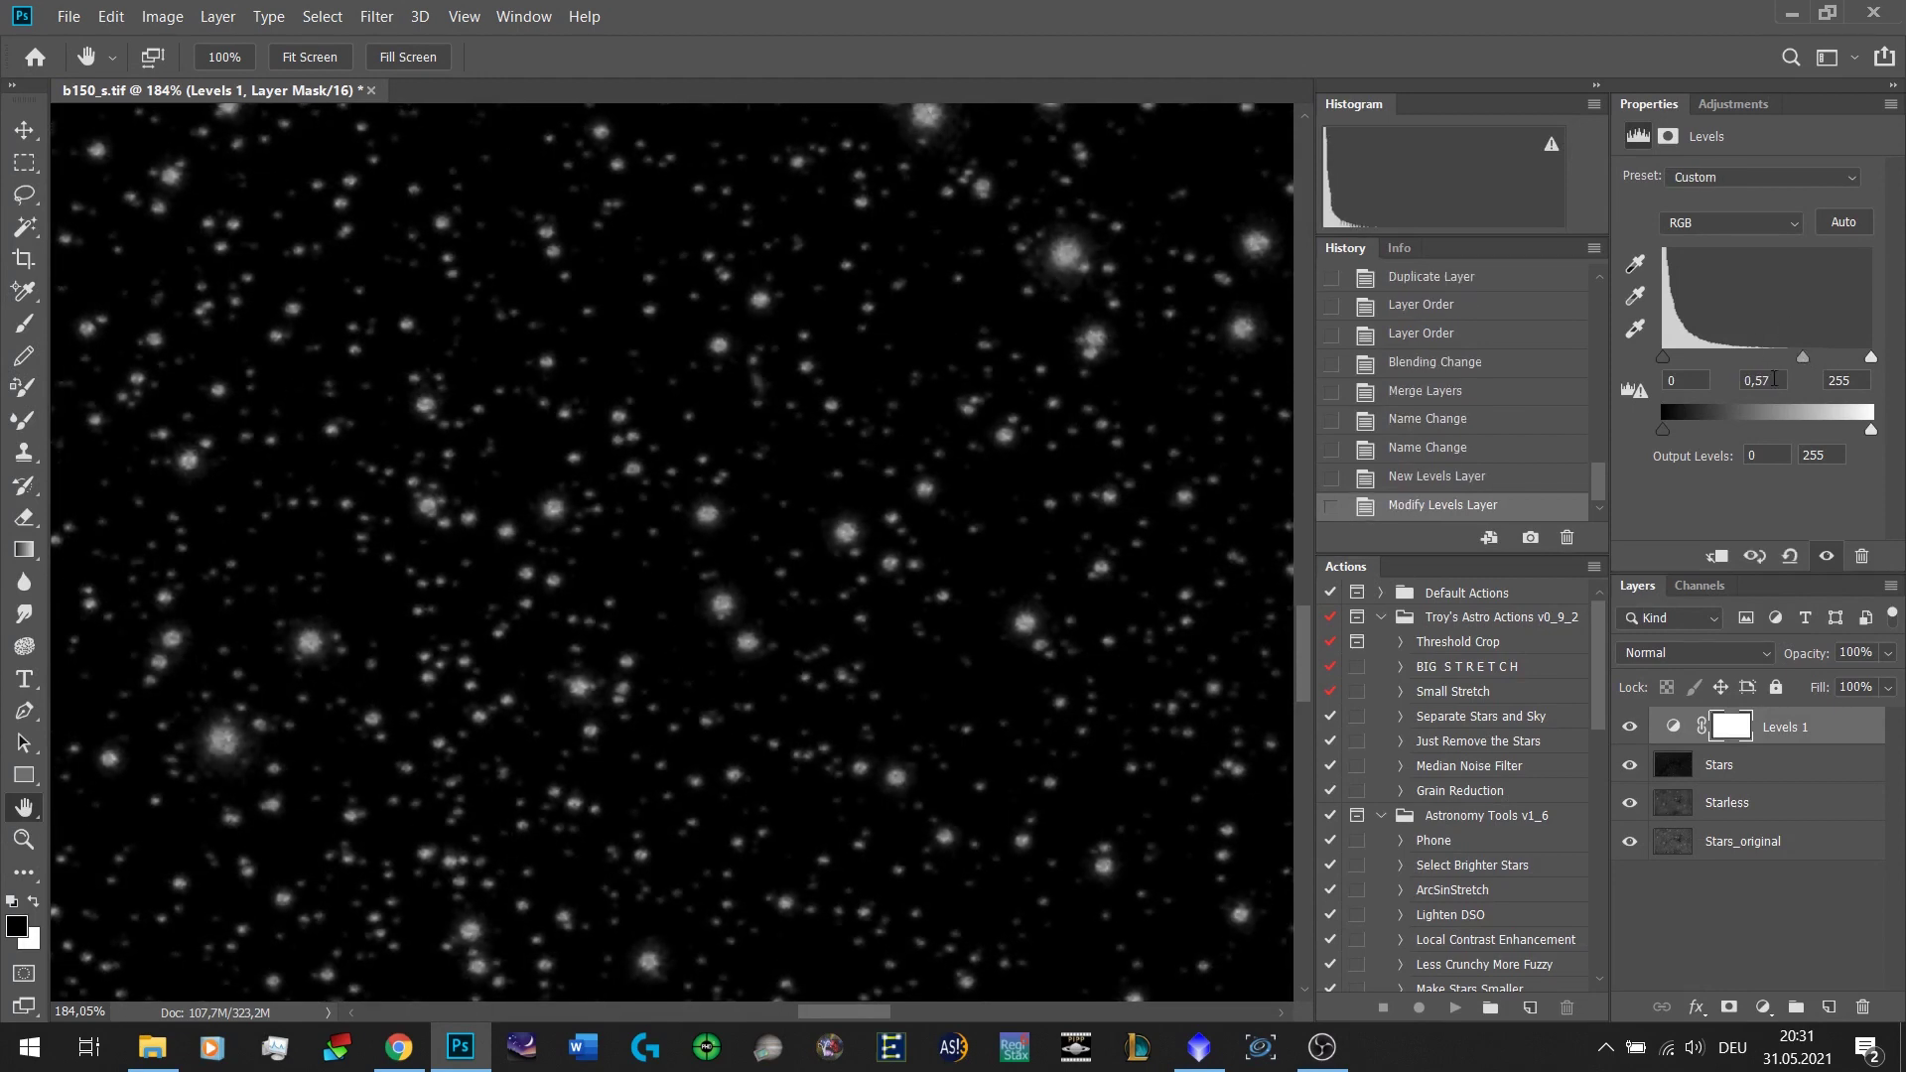
left_click(1631, 729)
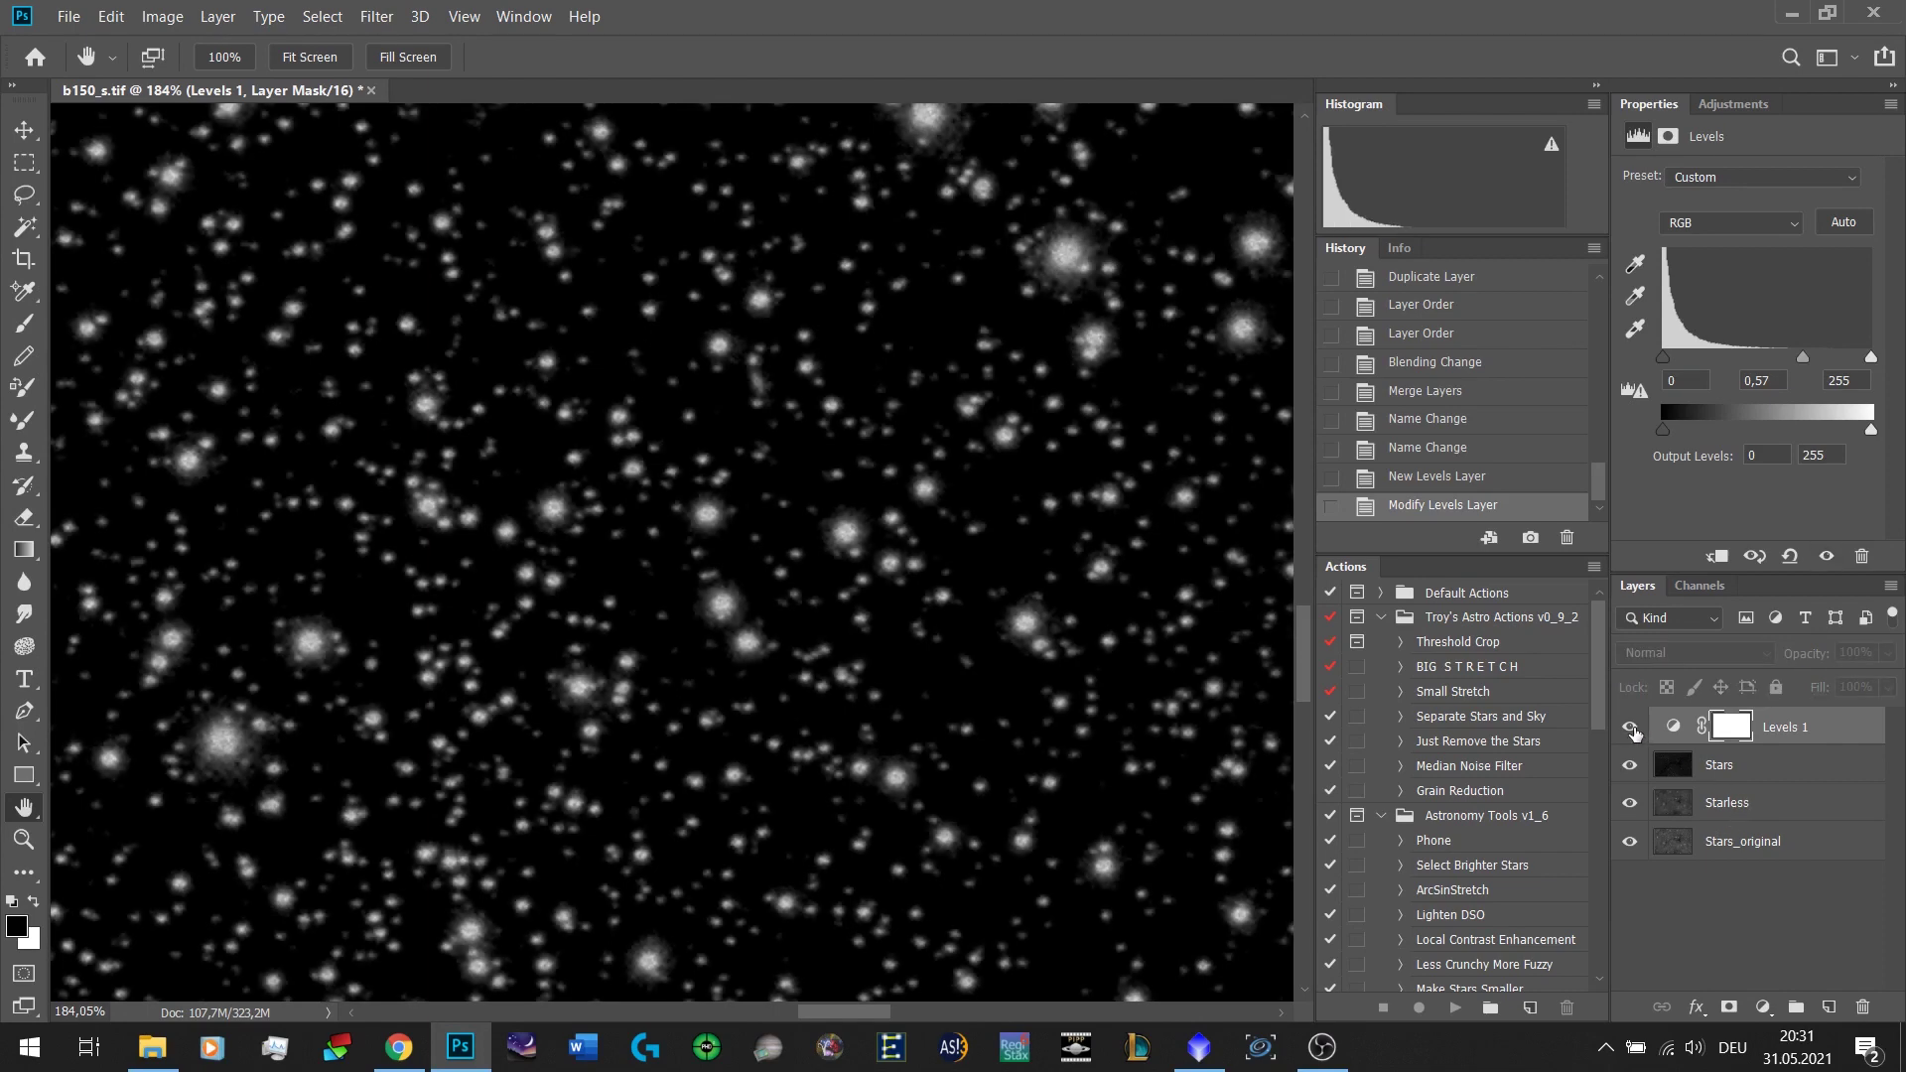
left_click(1632, 730)
left_click(1631, 730)
left_click(1631, 730)
left_click(1631, 729)
left_click(1631, 729)
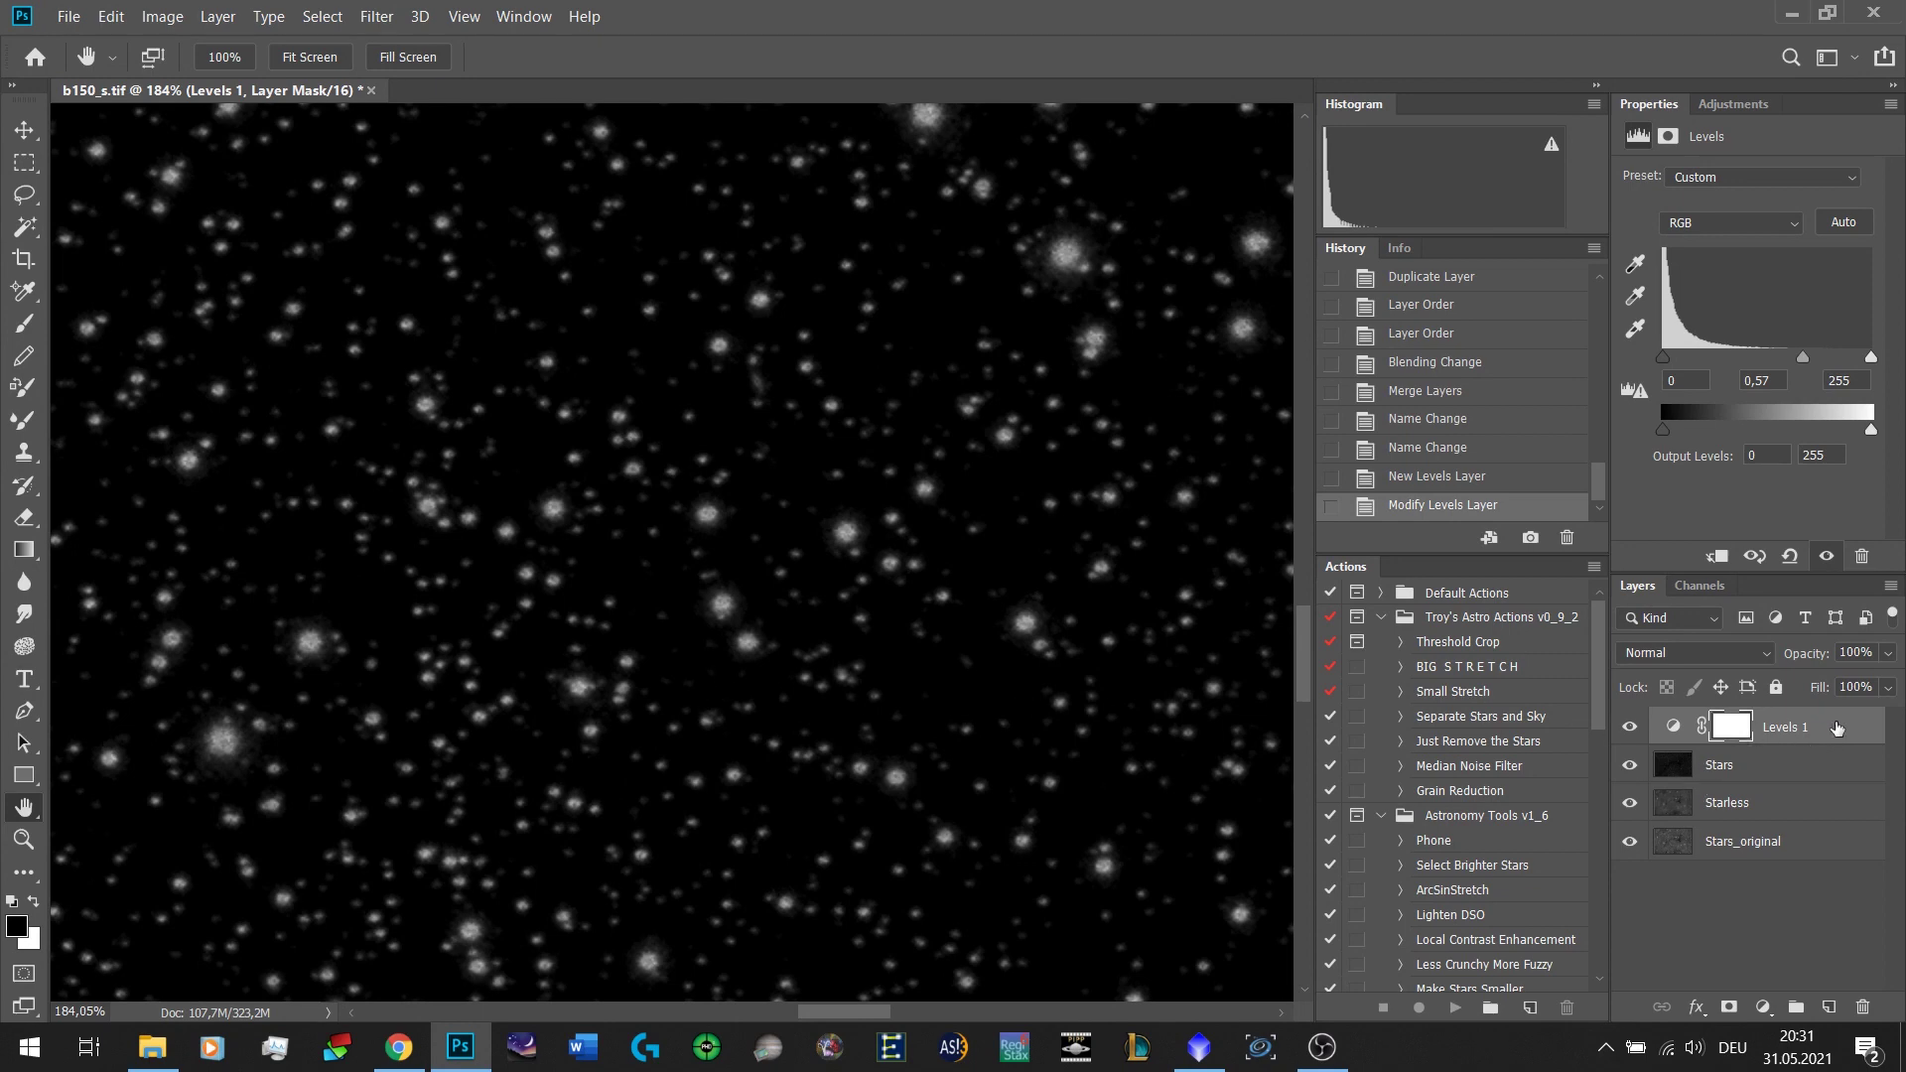
left_click_drag(1838, 729, 1862, 1006)
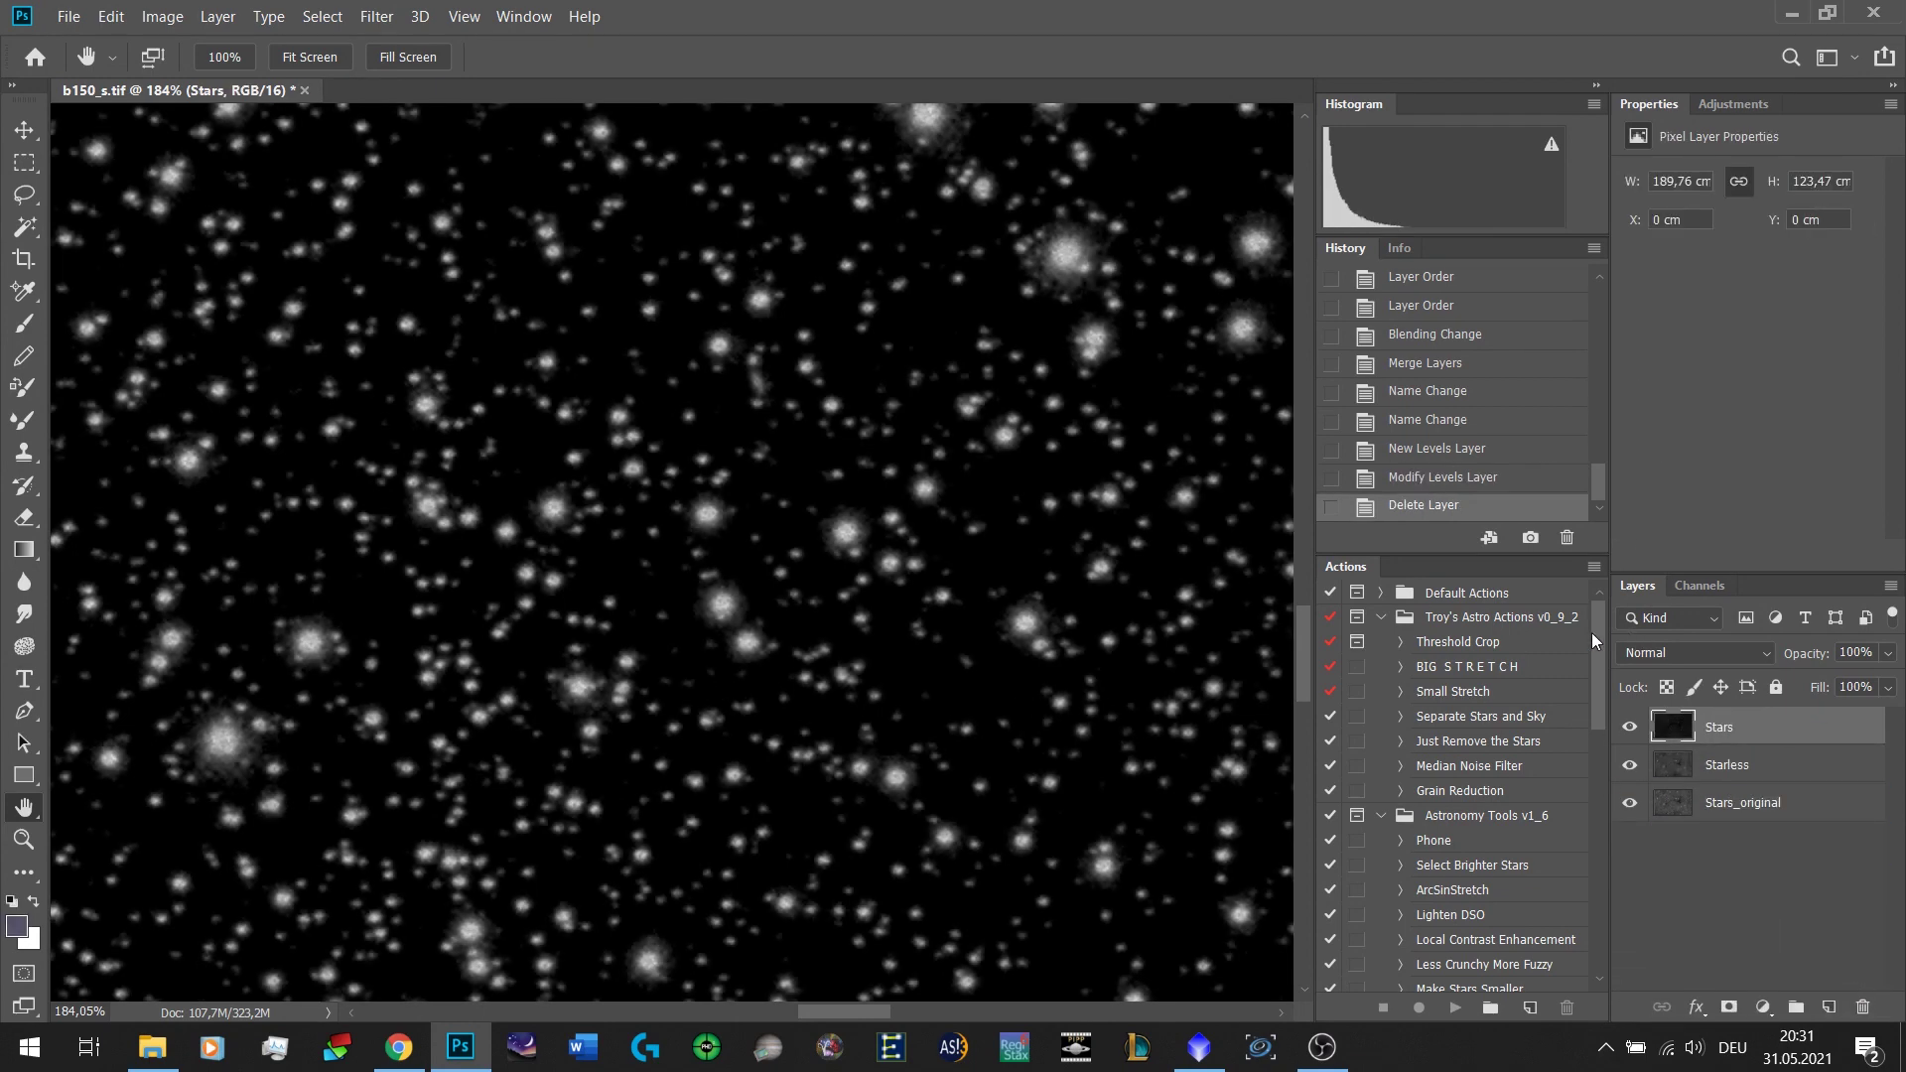
Duplicate the Stars layer and apply Filter > Other > Minimum to Stars copy.
left_click_drag(1863, 721, 1829, 1006)
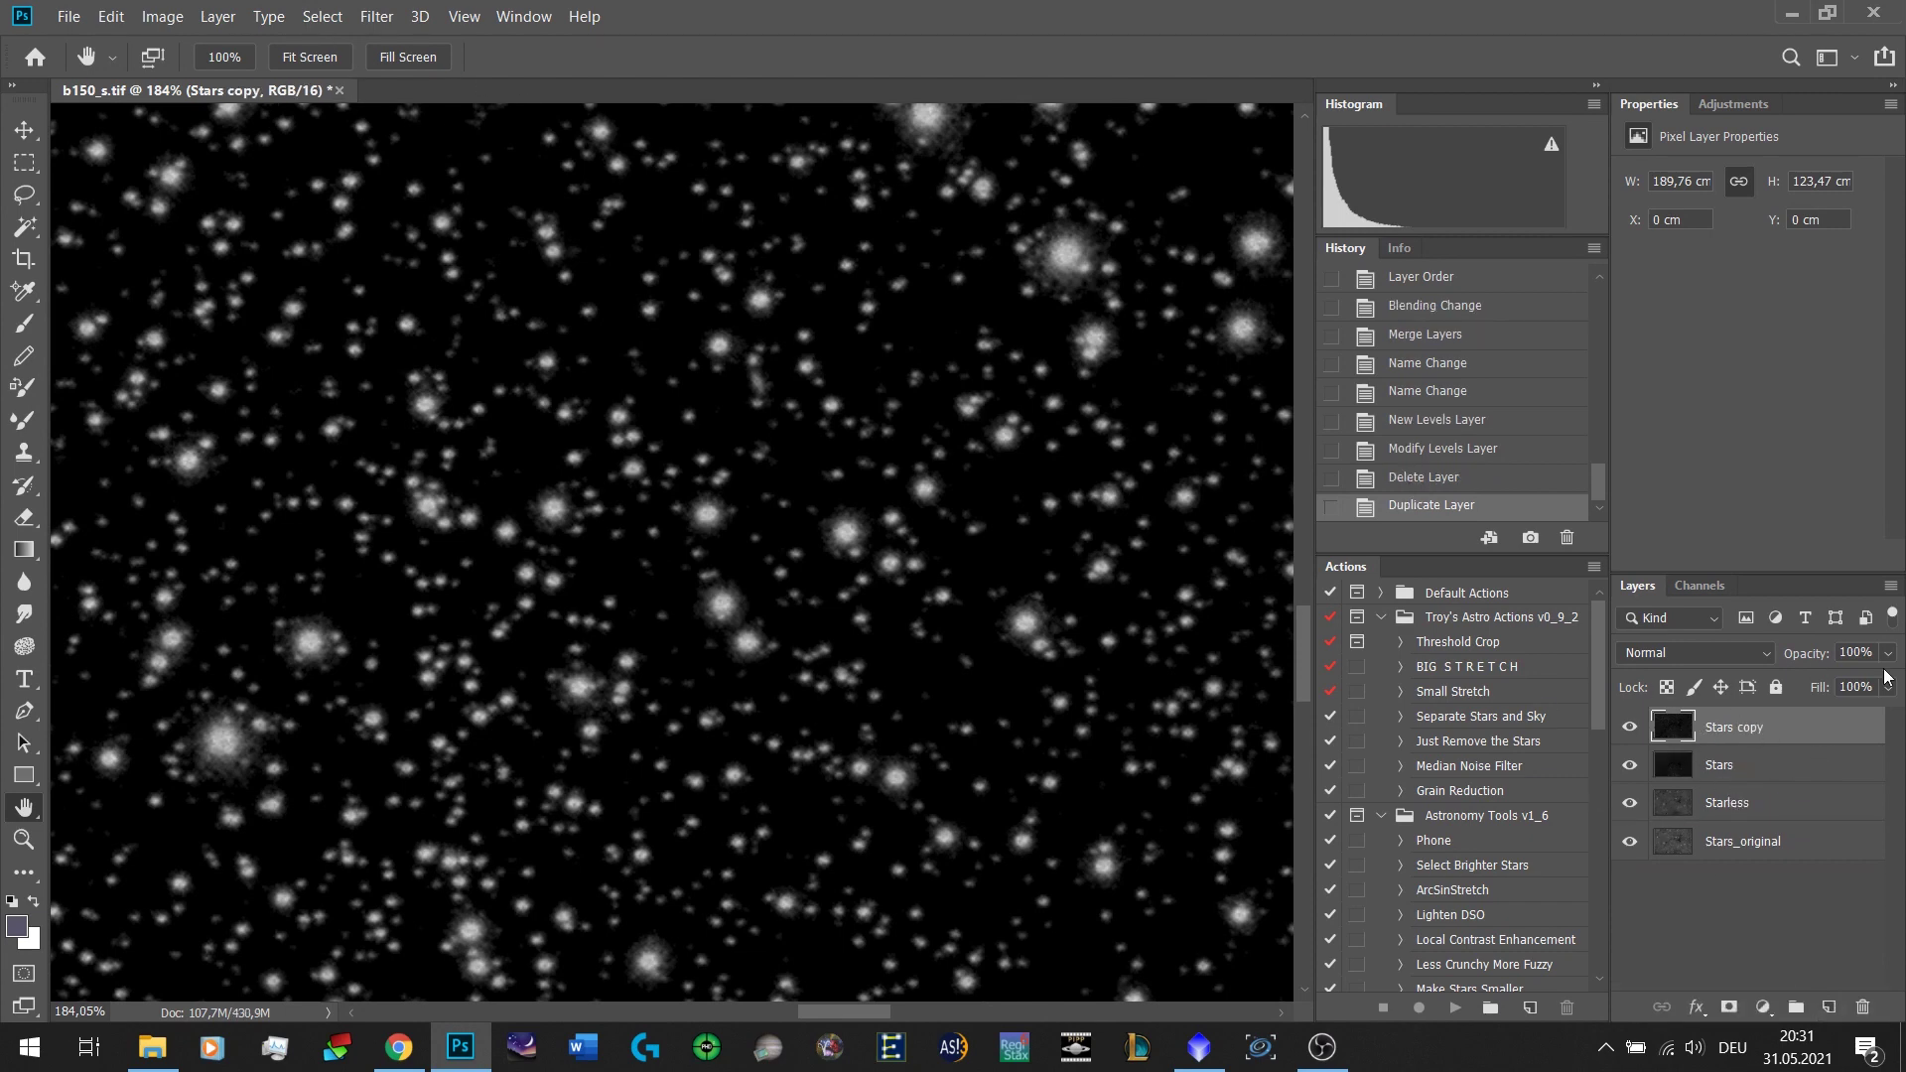
left_click(375, 17)
mouse_move(559, 494)
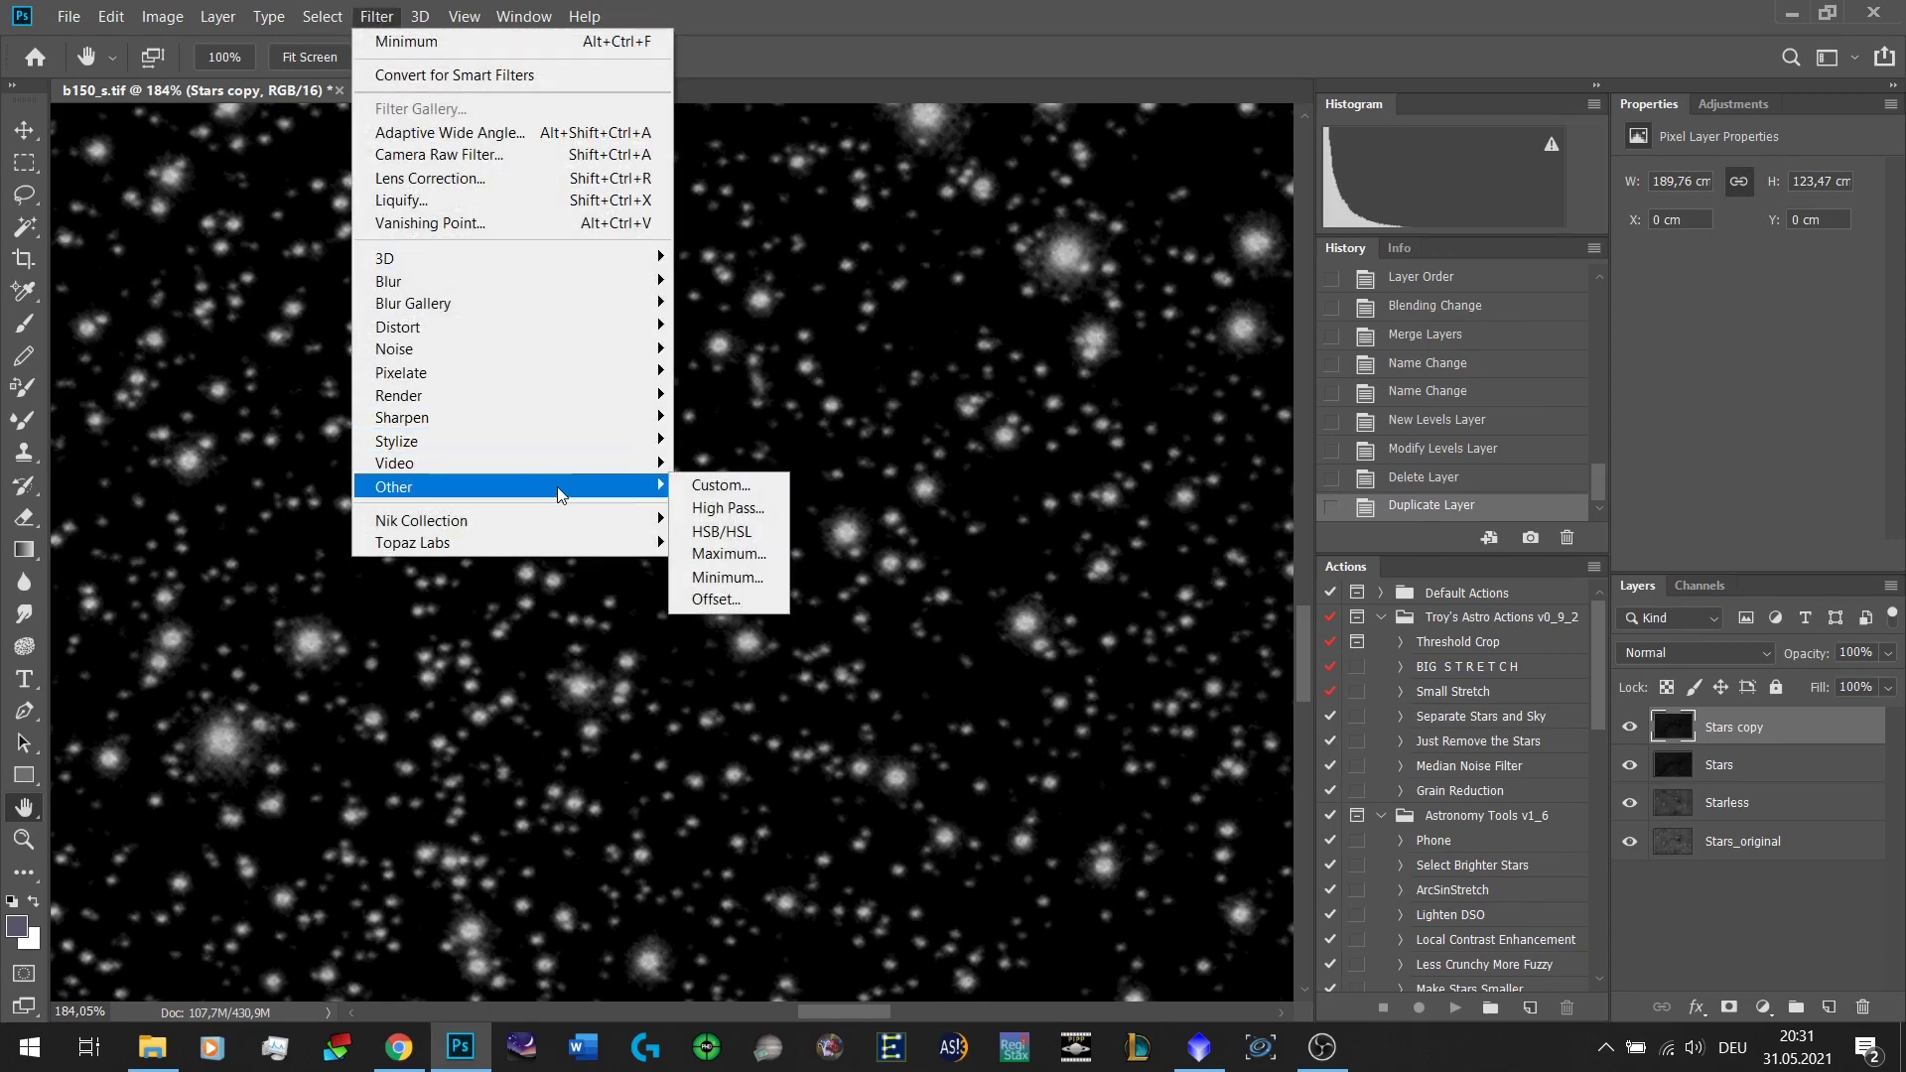
left_click(749, 576)
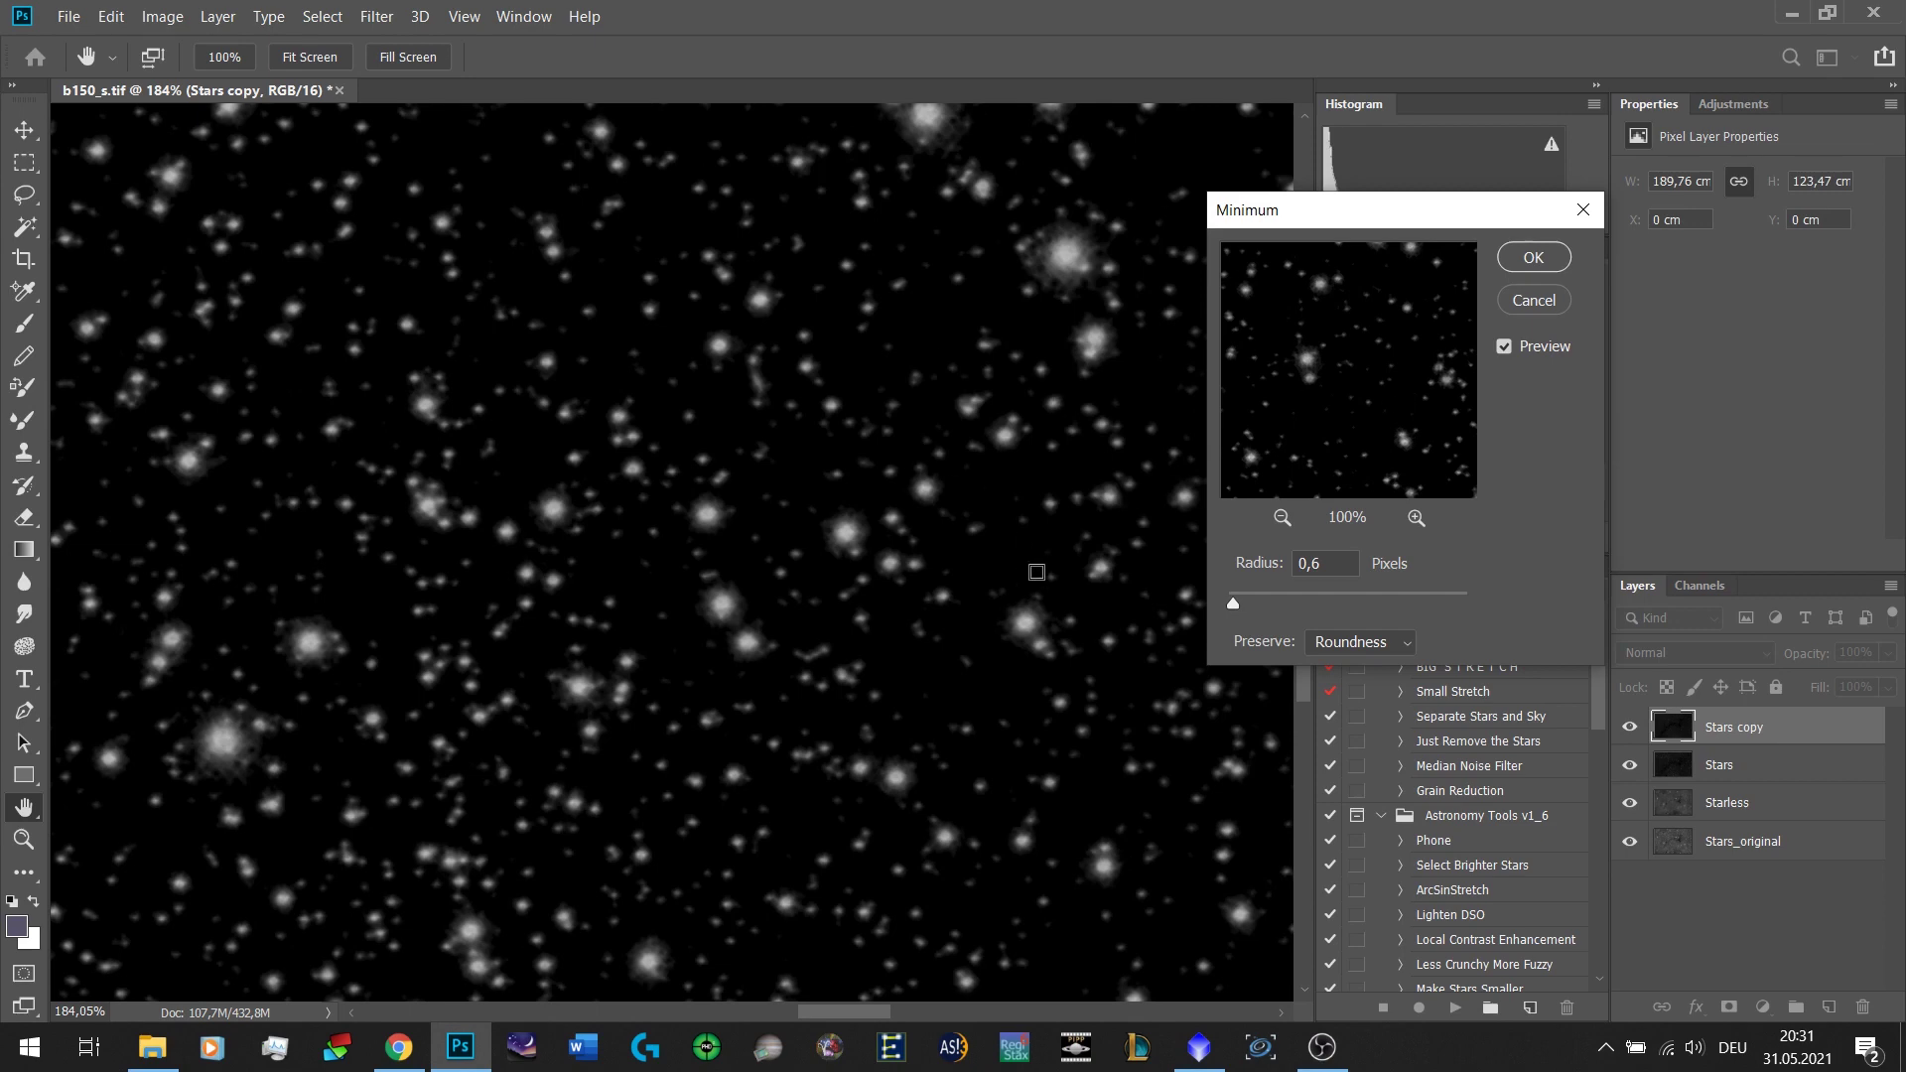
left_click_drag(1344, 220, 1246, 224)
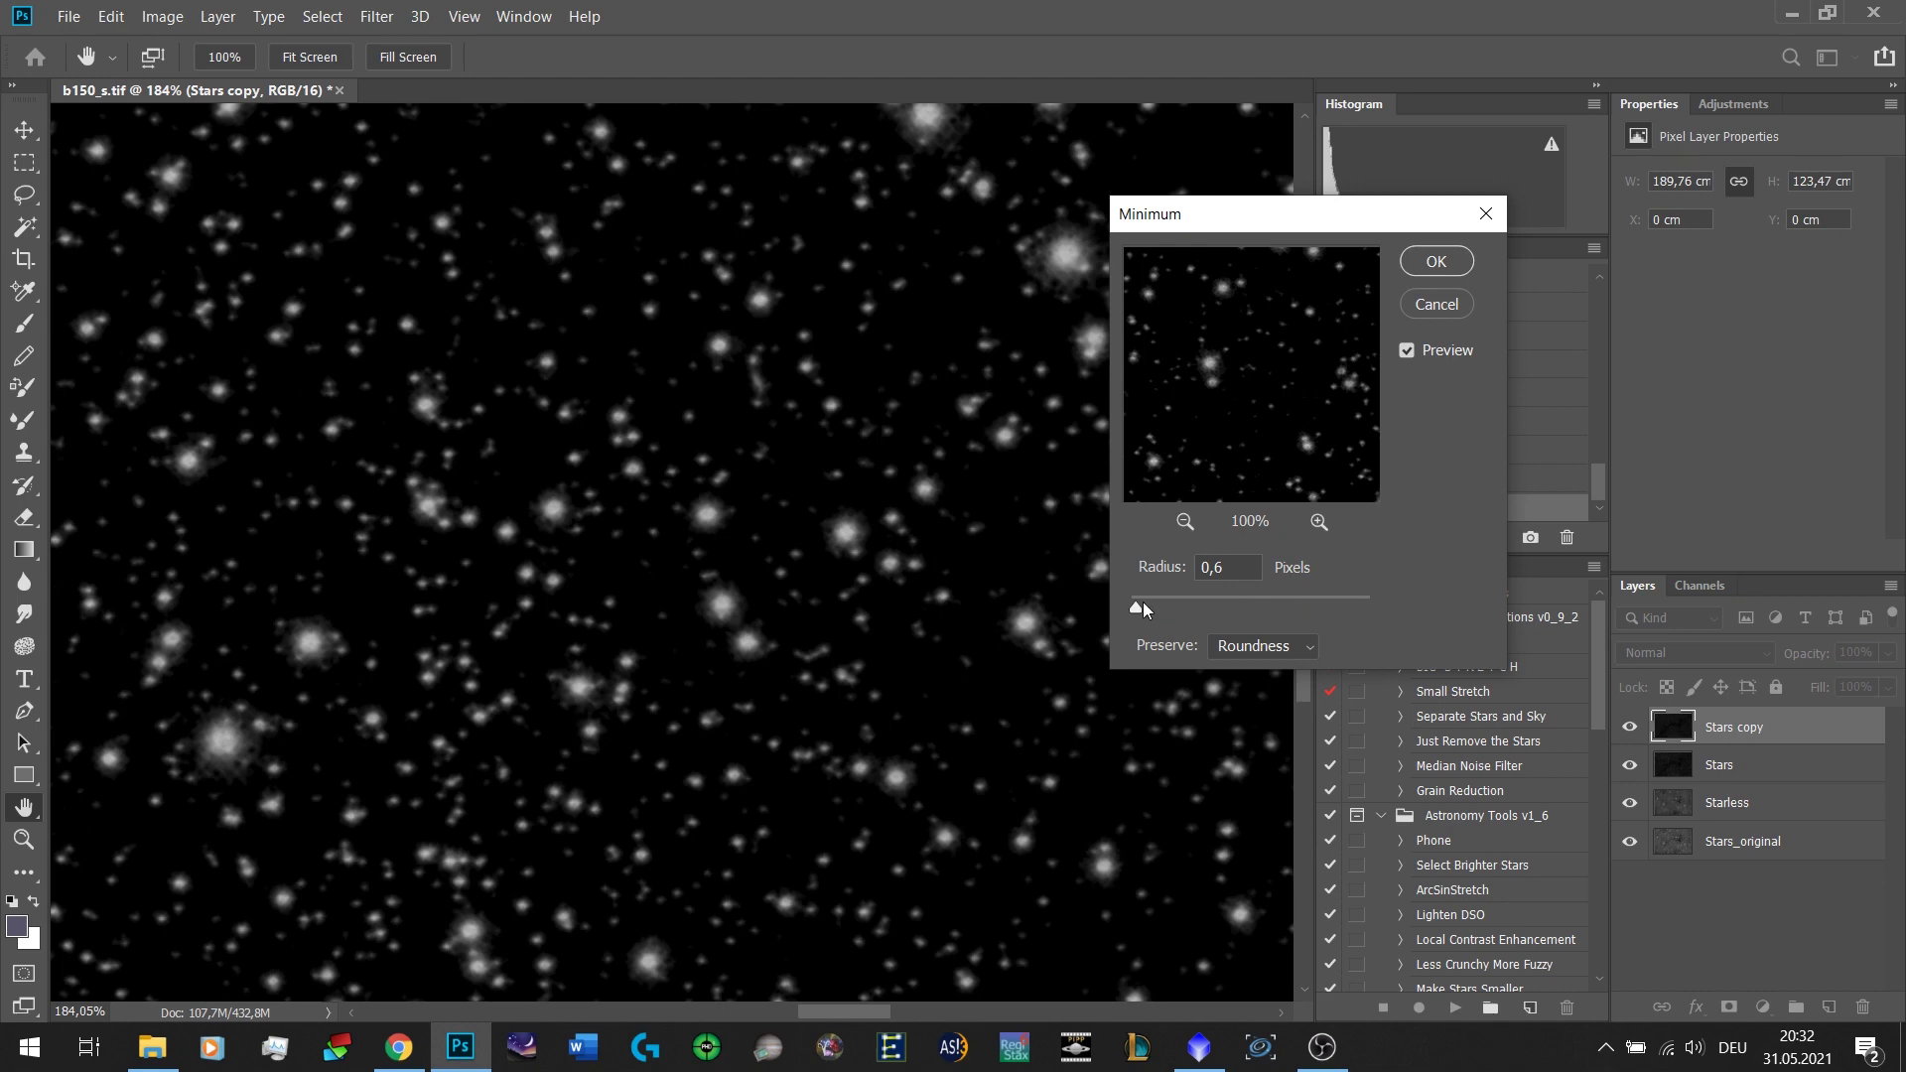
Try Minimum radius values between about 0,6 and 0,8 pixels.
double_click(1229, 569)
left_click(1229, 567)
key("Up")
key("Up")
key("Up")
key("Up")
key("Up")
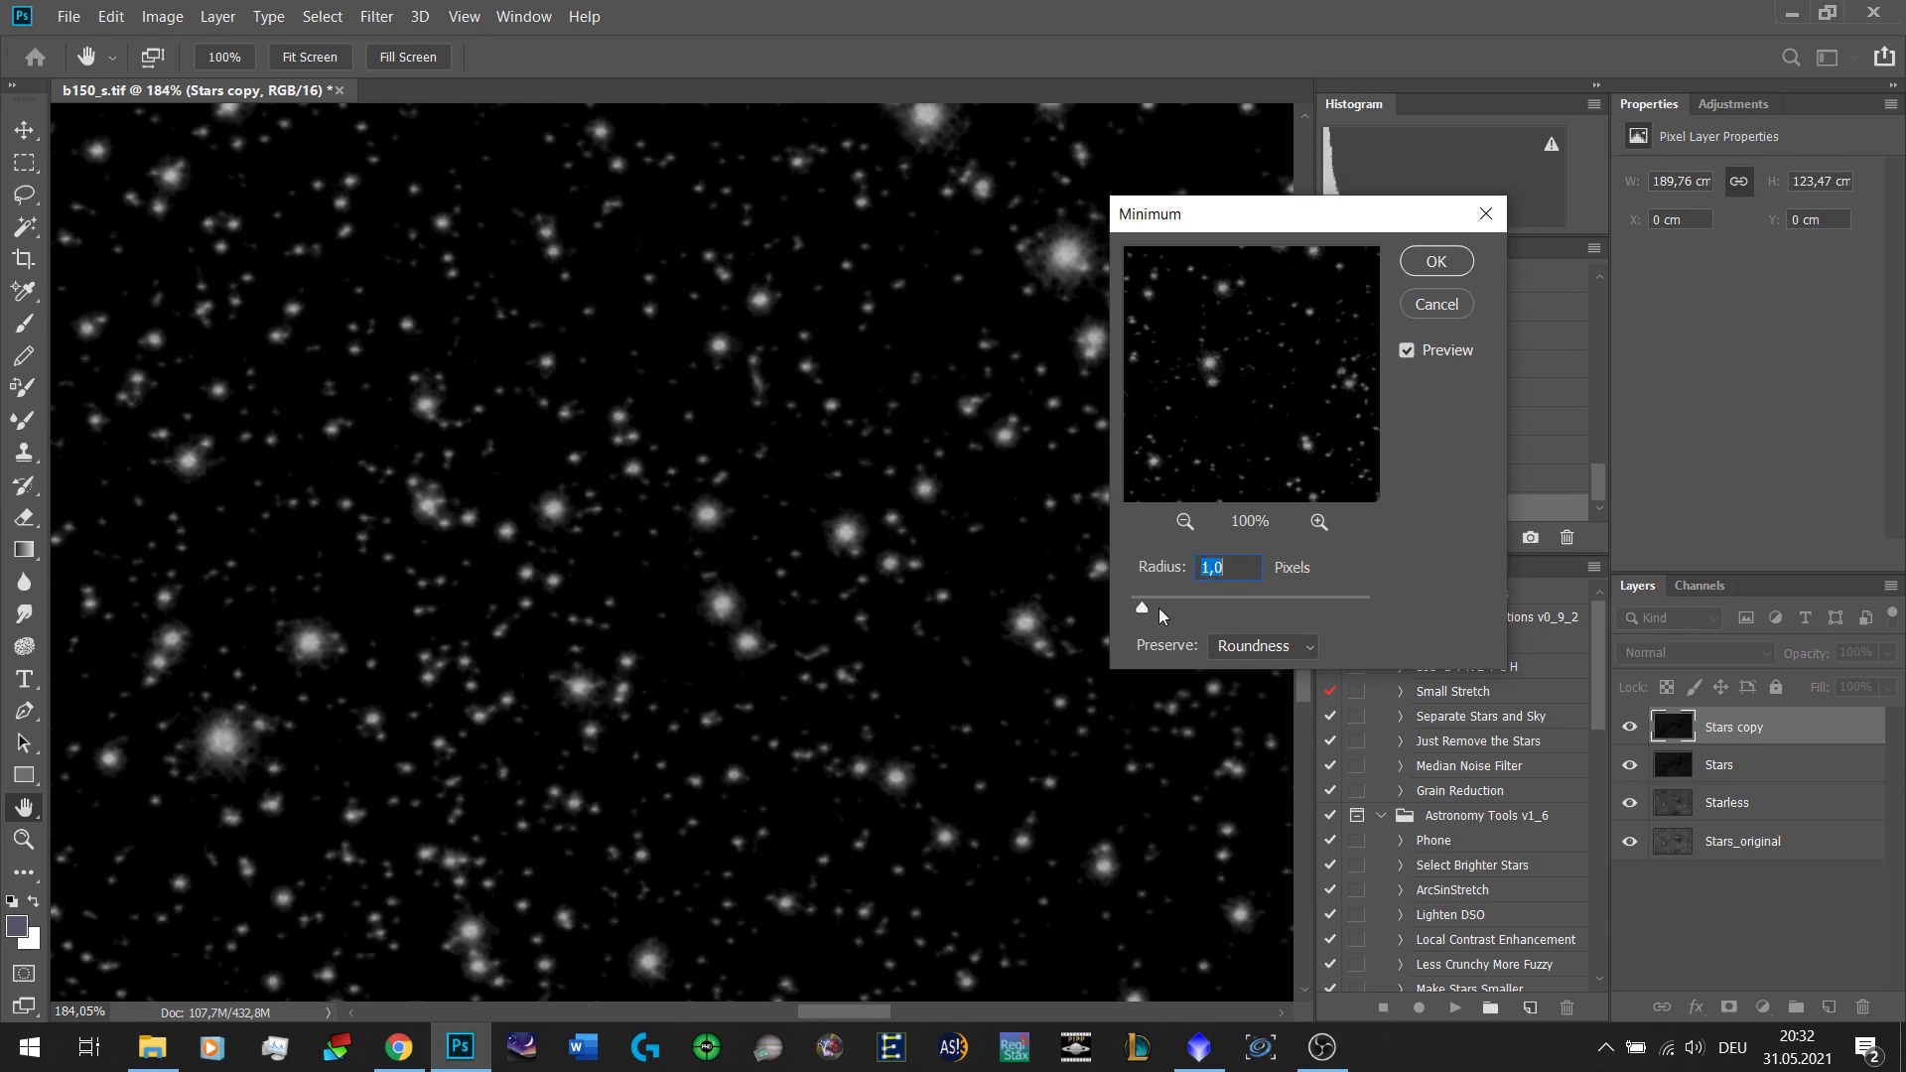
left_click(1139, 605)
left_click_drag(1135, 603, 1132, 601)
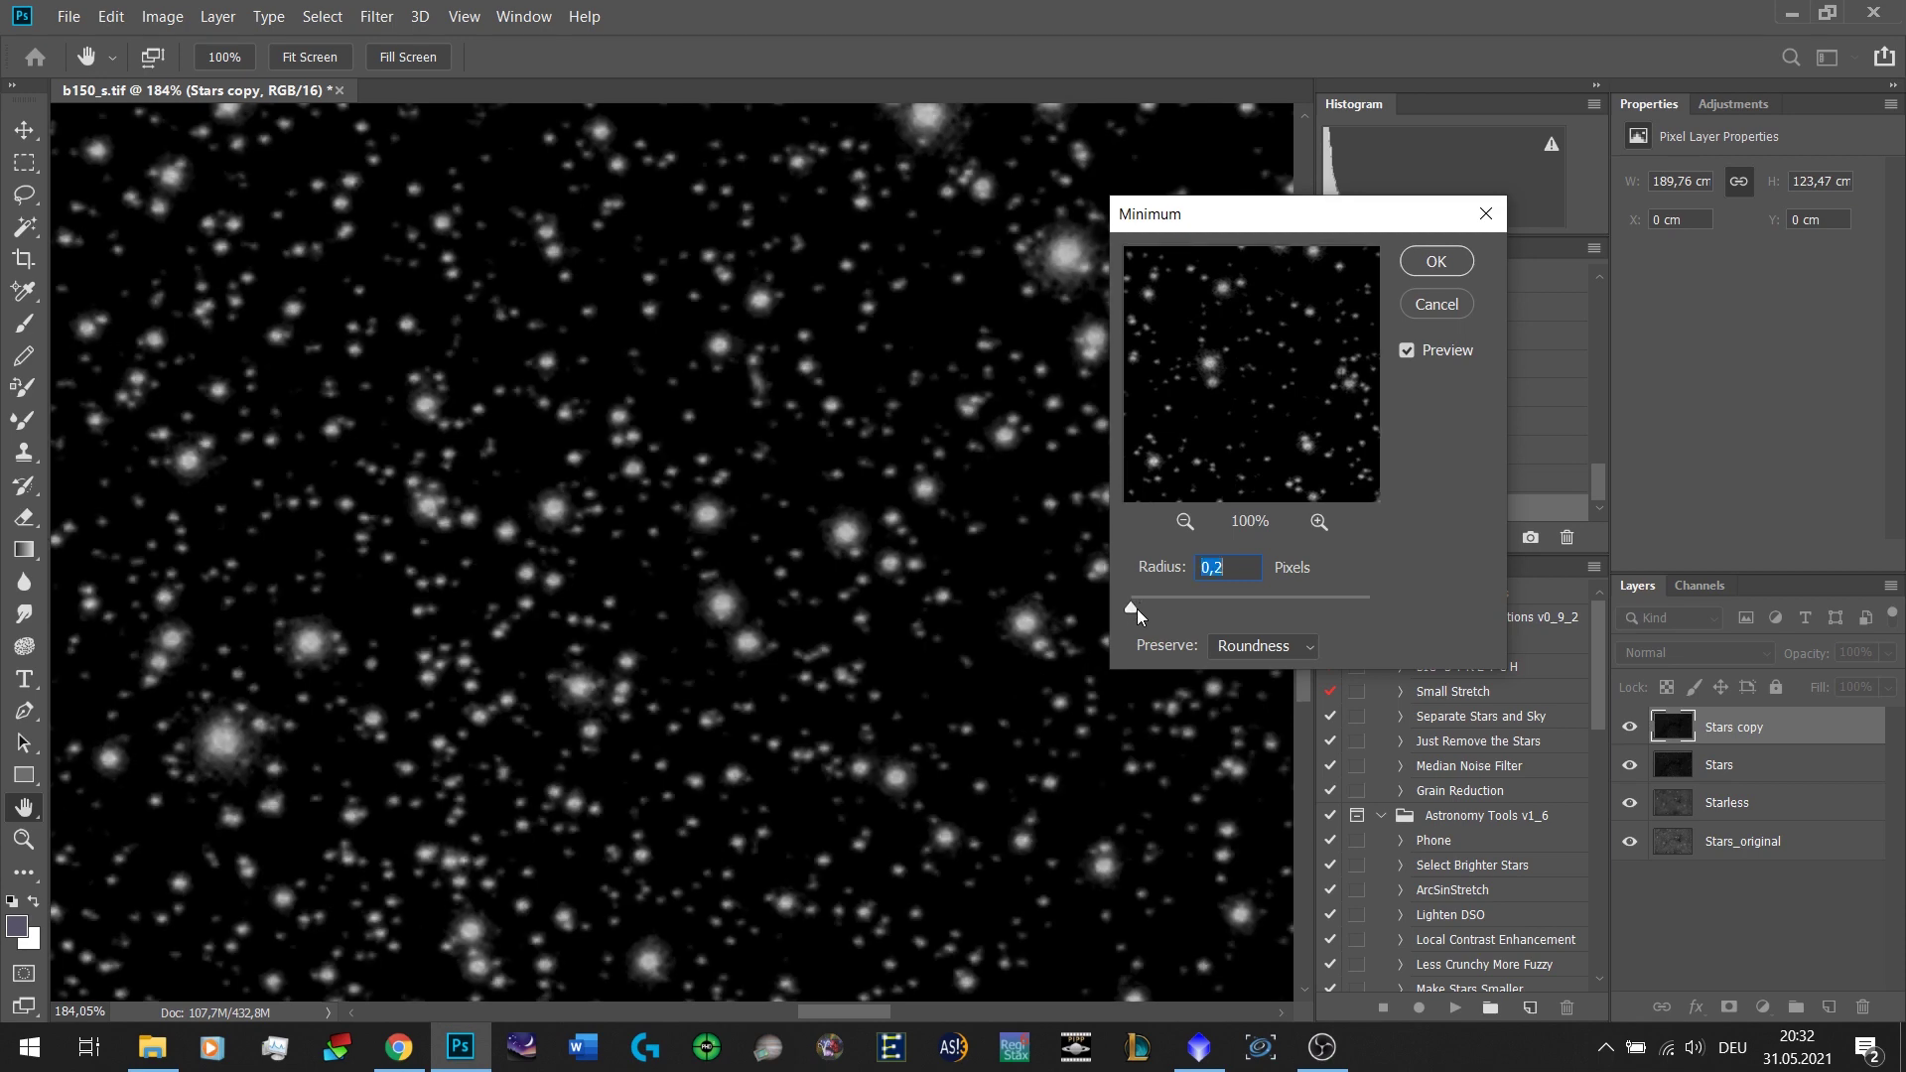
left_click_drag(1133, 607, 1135, 607)
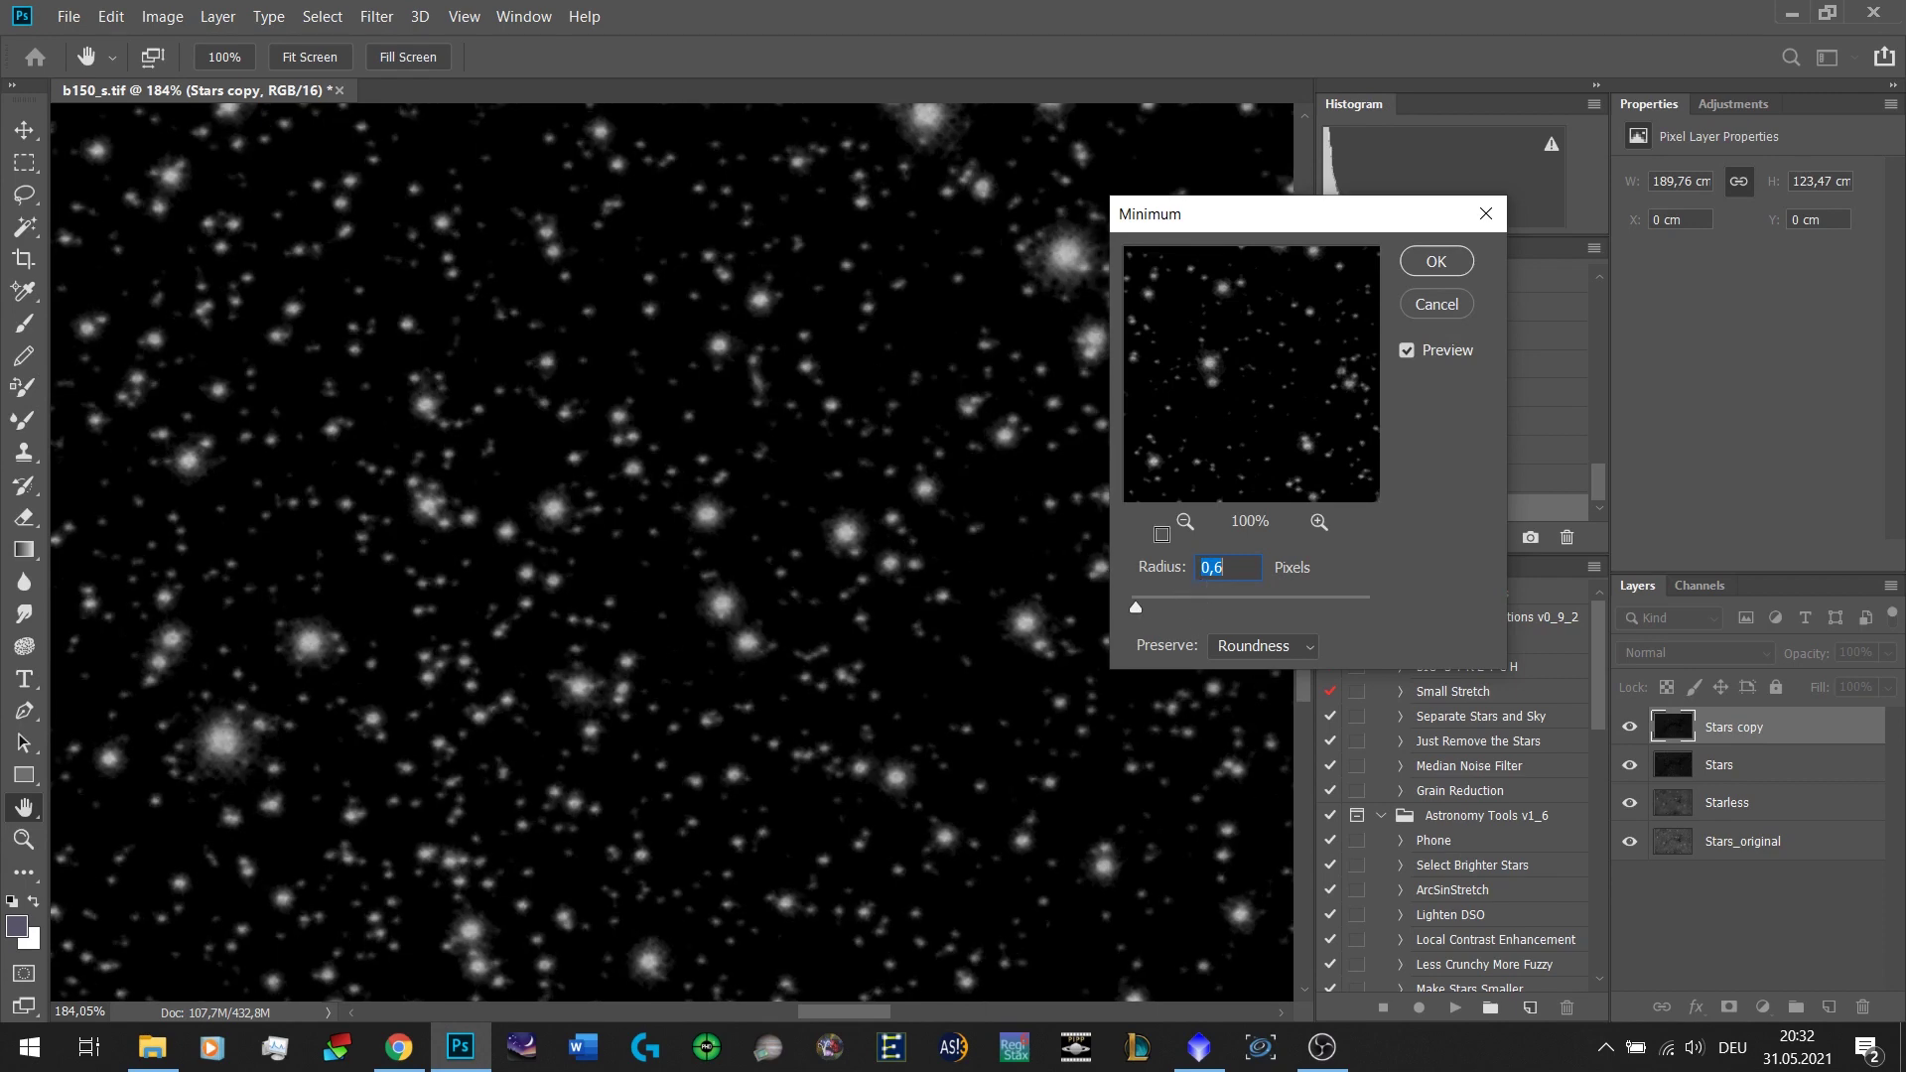
Set the Minimum radius to 0,75 px, comparing with preview off and on.
left_click(1406, 350)
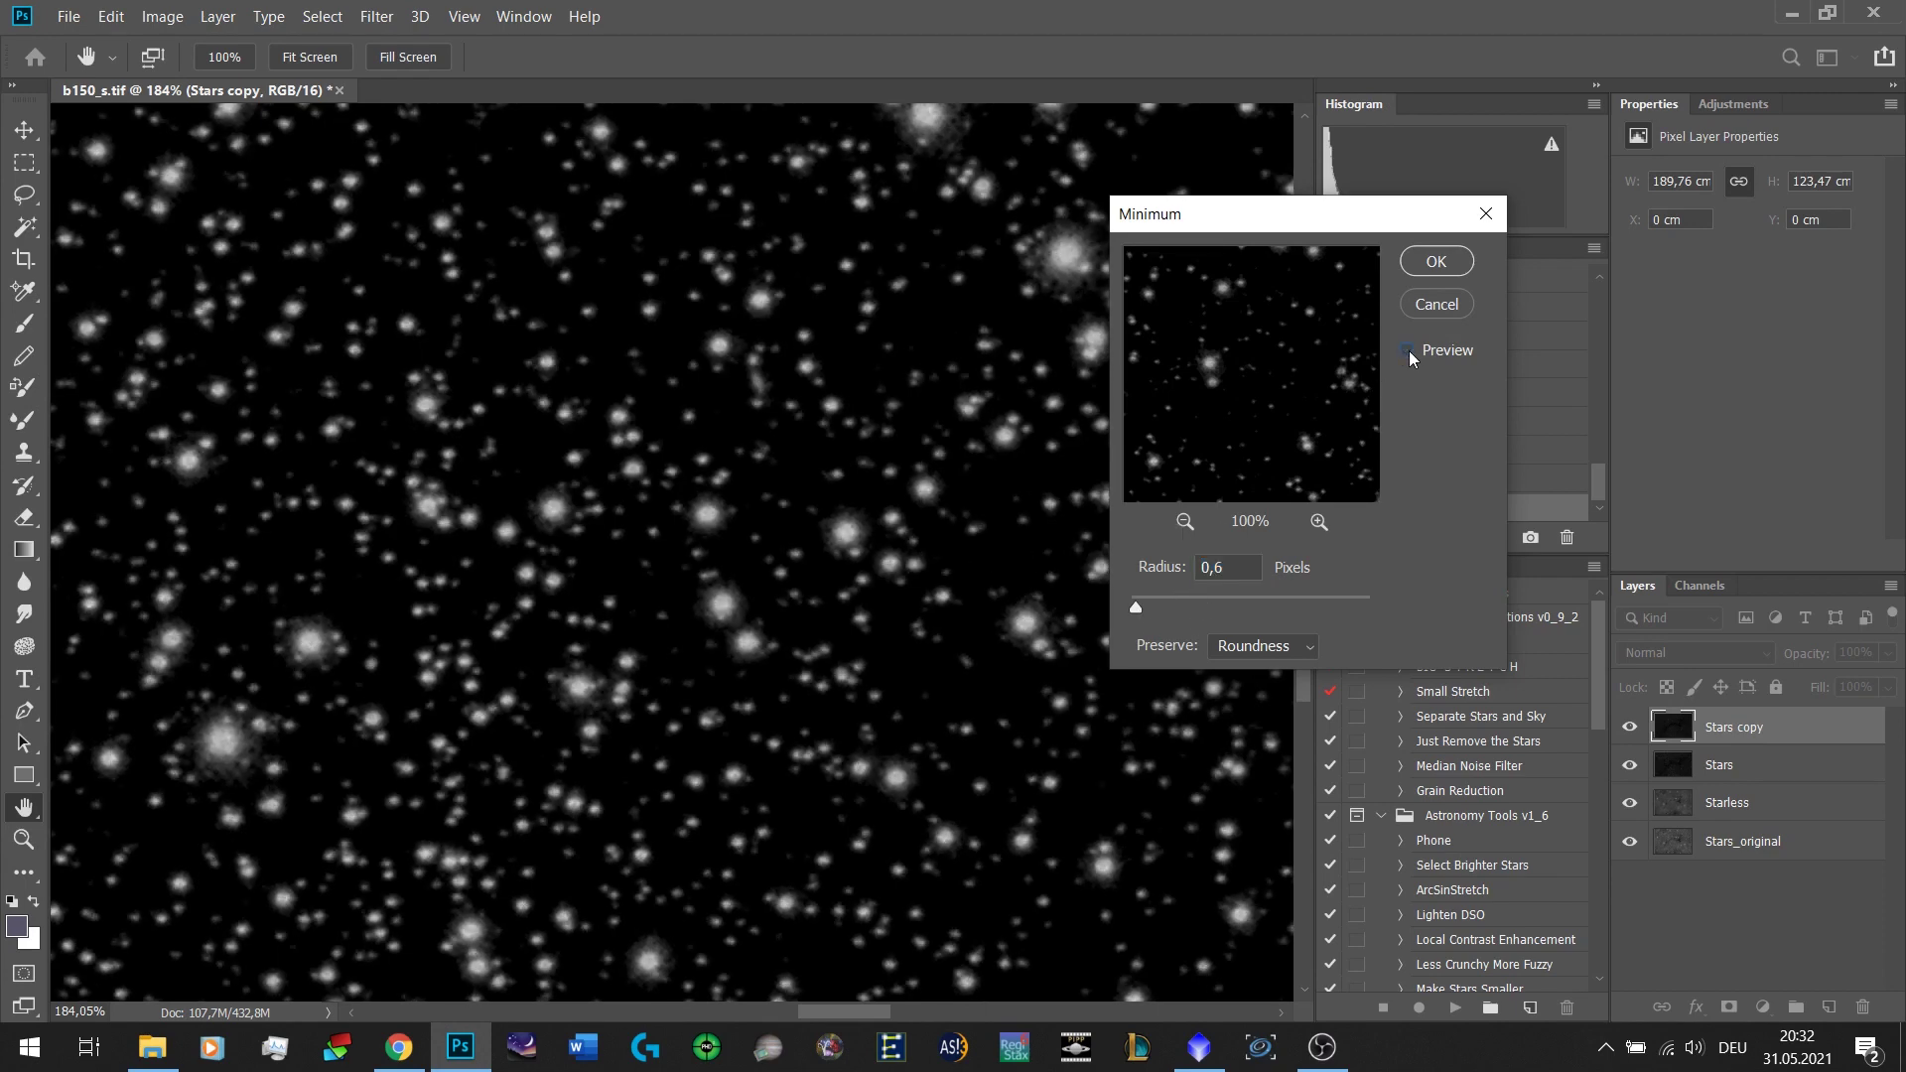
left_click(1407, 350)
left_click(1235, 562)
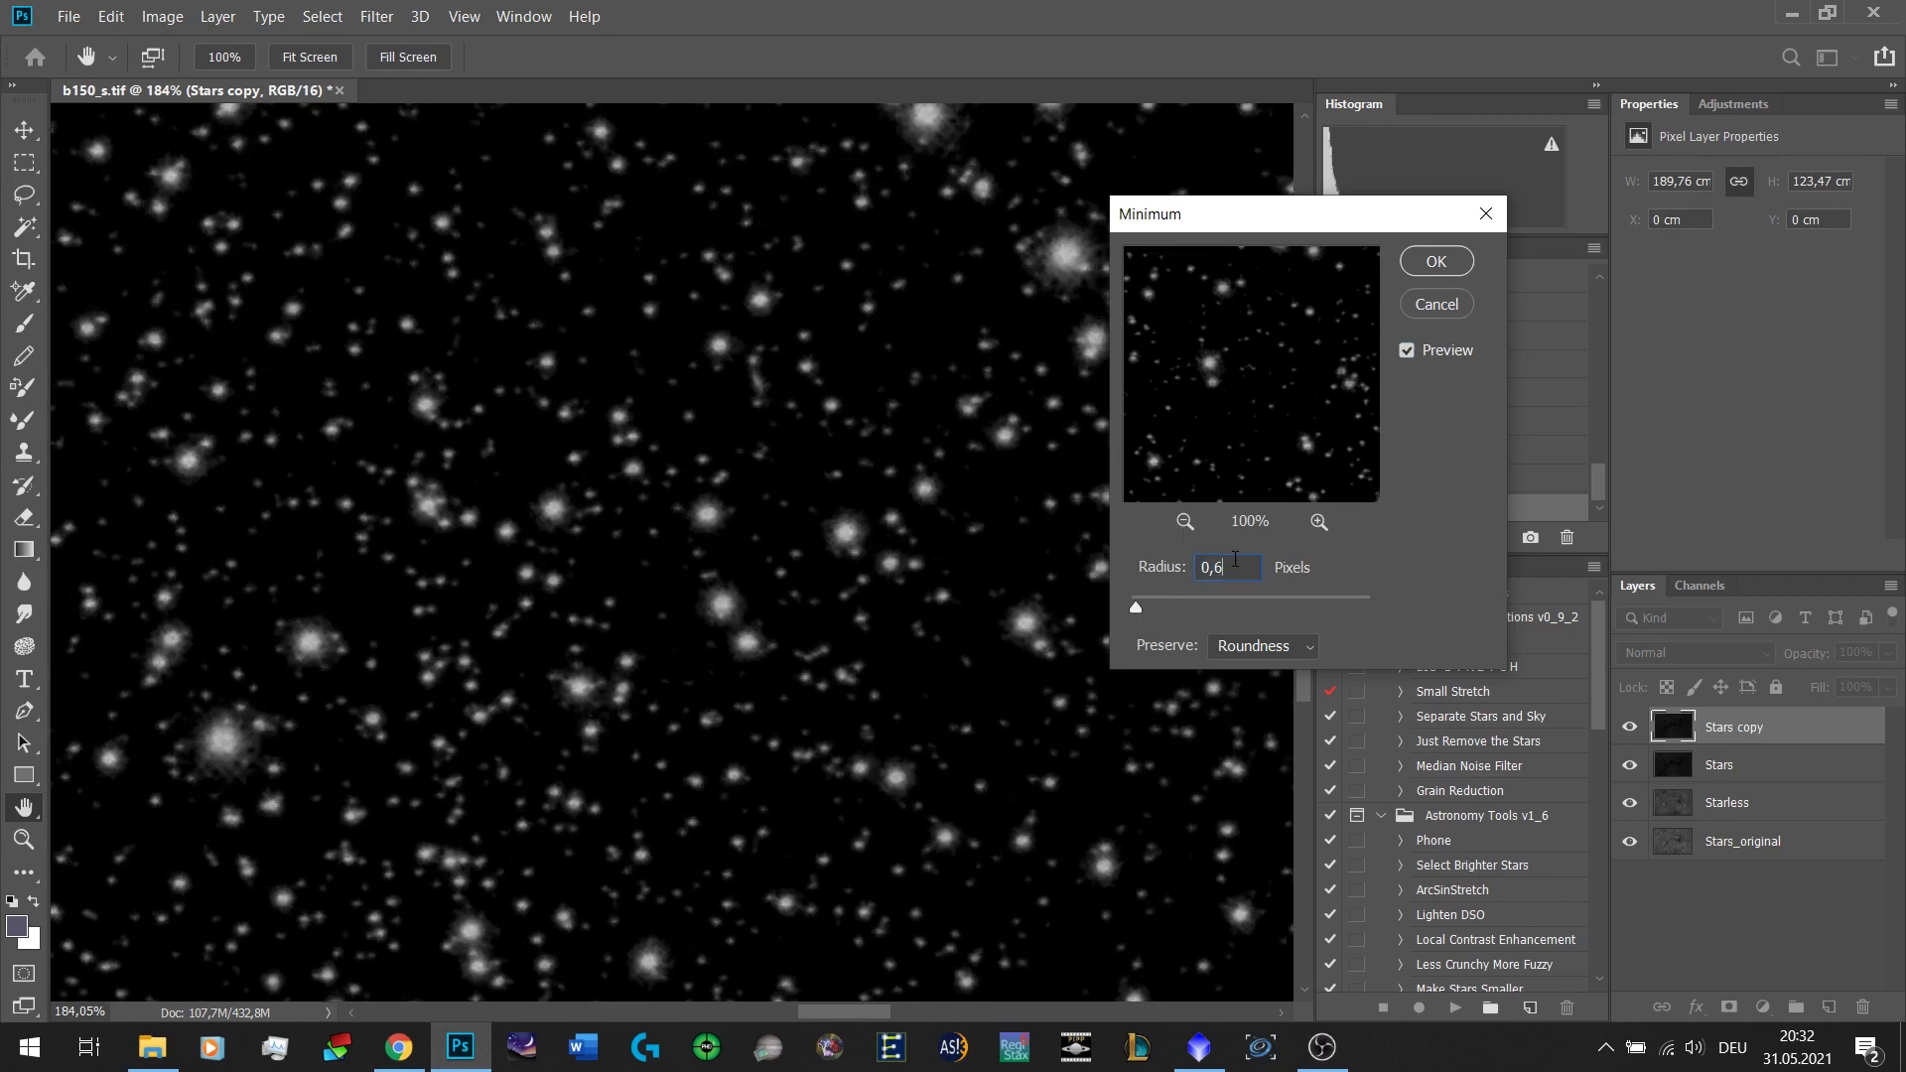
key("BackSpace")
type("75")
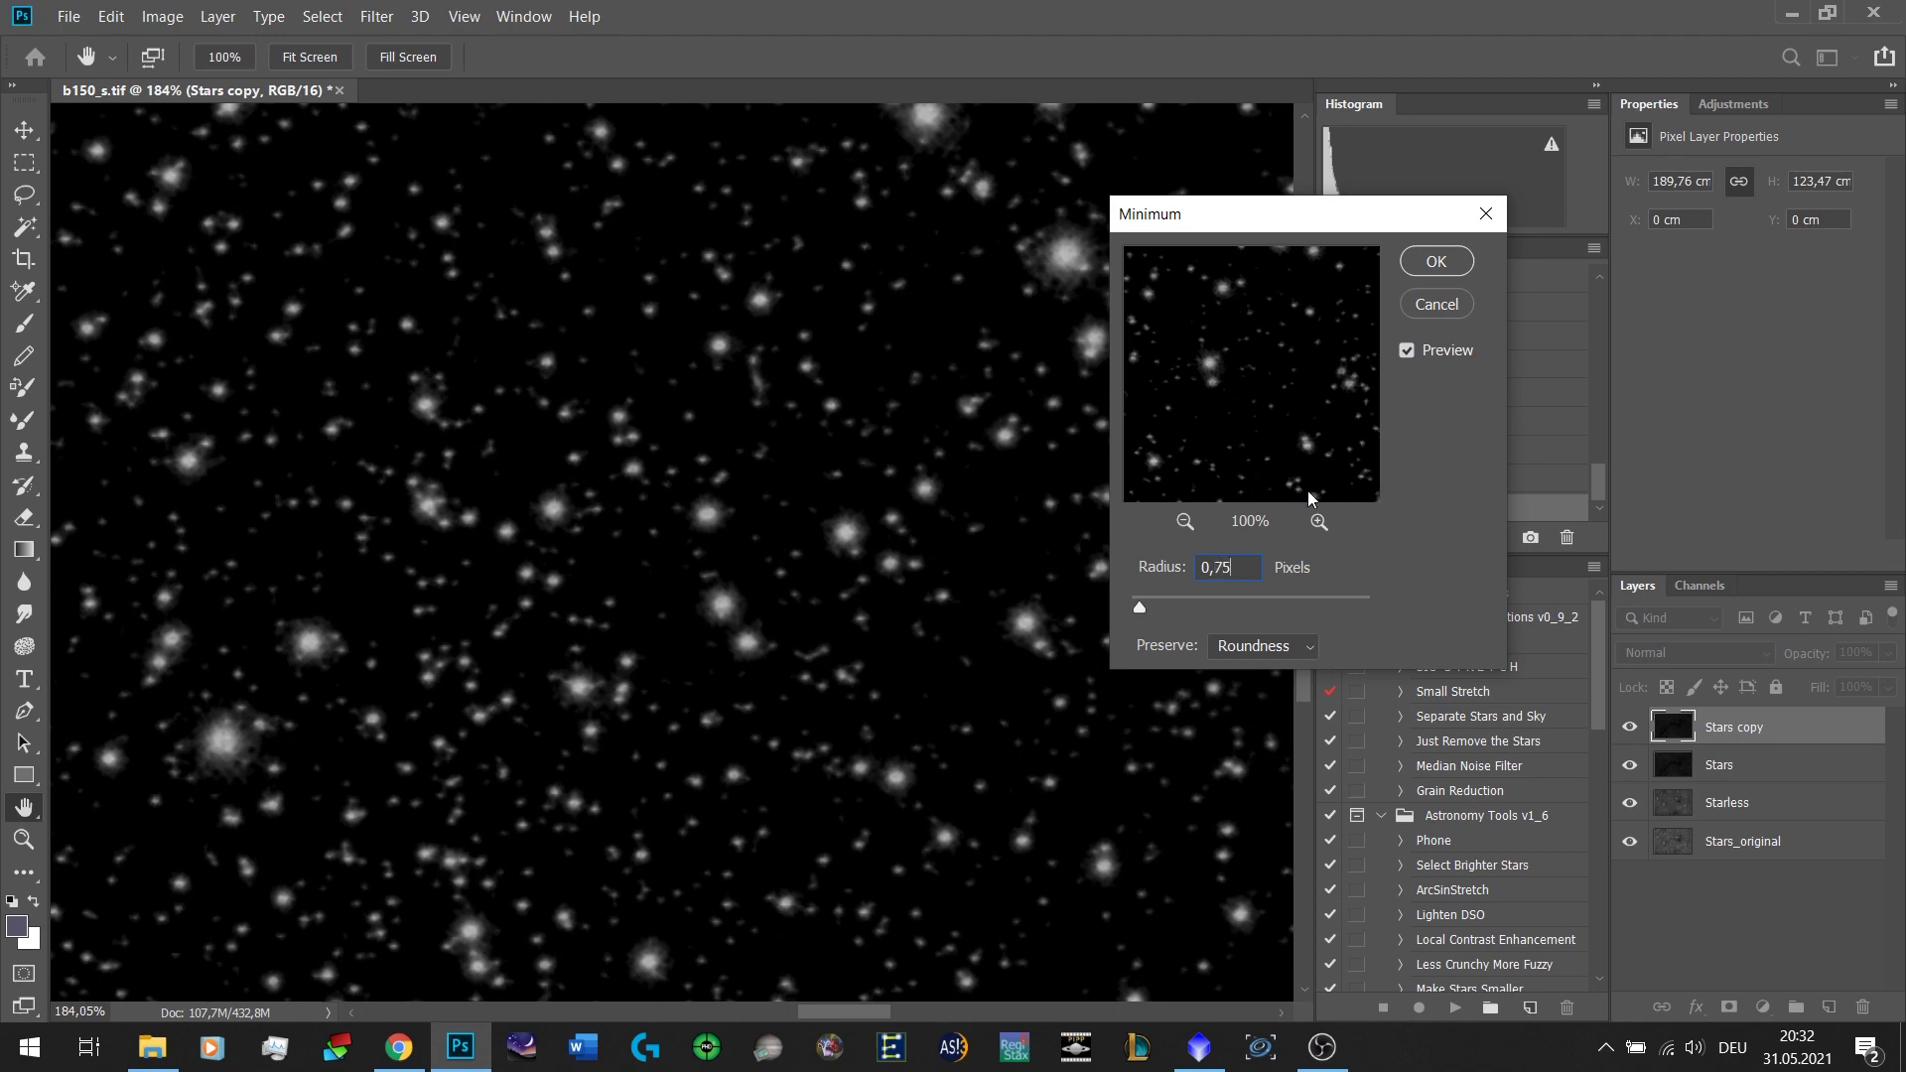
left_click(1405, 350)
left_click(1405, 350)
Apply the Minimum filter and rename Stars copy to Stars_reduced.
left_click(1430, 266)
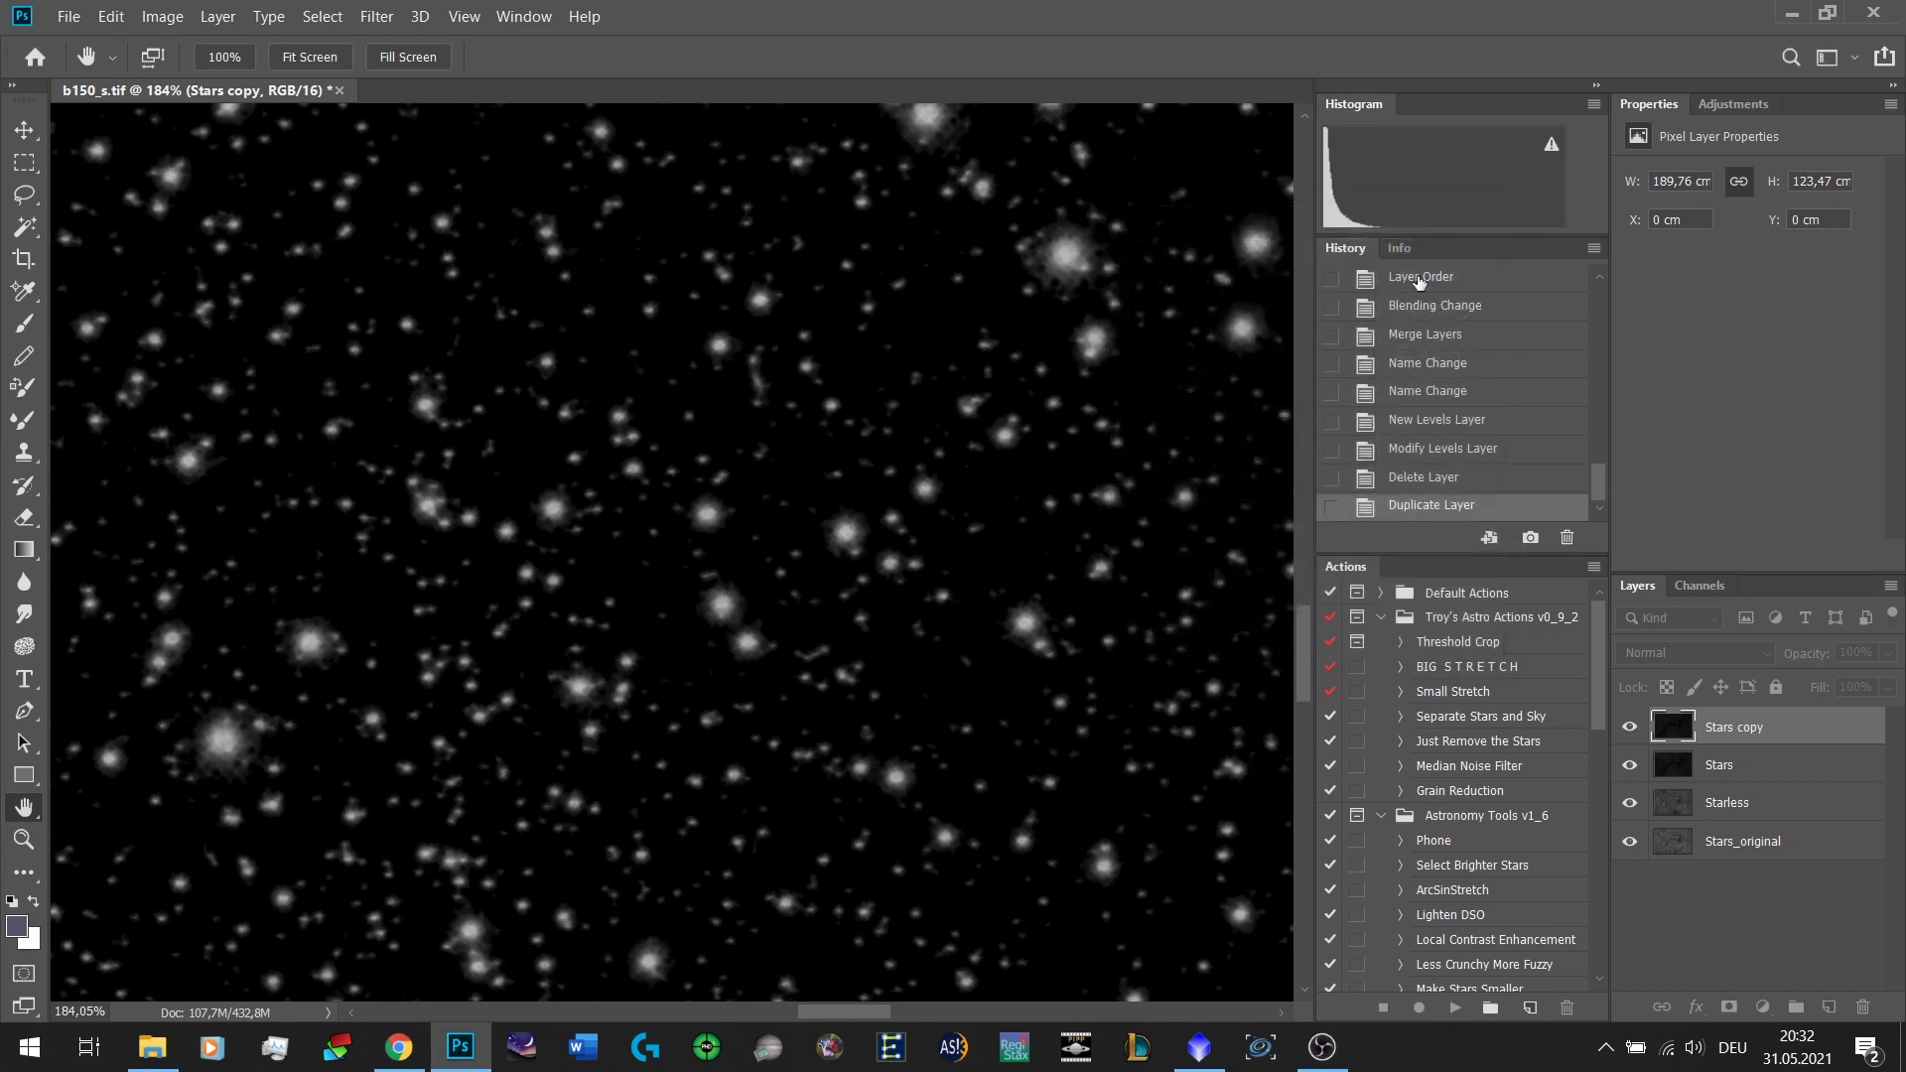
scroll(900, 492, "down", 10)
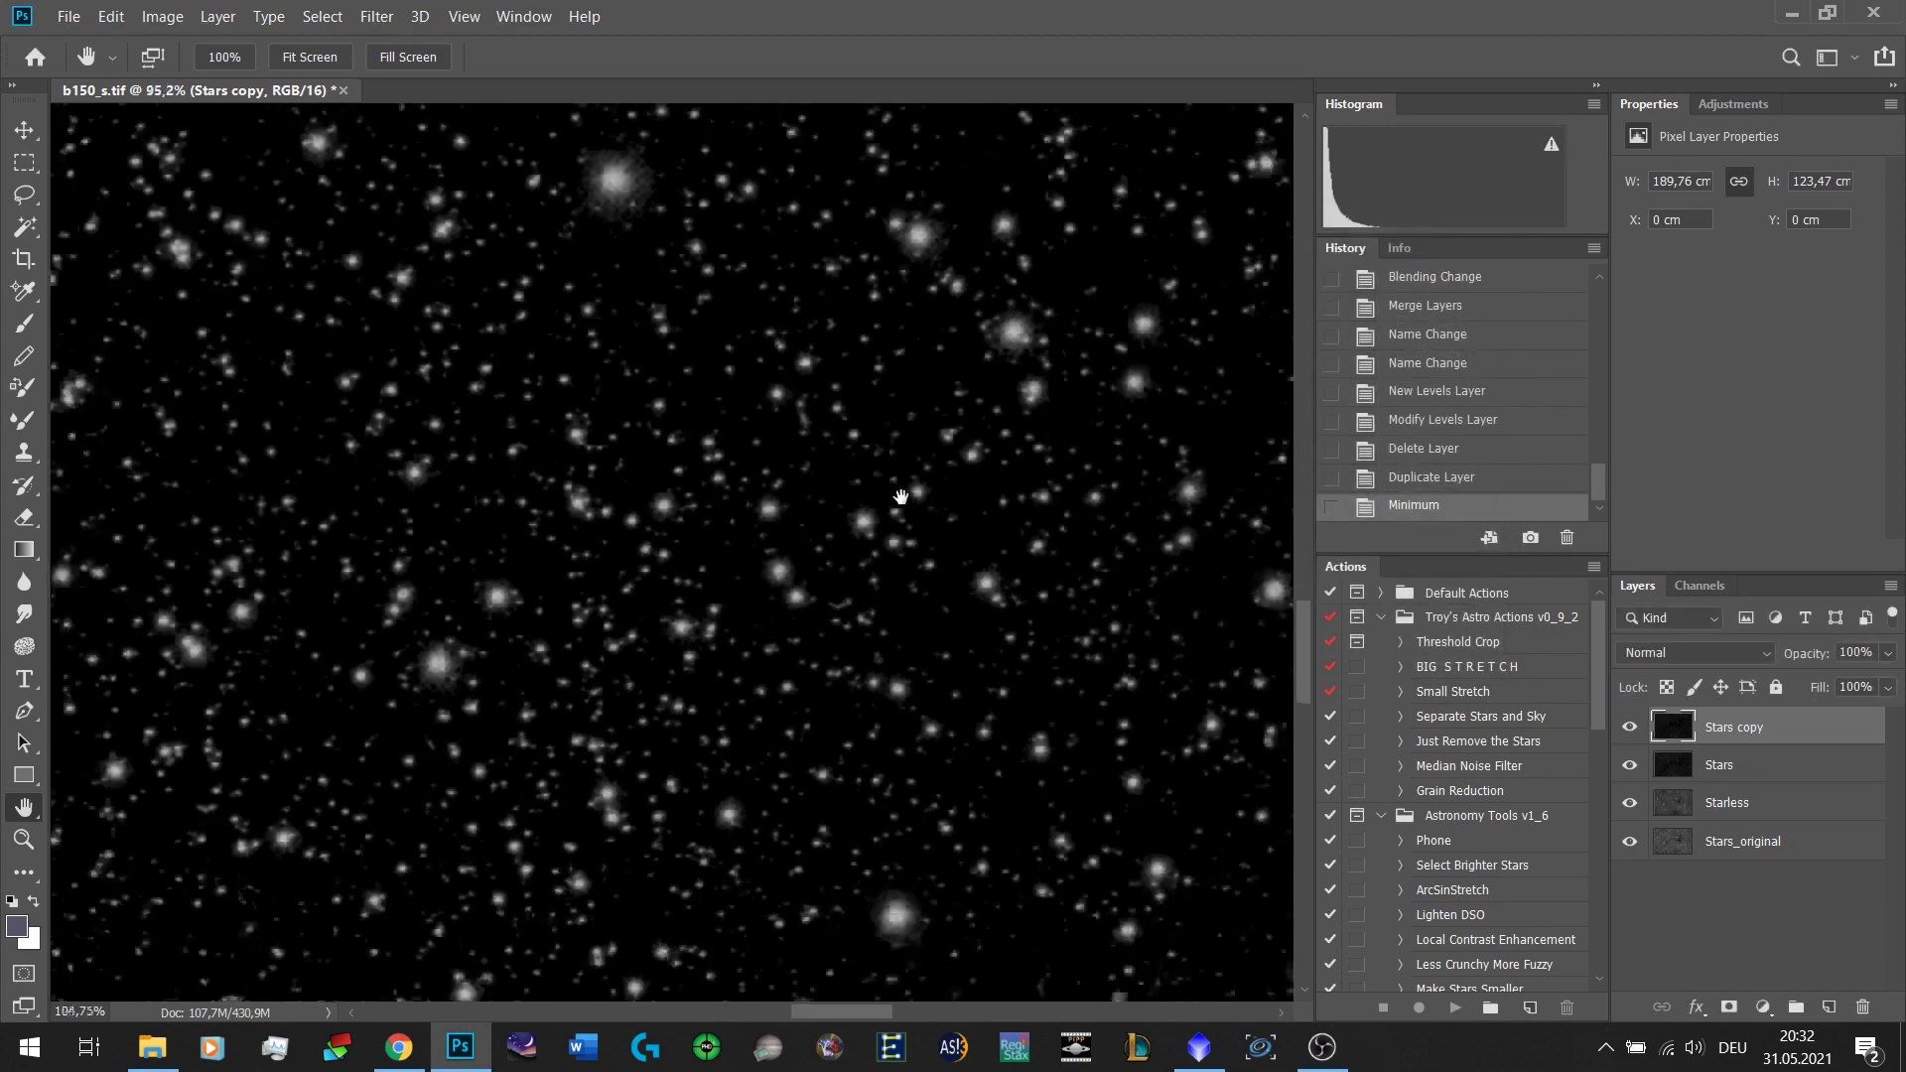
scroll(683, 536, "up", 1)
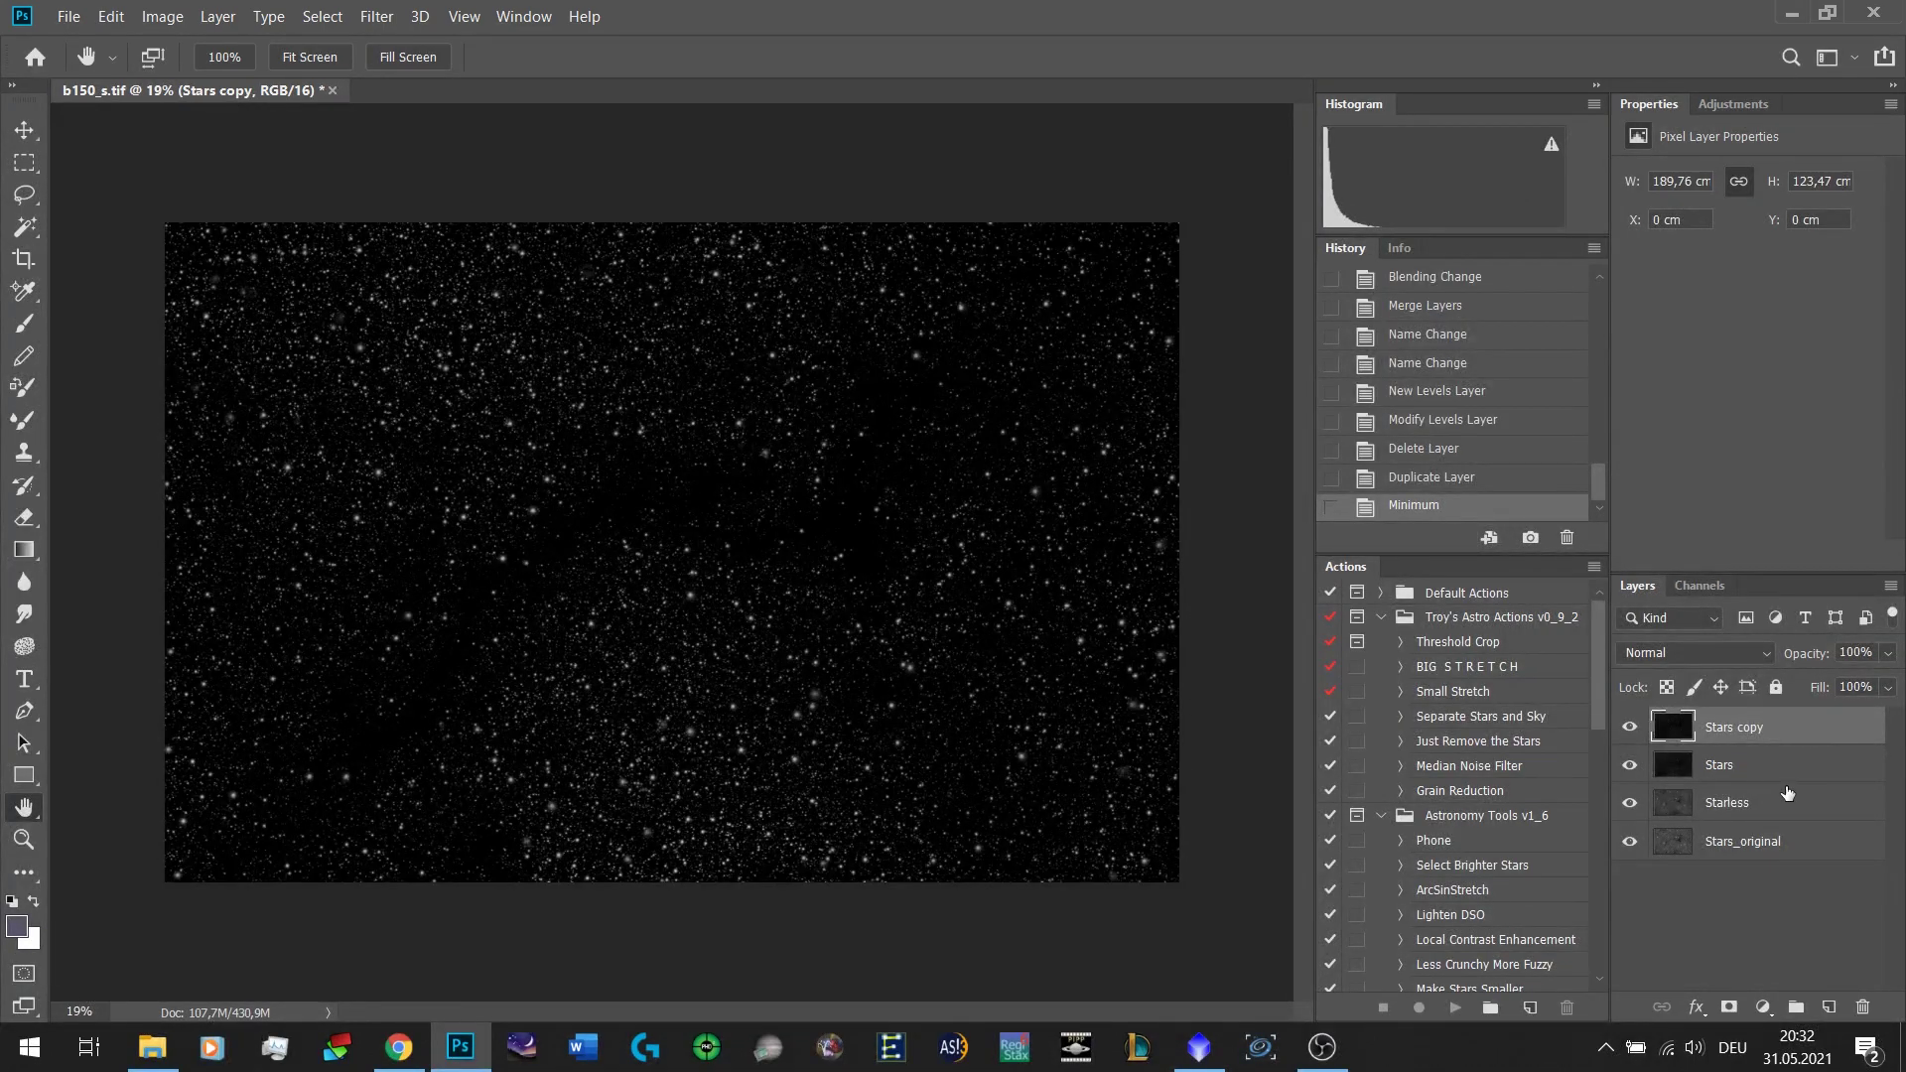
double_click(1732, 727)
type("Stars_reduced")
key("Return")
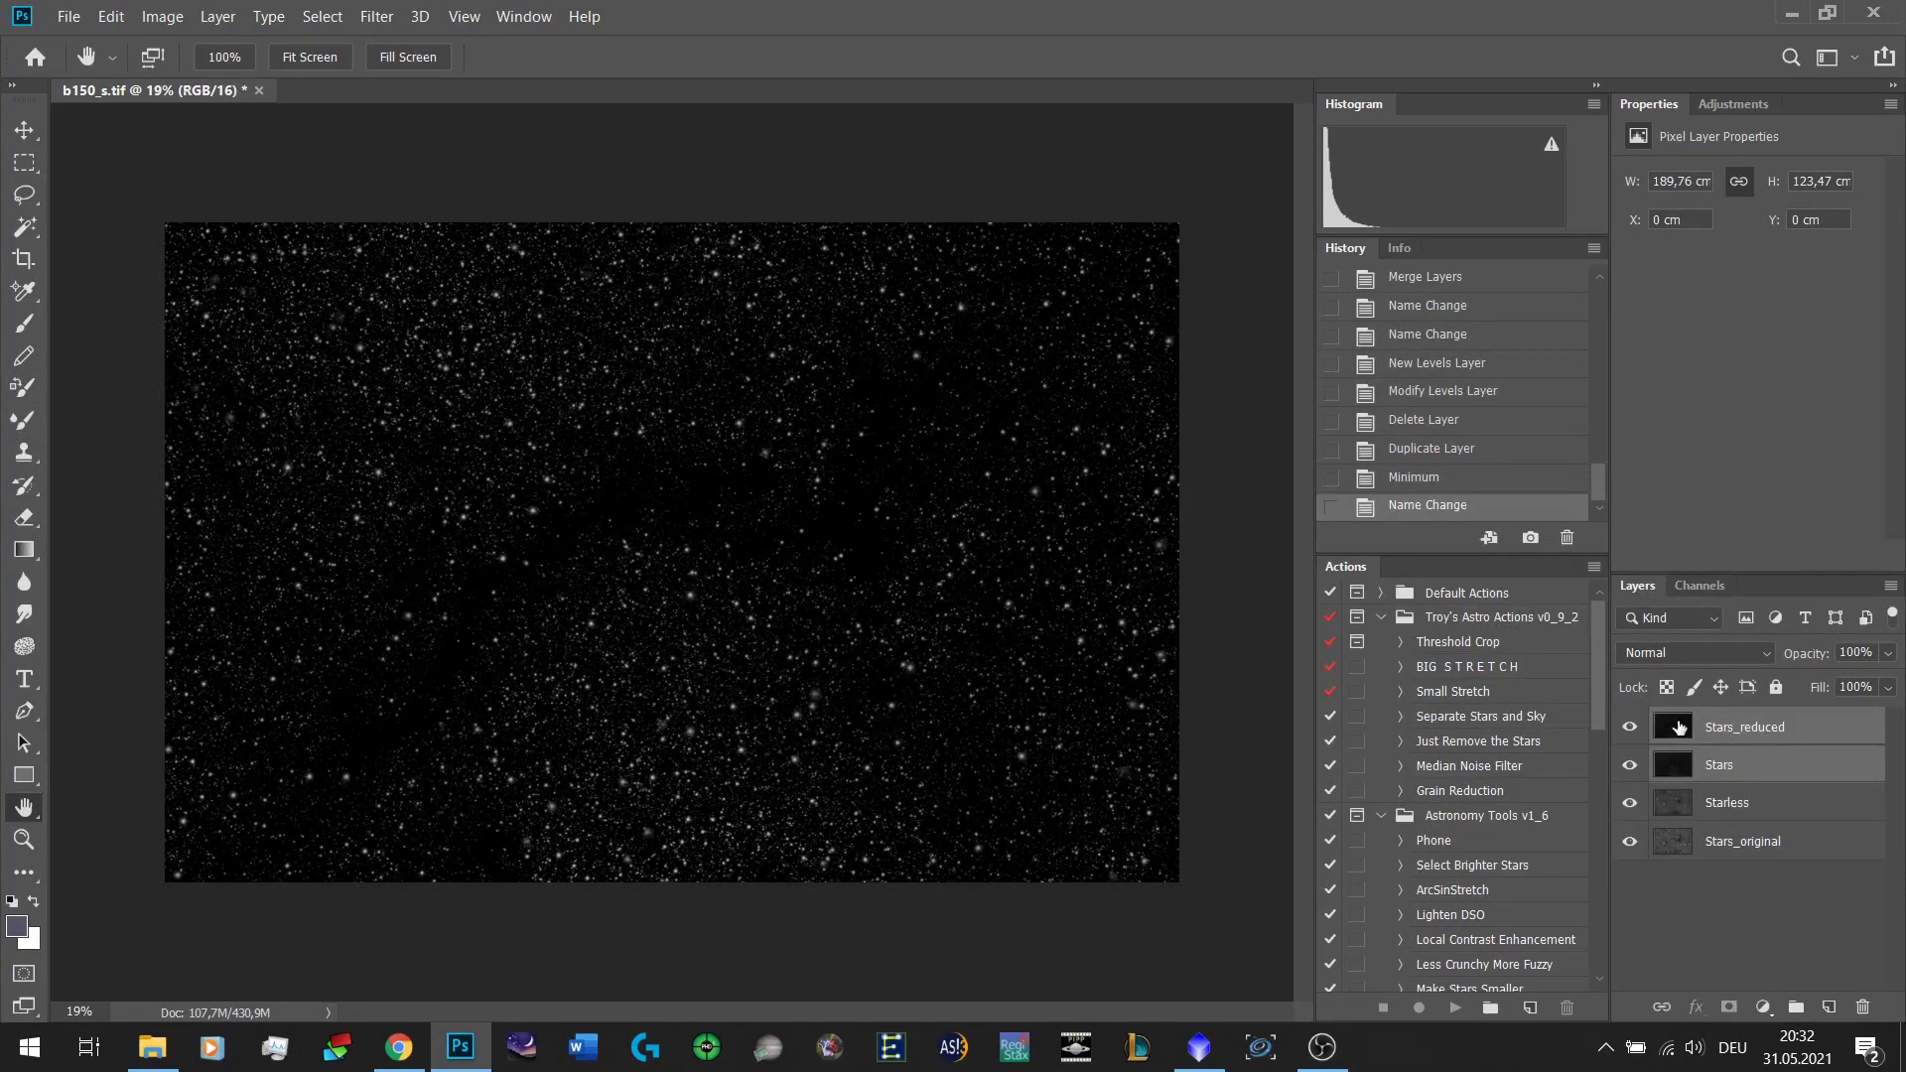
Group Stars_reduced with Stars as Group 1 and blend it with Linear Dodge (Add).
left_click(1728, 766, "shift")
left_click(1796, 1006)
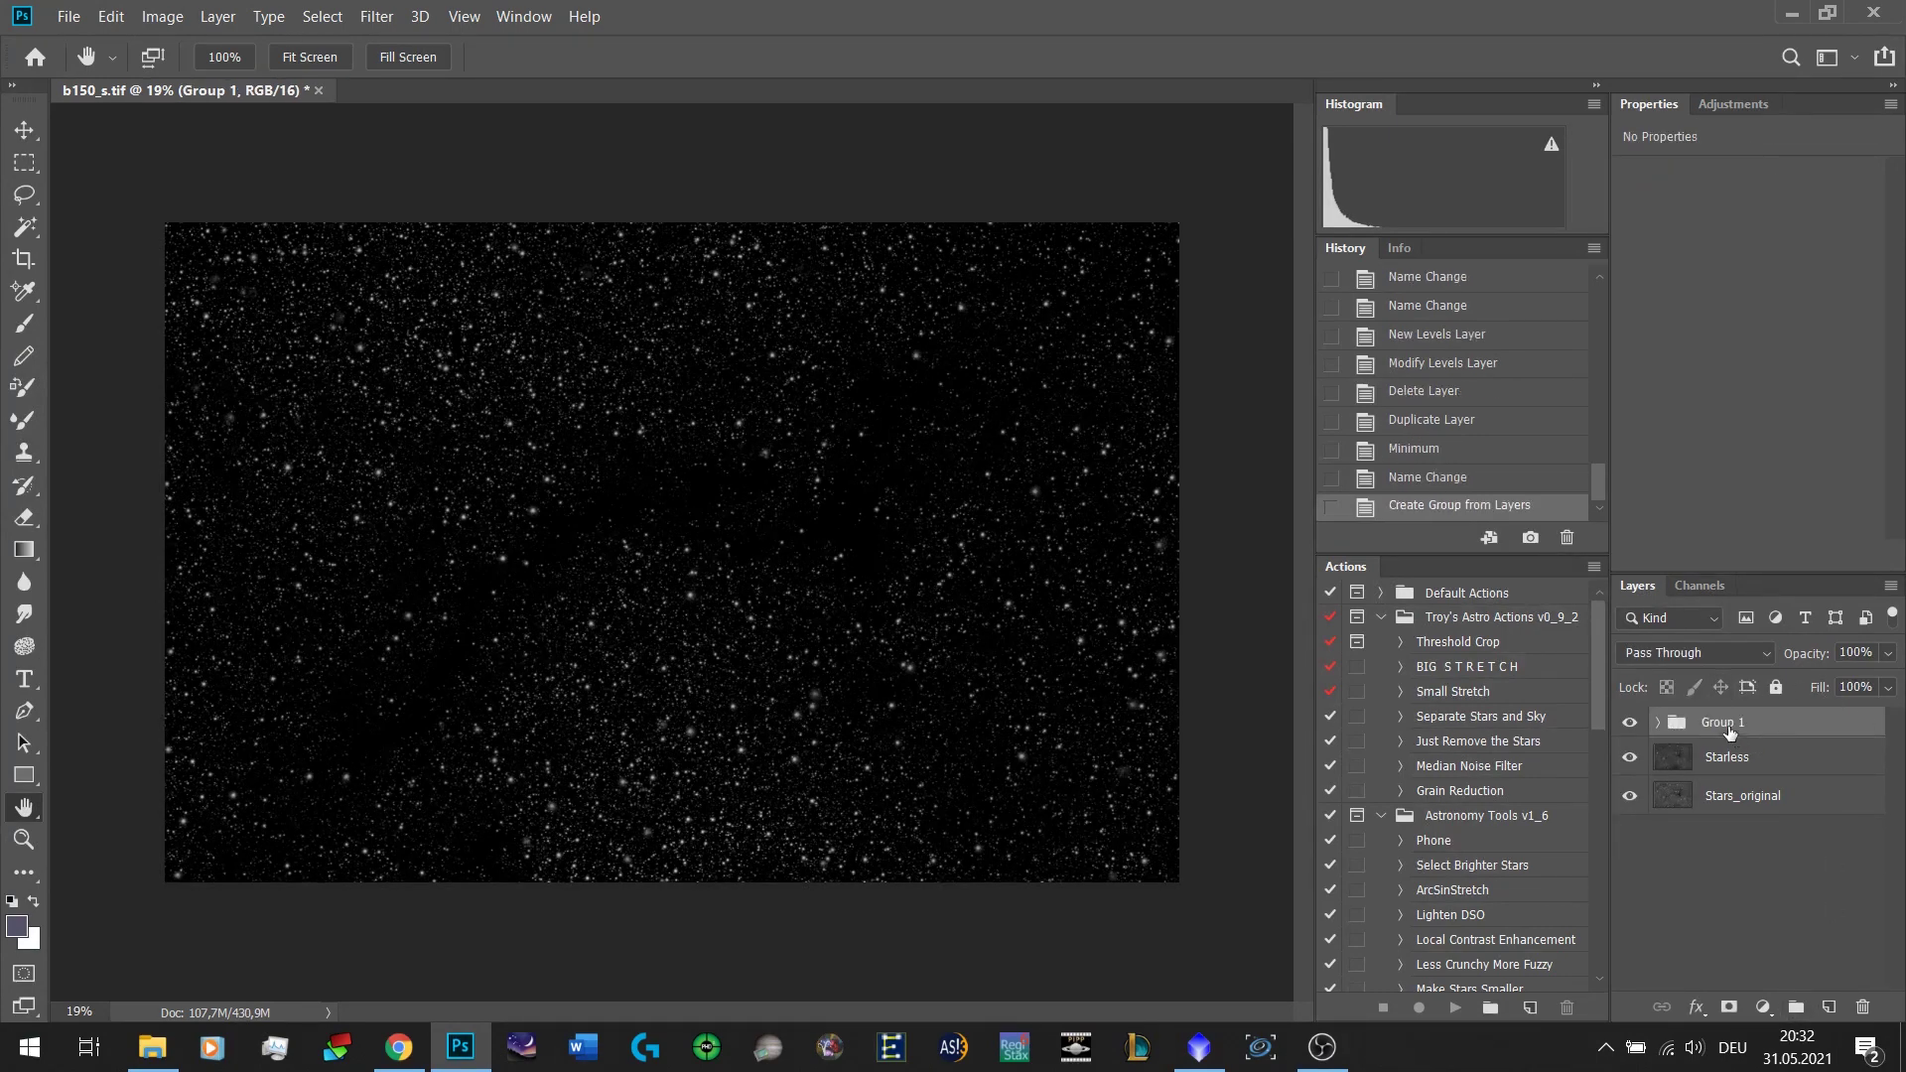
left_click(1693, 652)
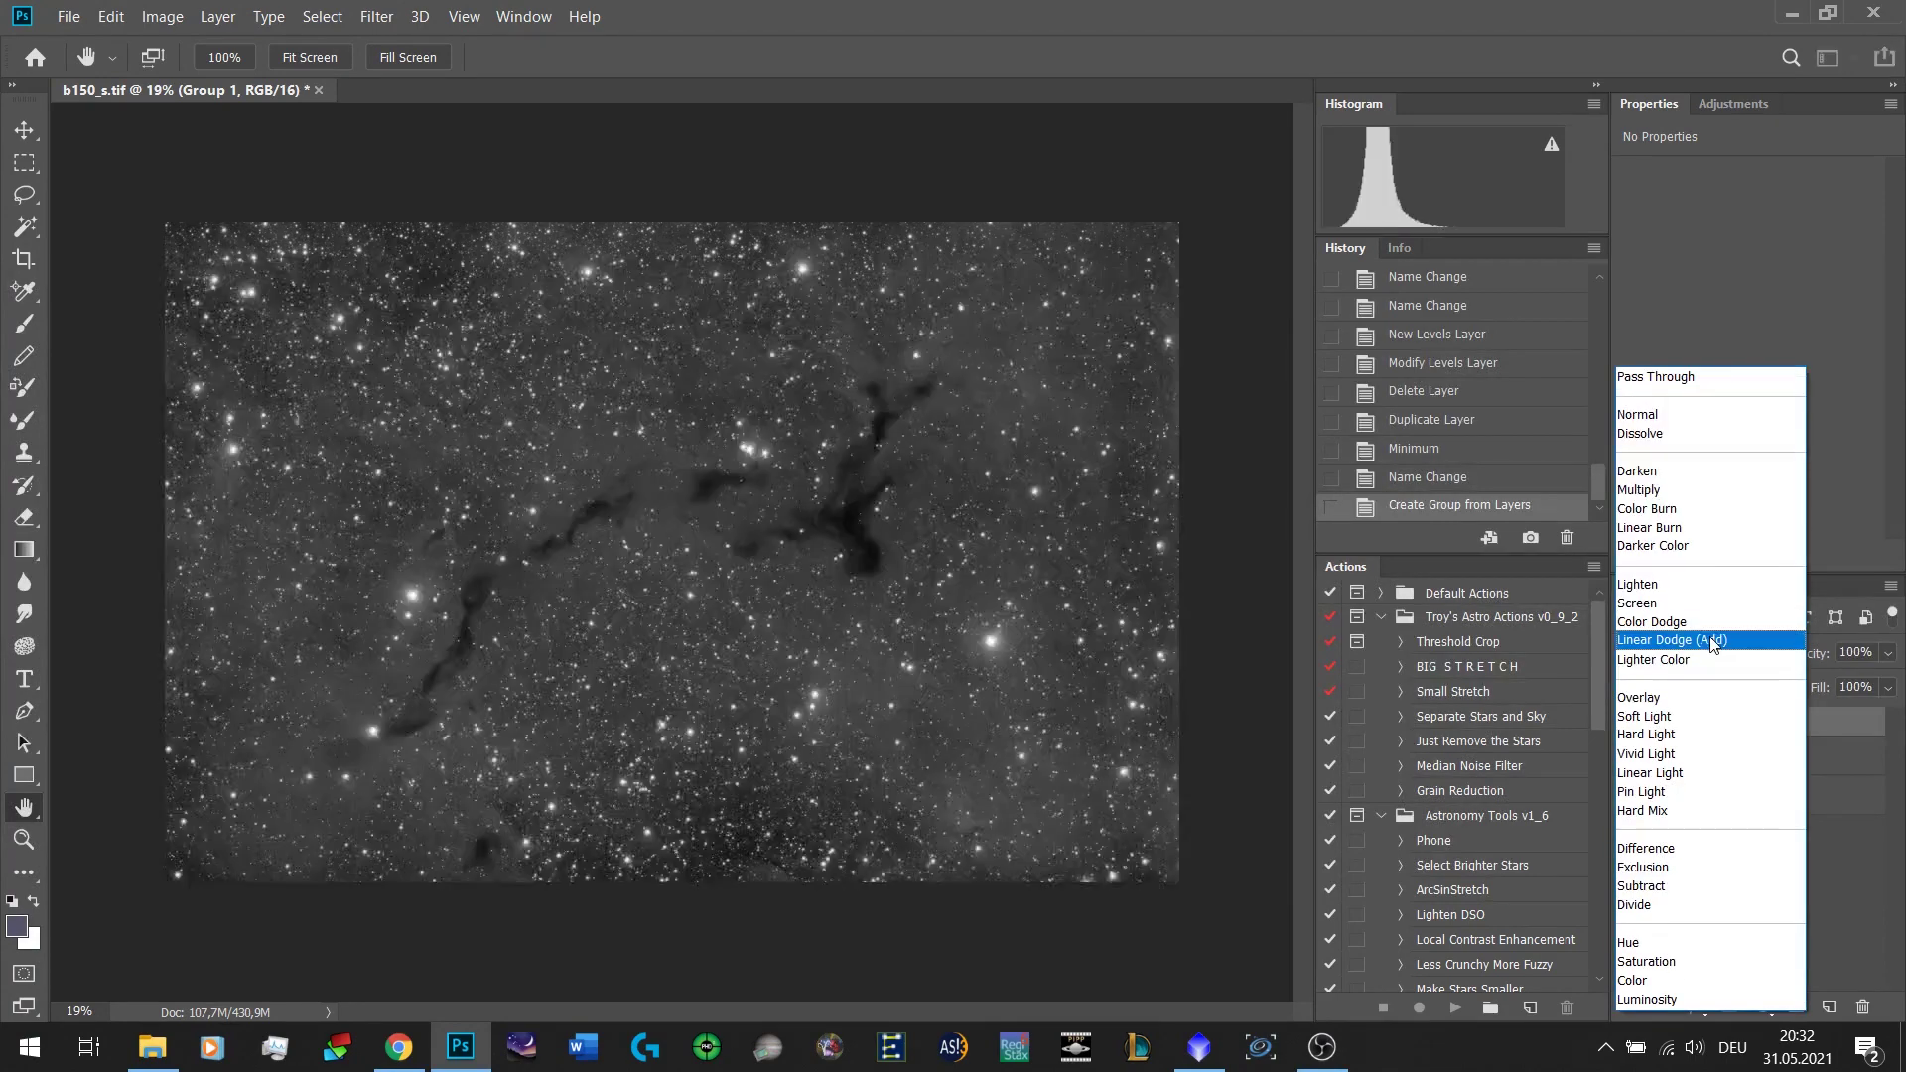
left_click(1705, 639)
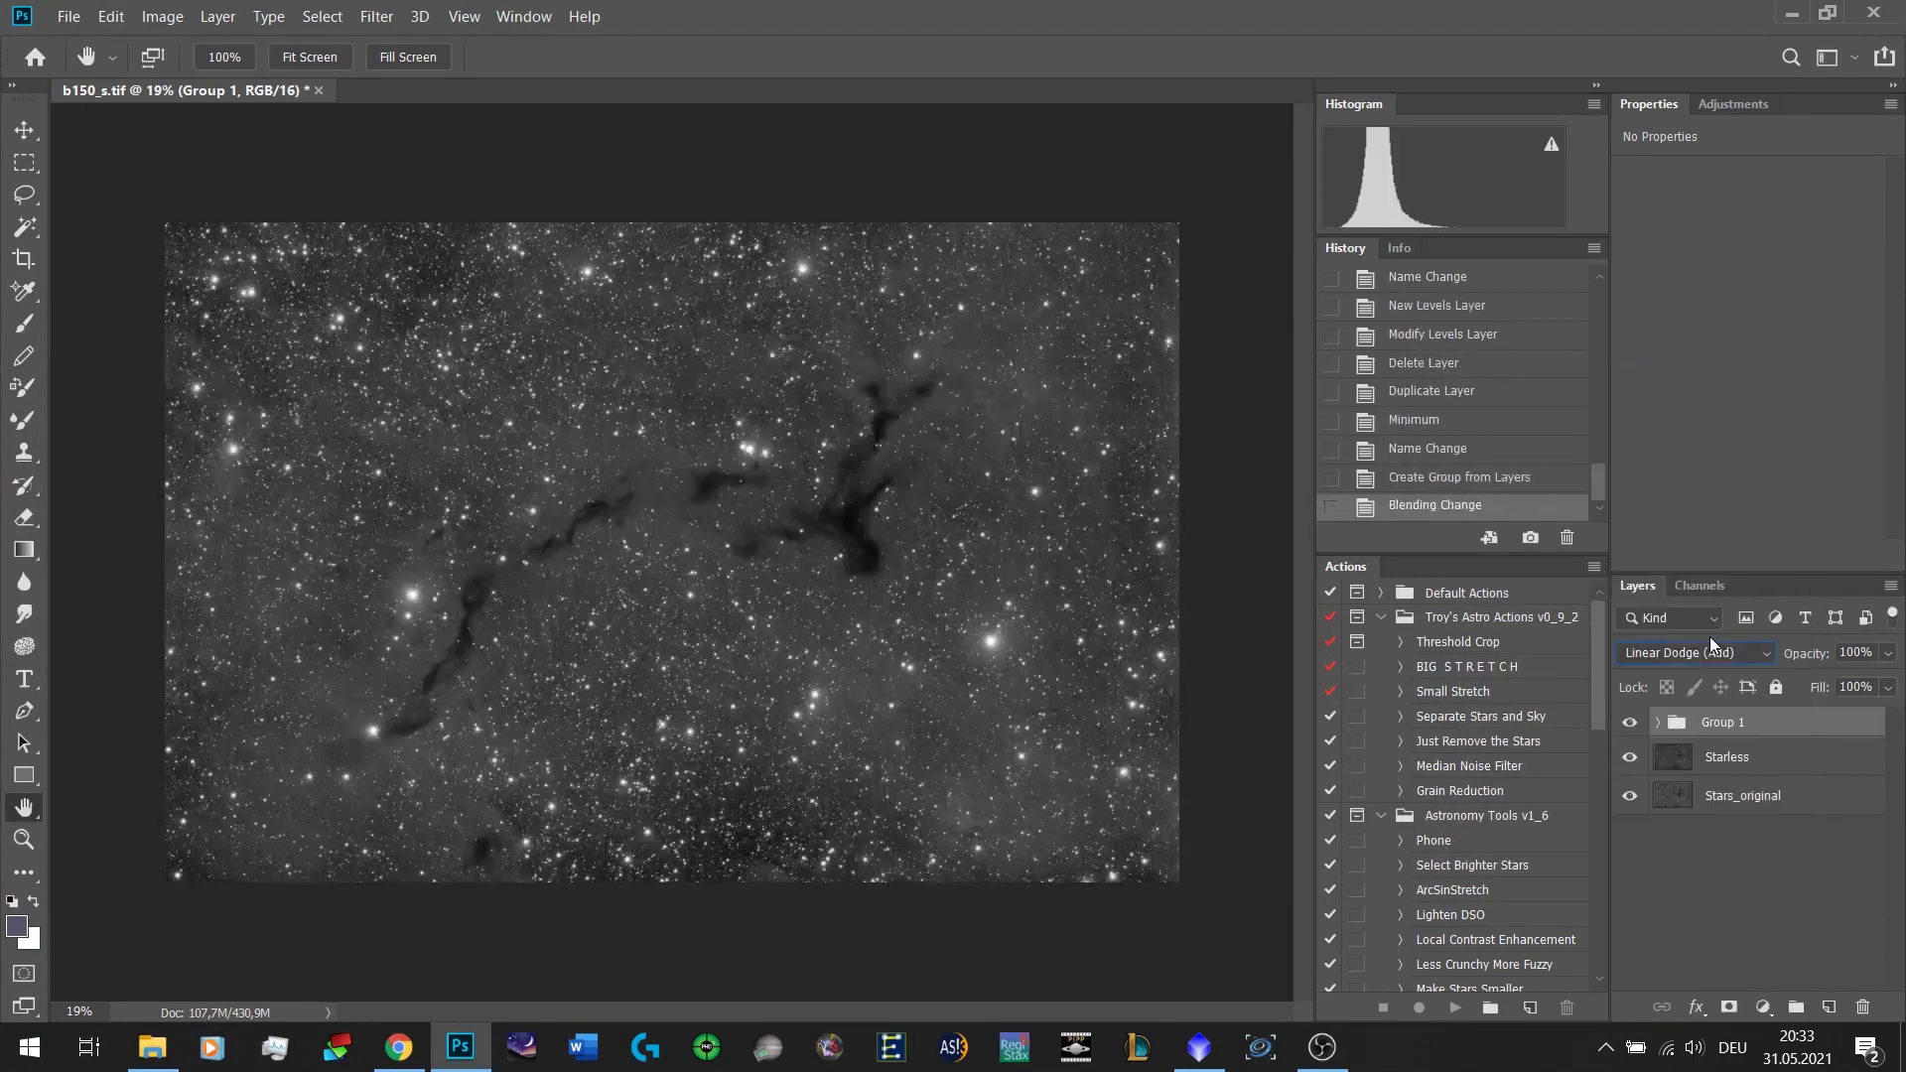
Expand Group 1 and toggle Stars_reduced on and off to compare, leaving it visible and selected.
left_click(1657, 722)
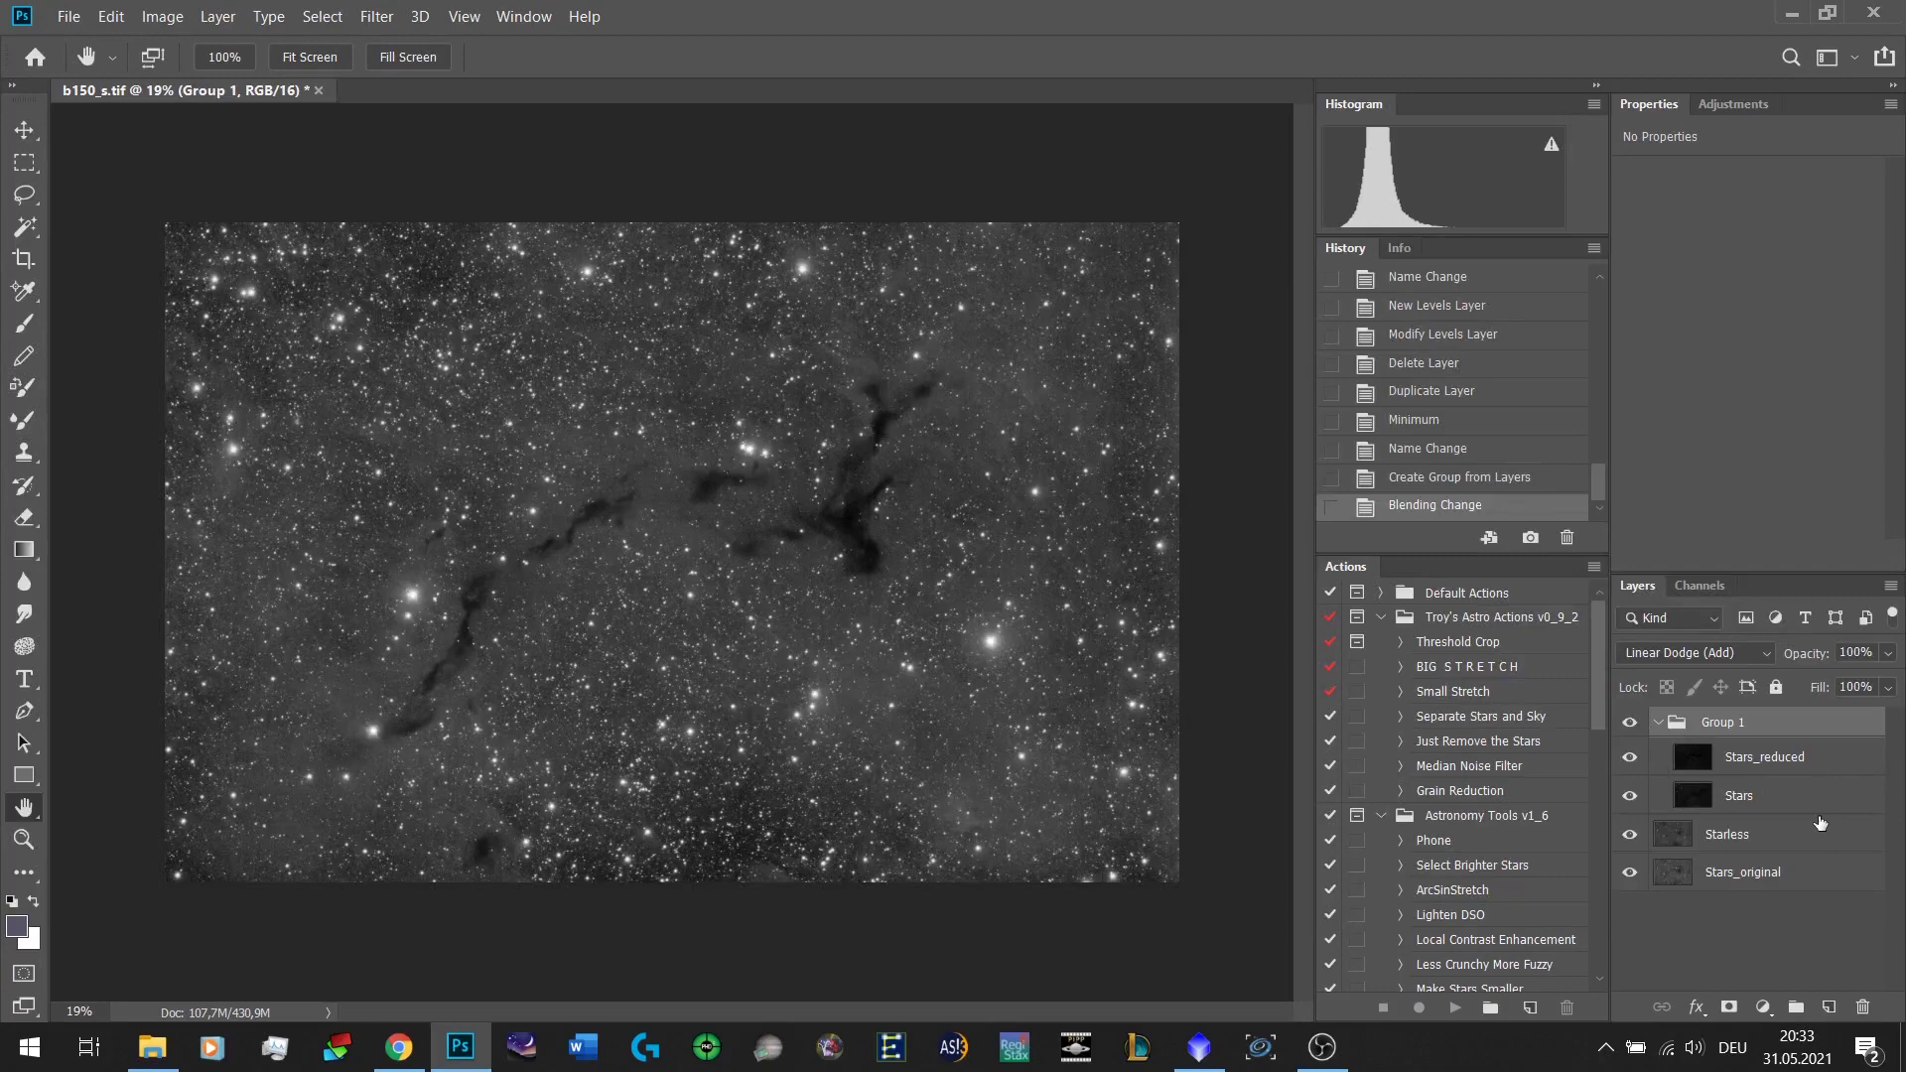
left_click(1633, 759)
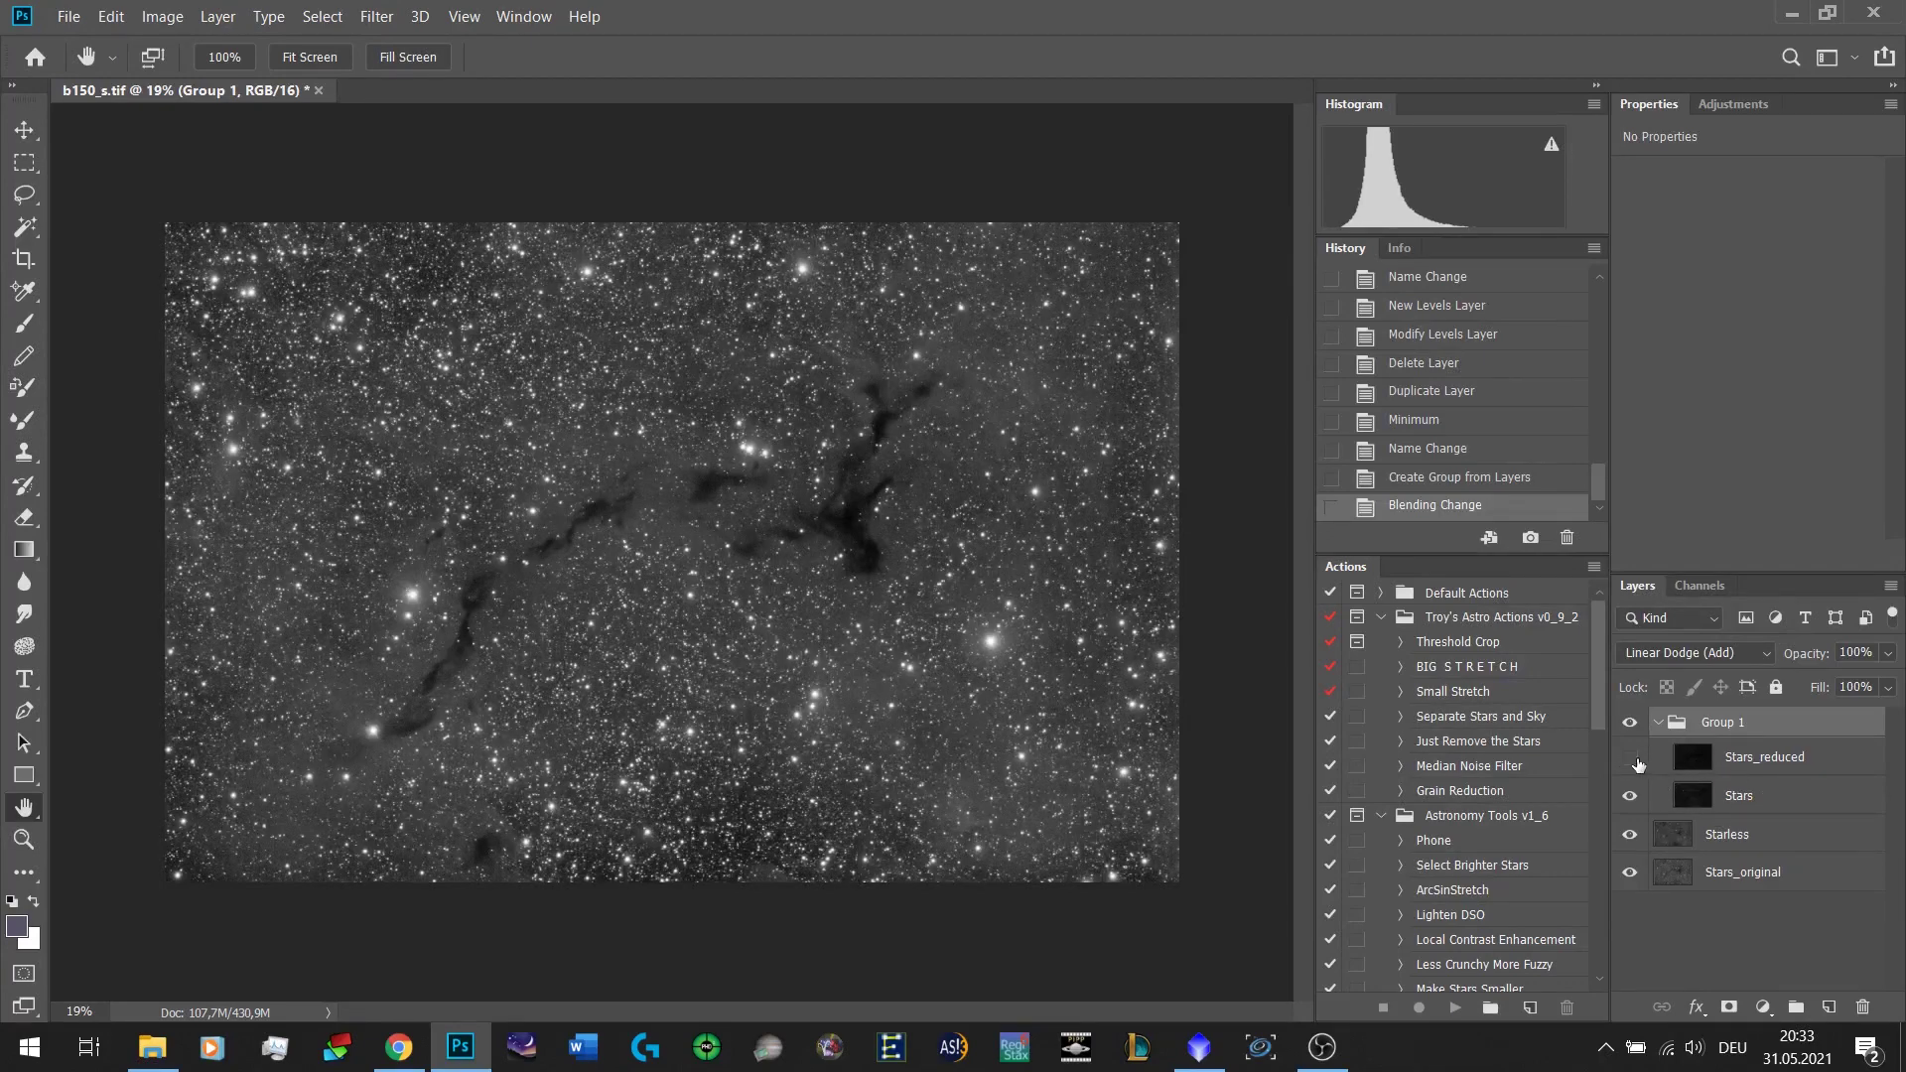
left_click(1632, 760)
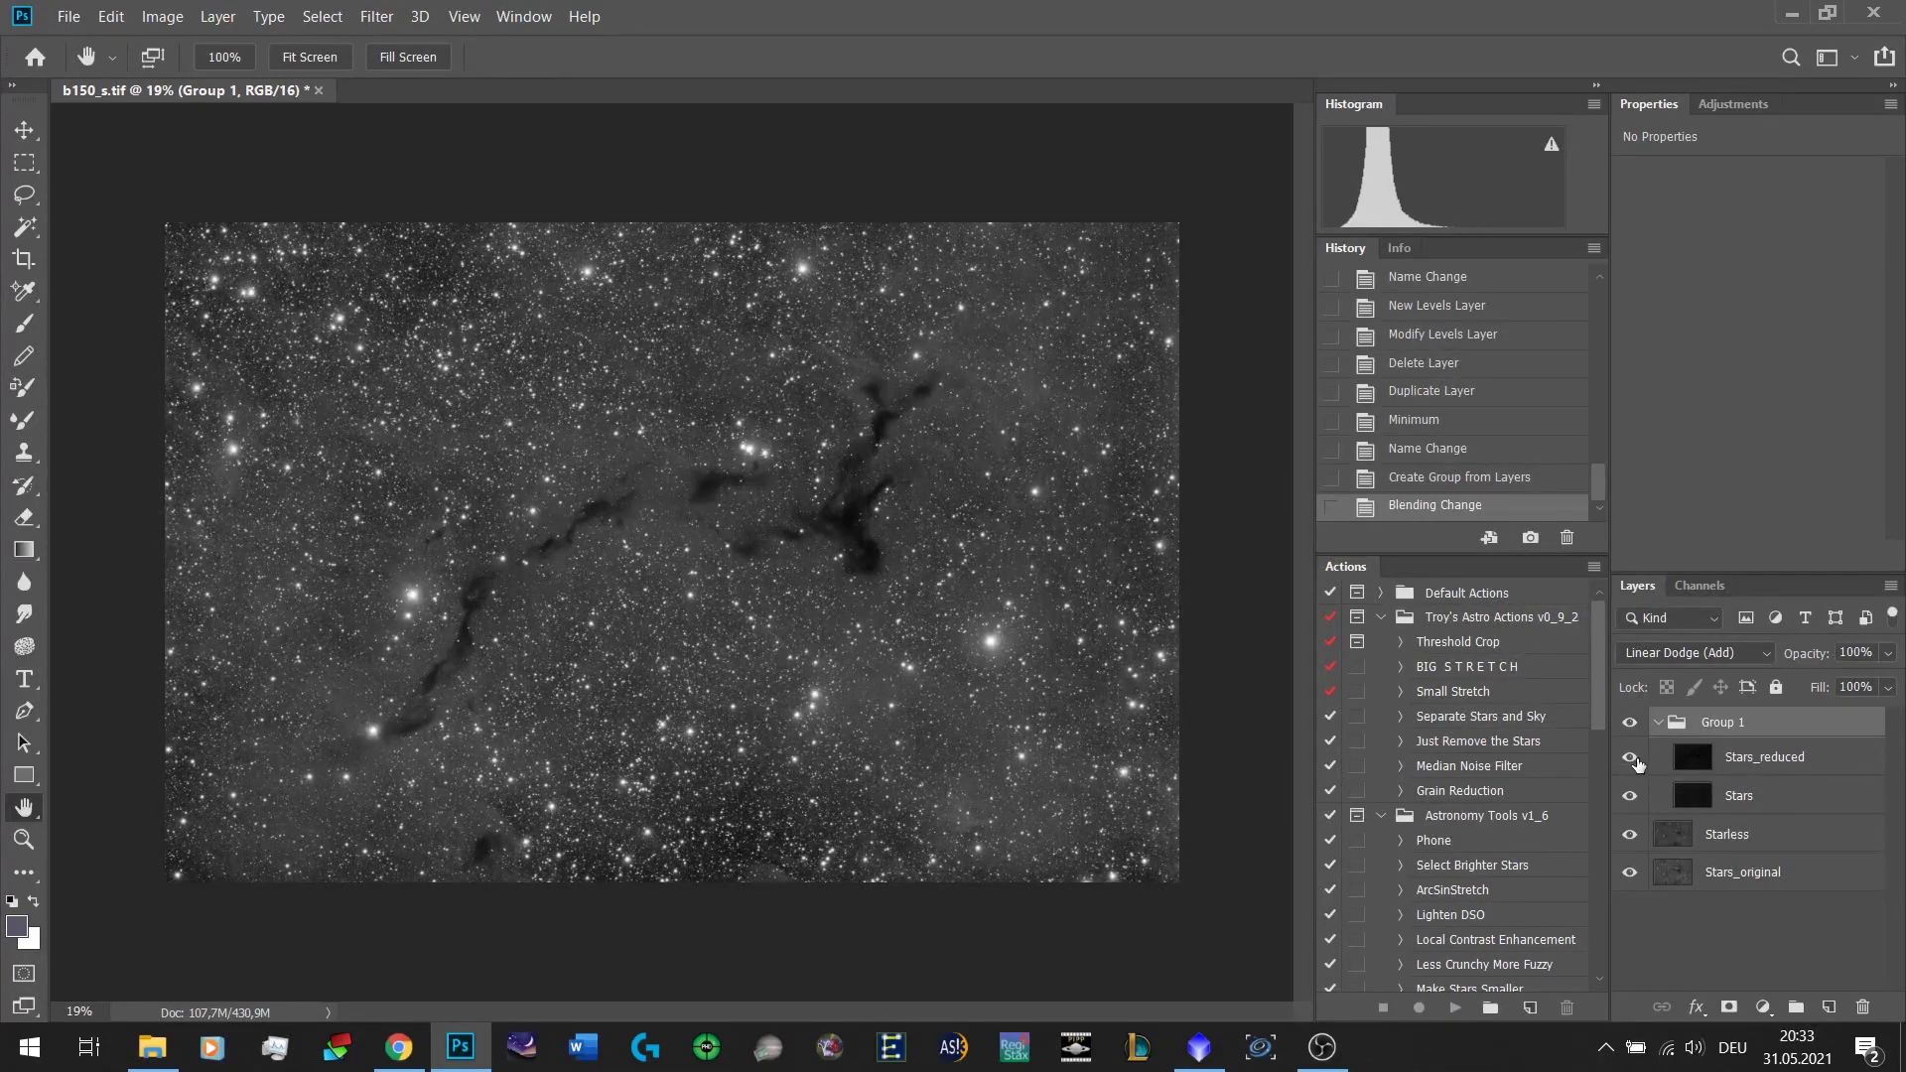
left_click(1632, 759)
left_click(1633, 759)
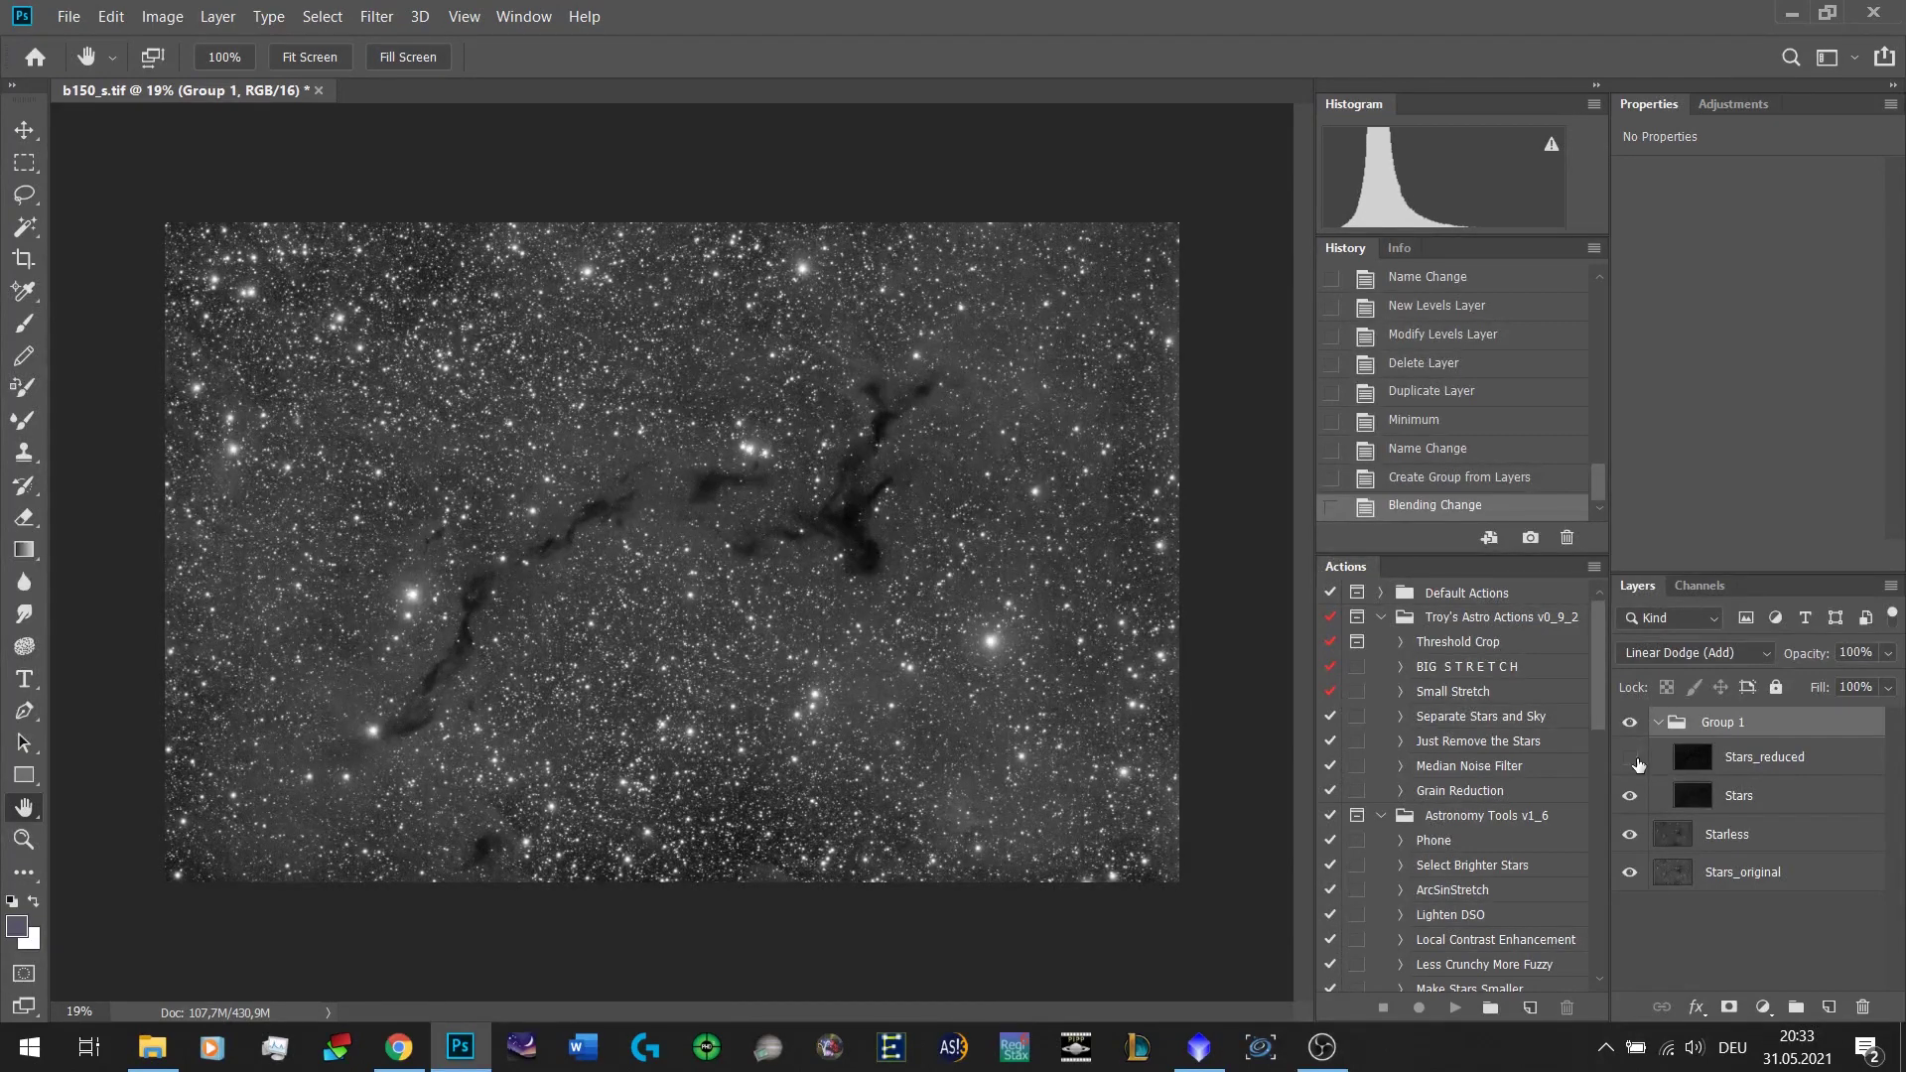
left_click(1633, 759)
left_click(1633, 759)
left_click(1632, 759)
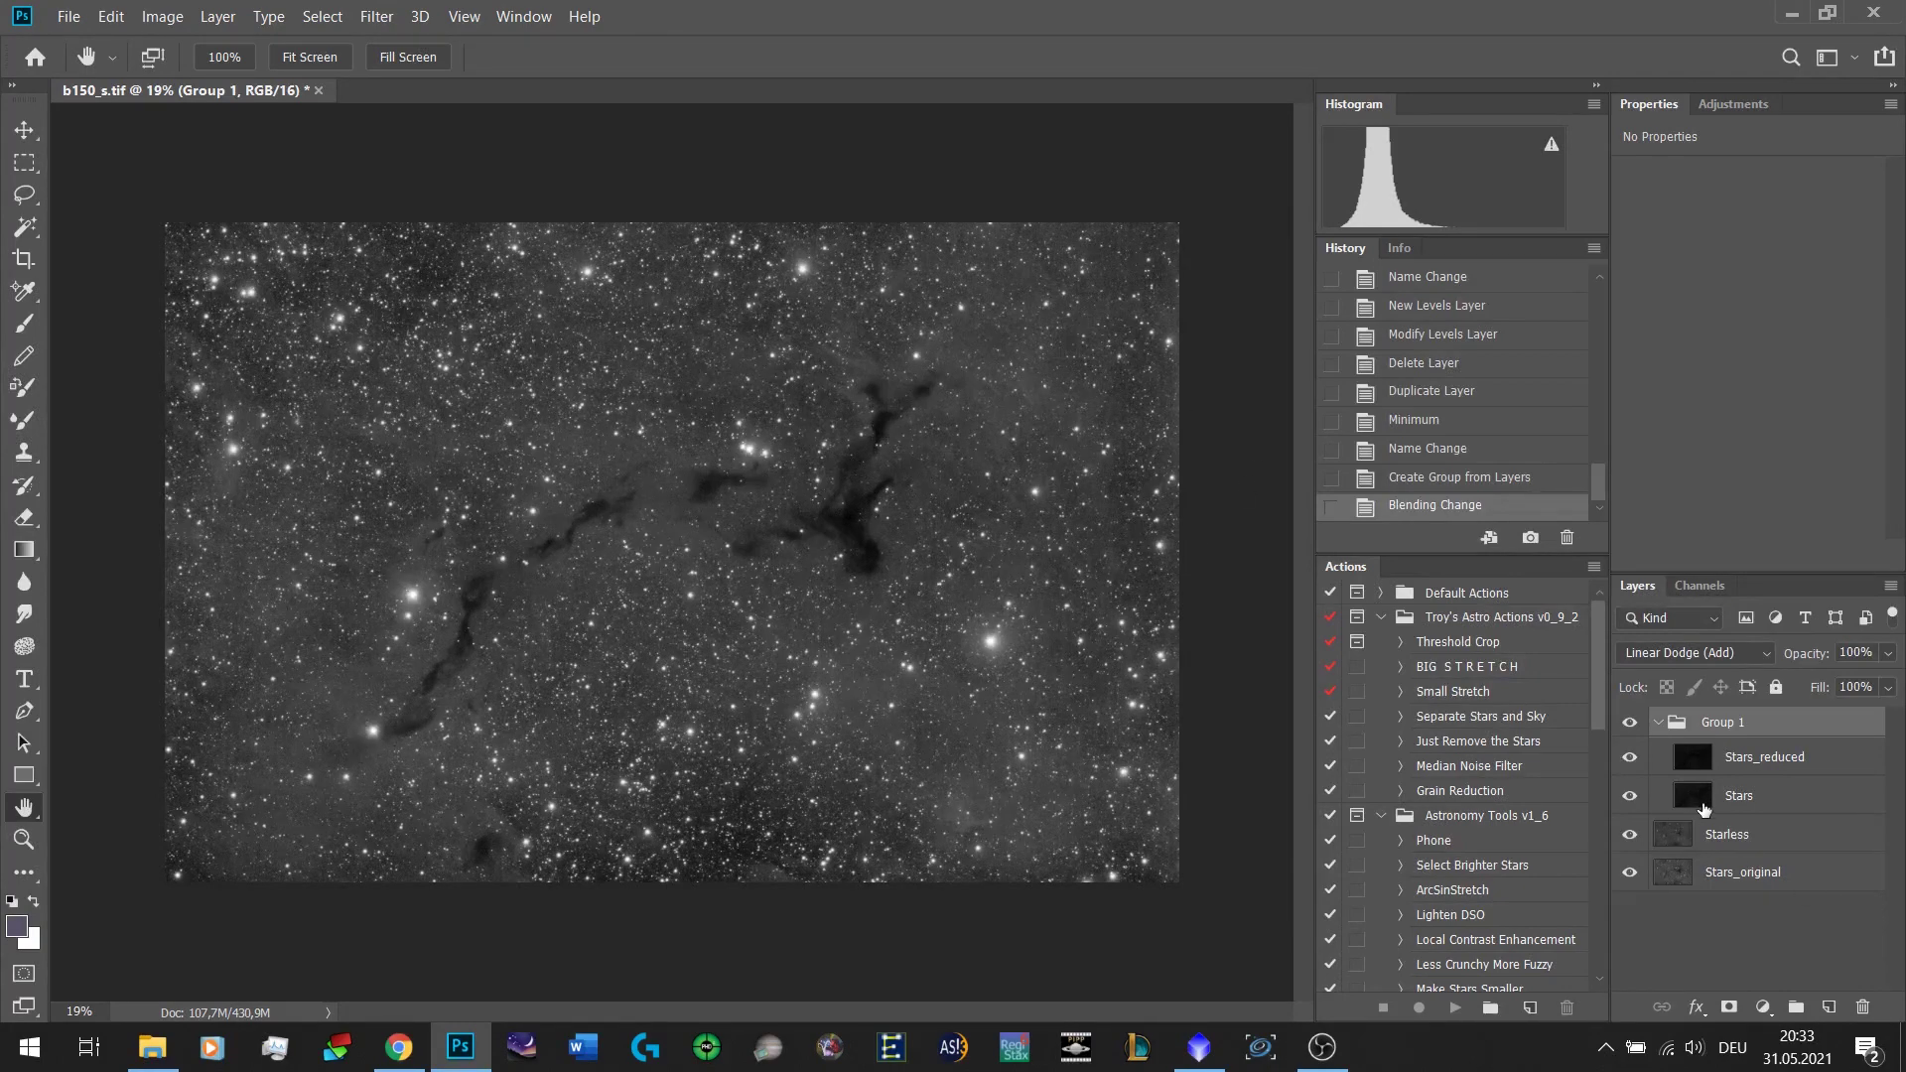
left_click(1628, 759)
left_click(1628, 759)
left_click(1628, 759)
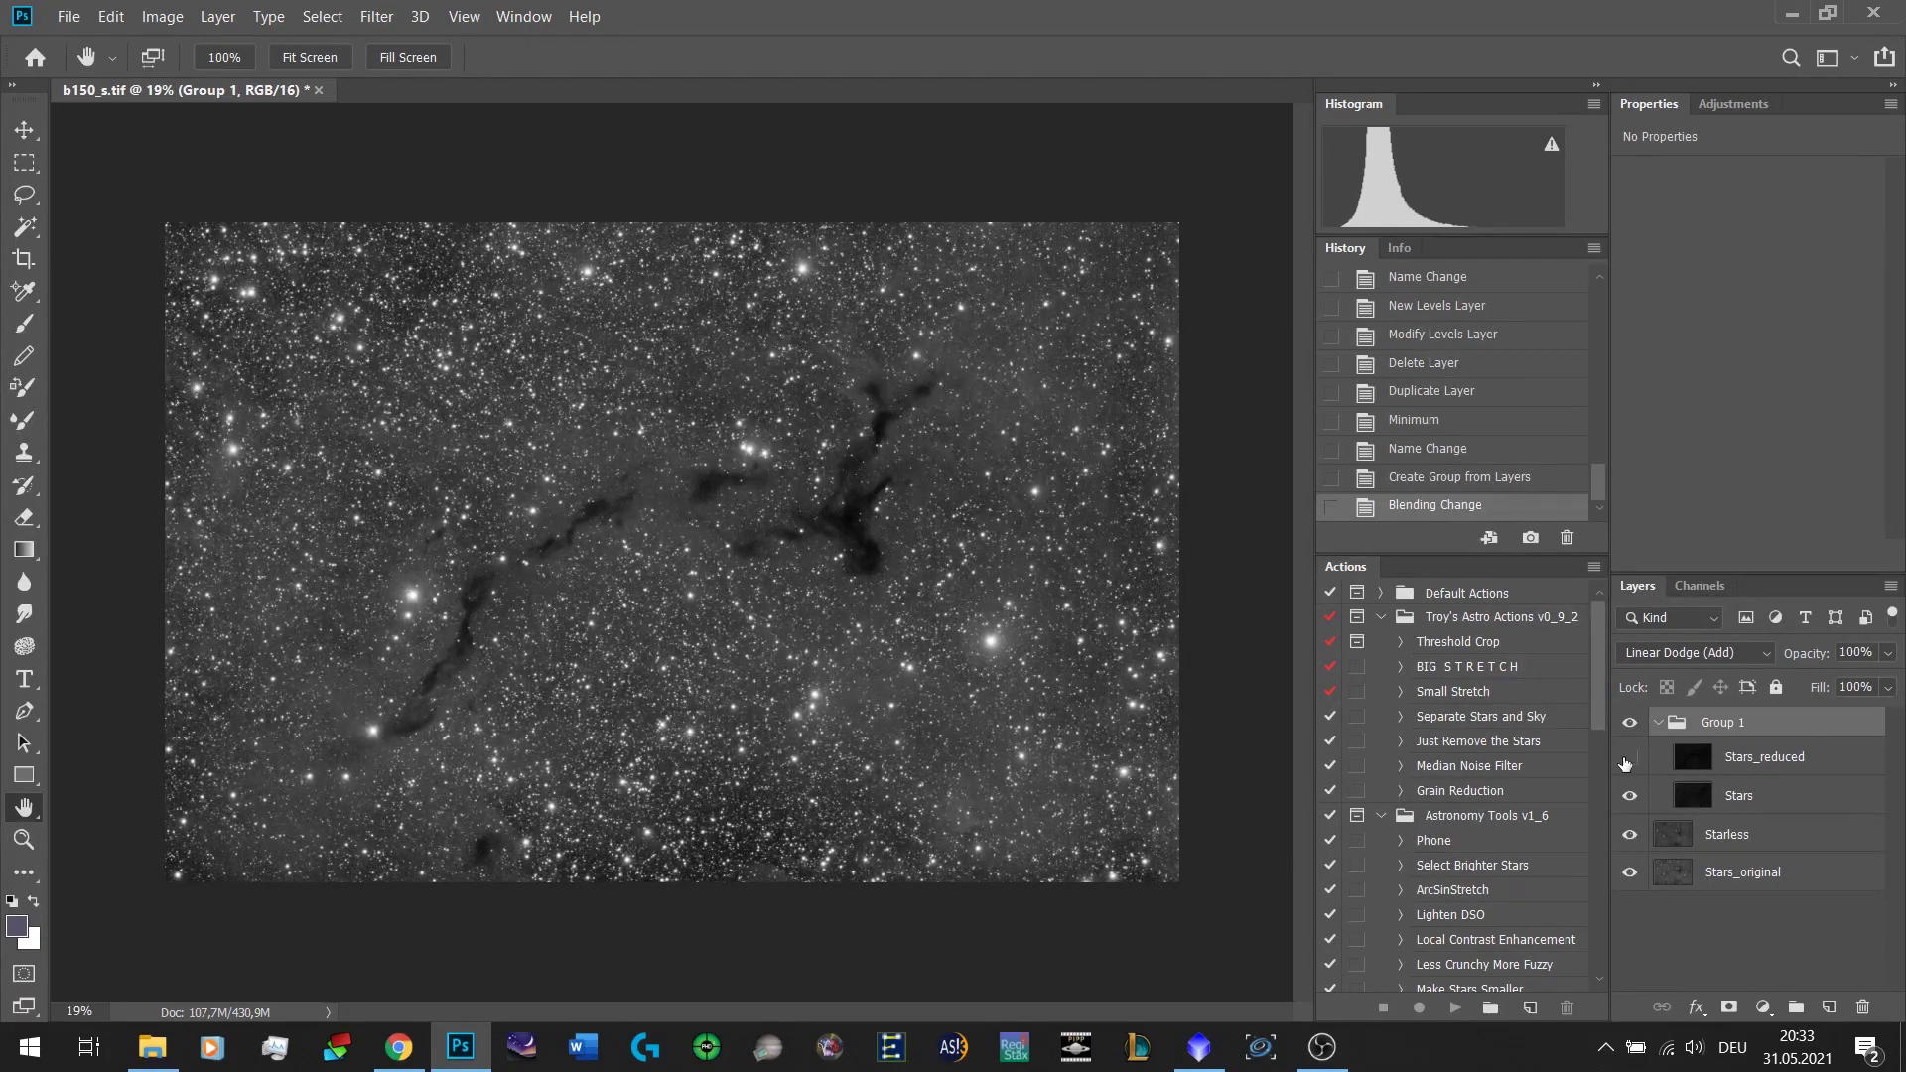
left_click(1627, 759)
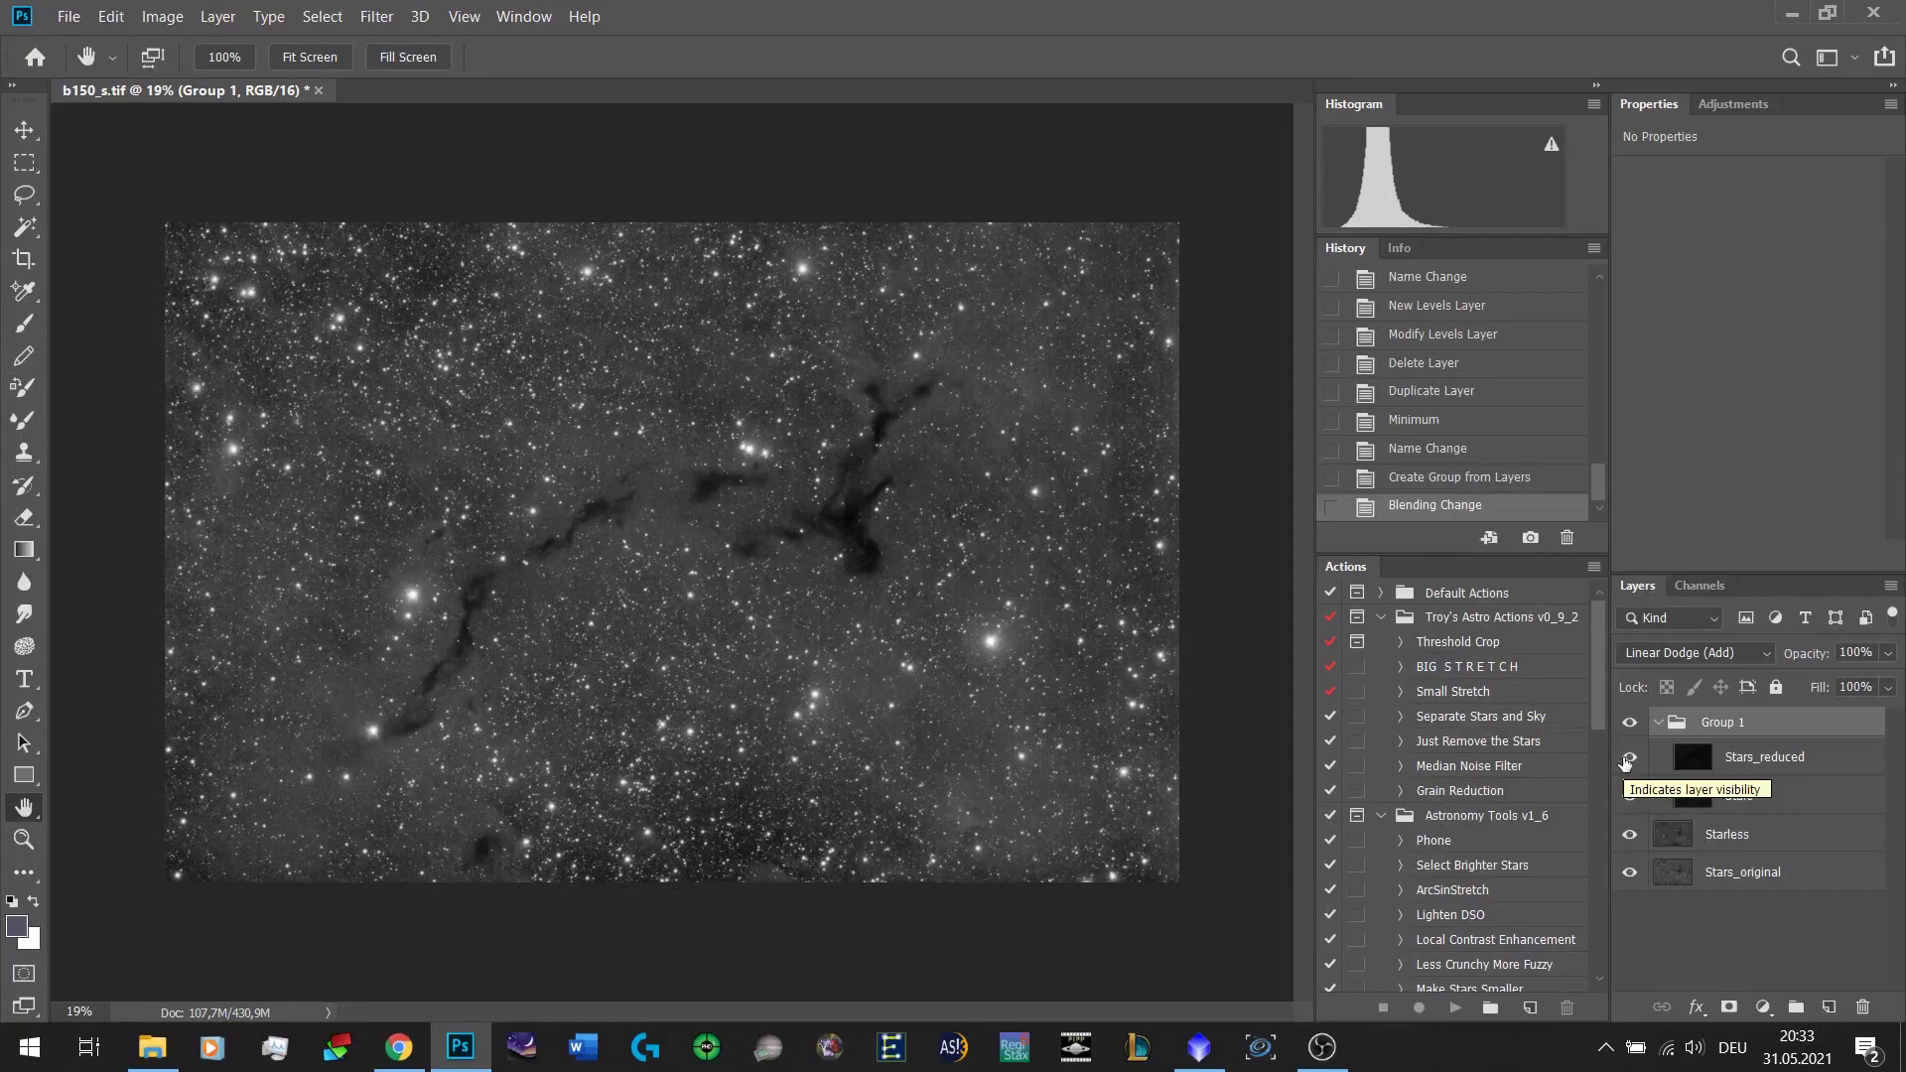
left_click(1730, 756)
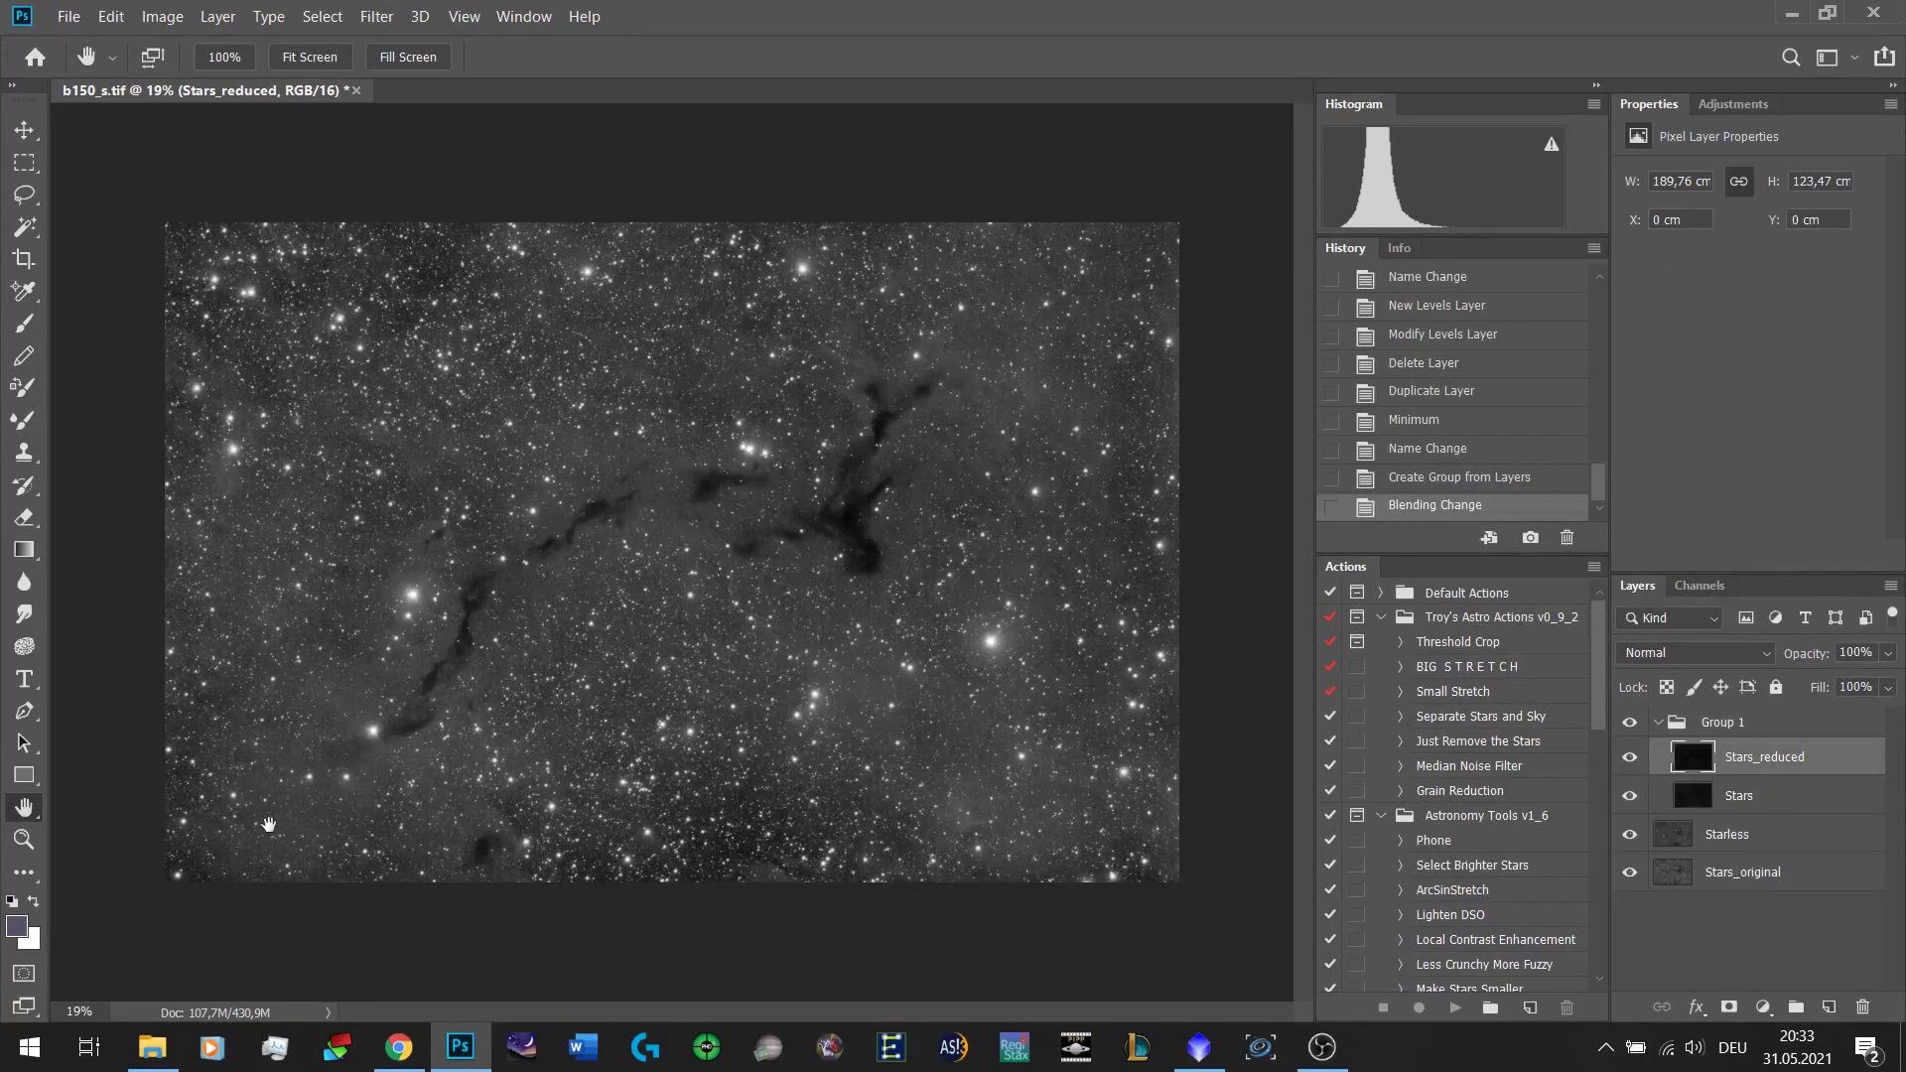
scroll(705, 645, "up", 9)
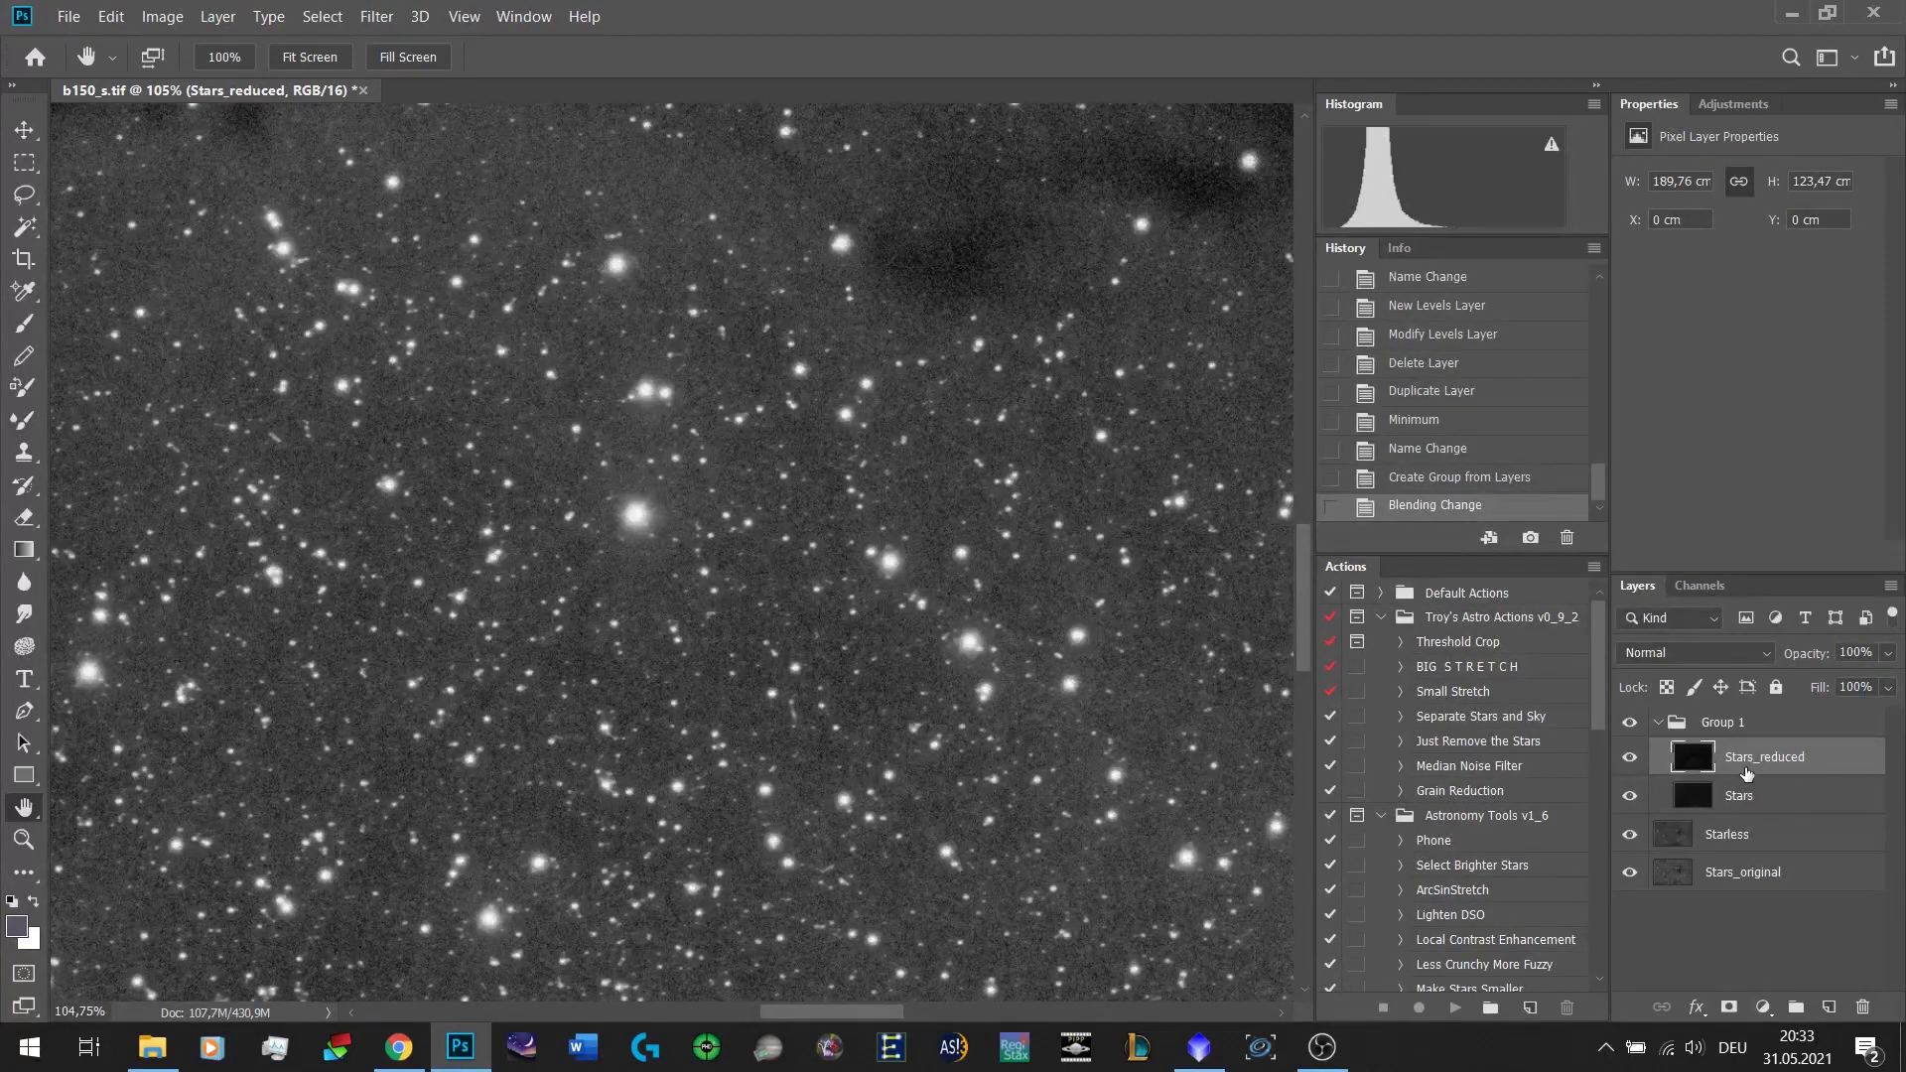
left_click(1887, 652)
mouse_move(1887, 682)
left_mouse_down()
mouse_move(1828, 675)
mouse_move(1887, 681)
left_mouse_up()
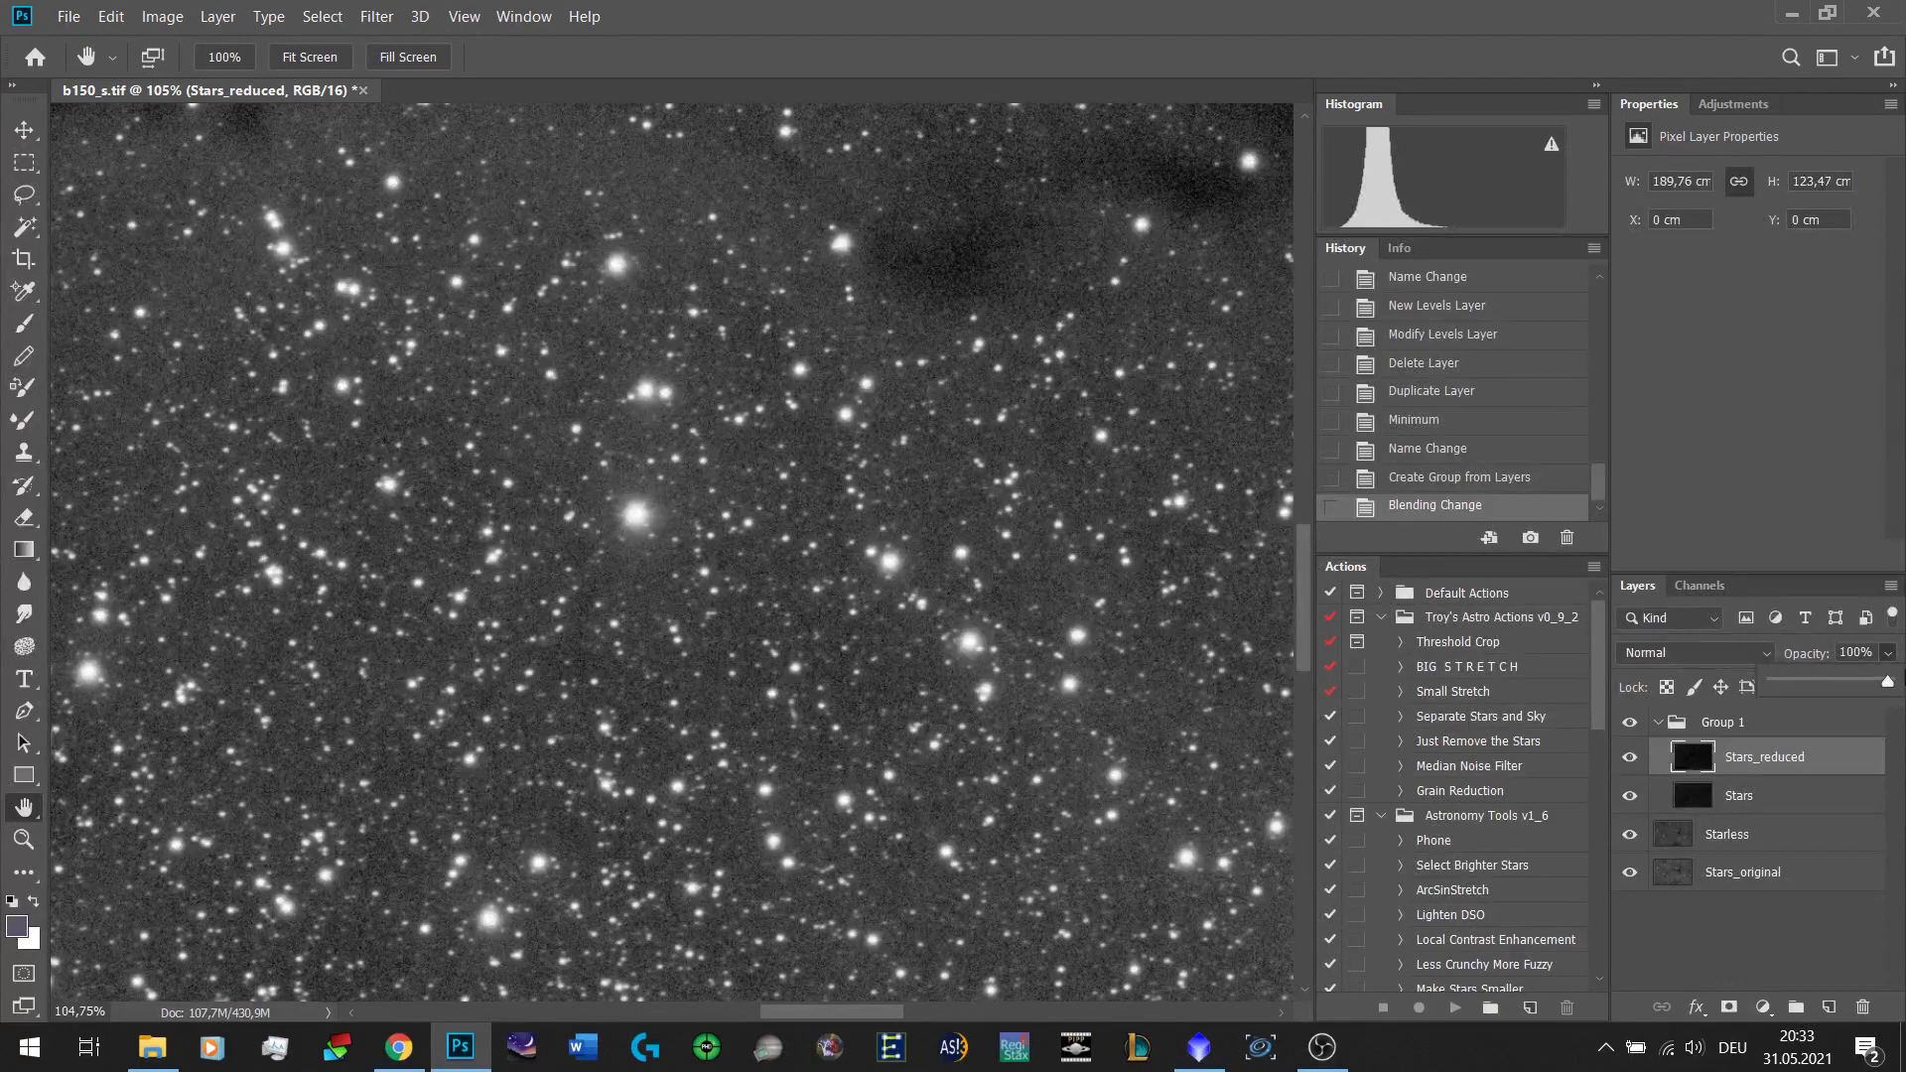
scroll(709, 602, "down", 3)
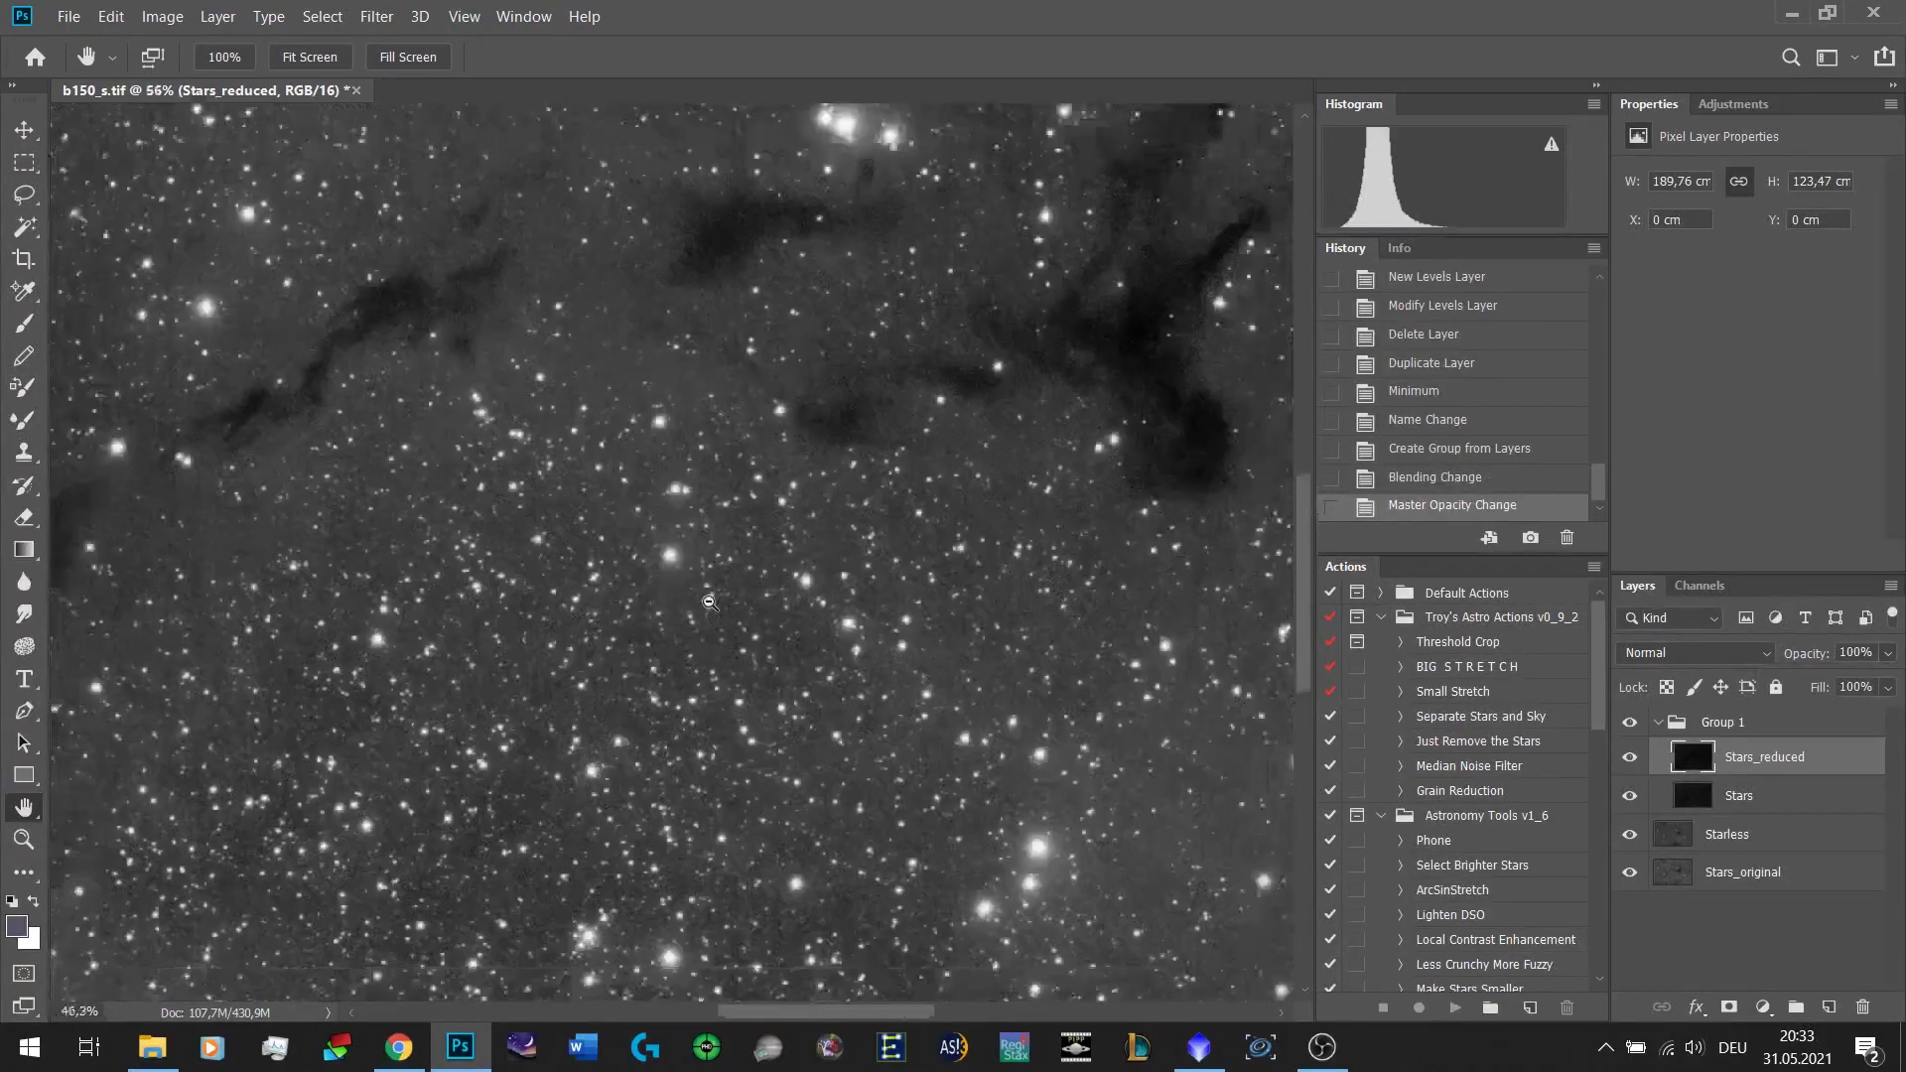
scroll(709, 602, "down", 4)
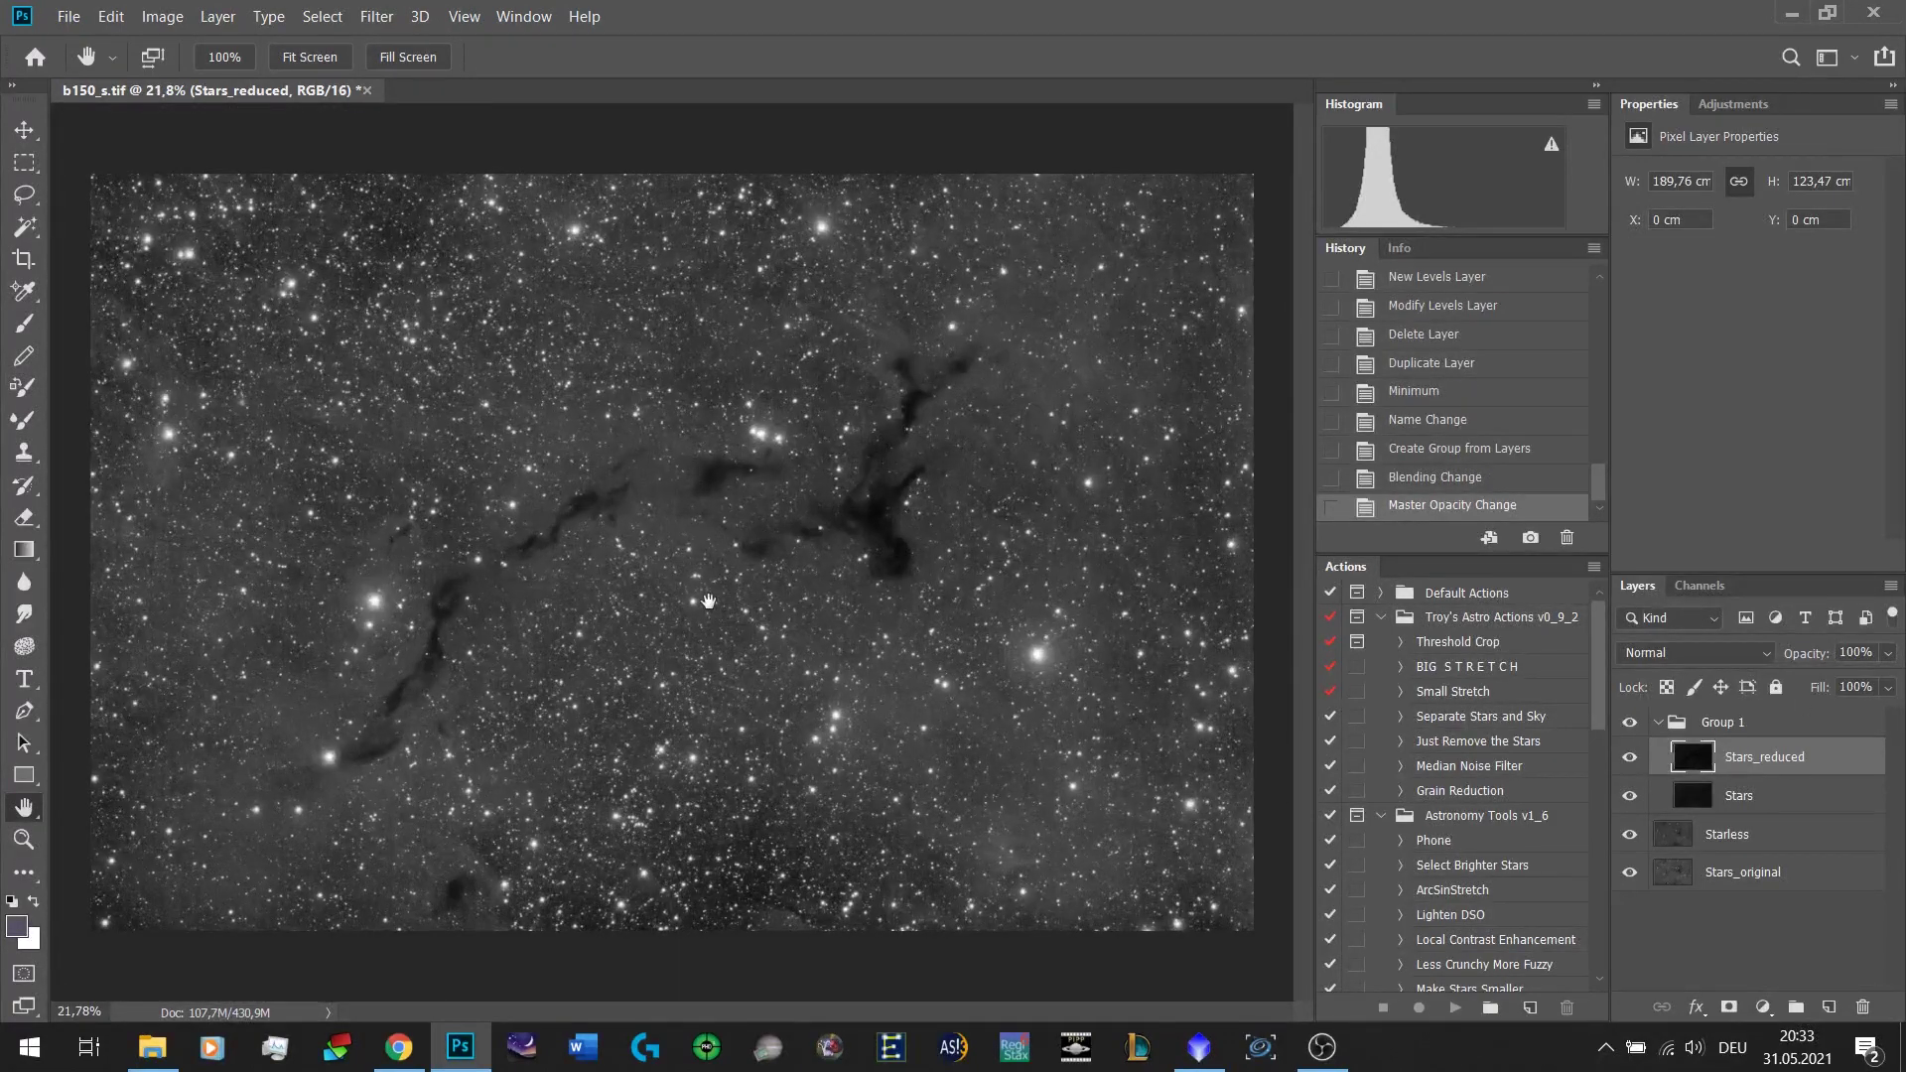